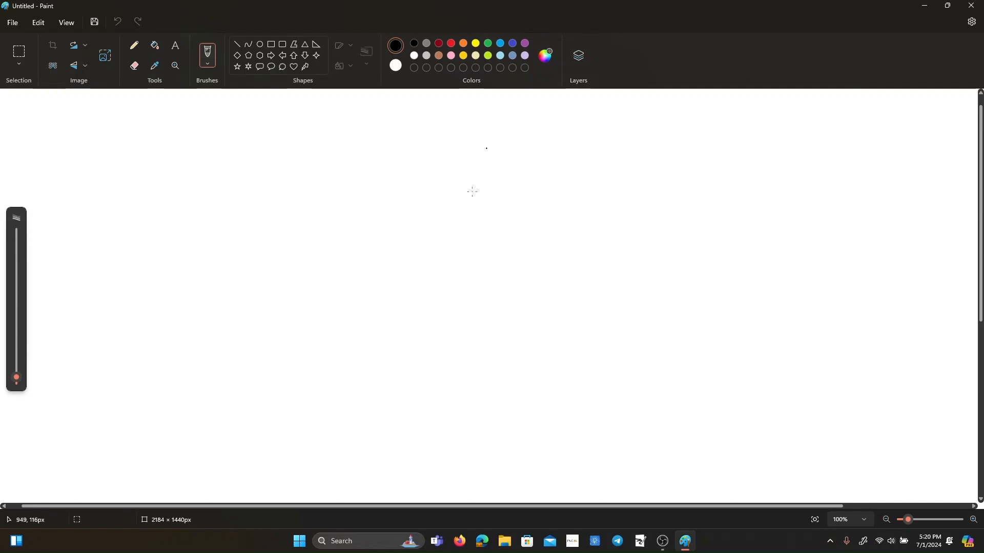
Handwrite the title "Rangkaian Pendeteksi" across the upper part of the canvas with the Brush.
mouse_move(332, 117)
mouse_down()
mouse_move(338, 147)
mouse_move(355, 135)
mouse_move(392, 147)
mouse_move(441, 134)
mouse_move(478, 142)
mouse_up()
drag(471, 118, 517, 141)
mouse_move(522, 118)
mouse_down()
mouse_move(523, 143)
mouse_move(559, 138)
mouse_up()
drag(563, 137, 576, 139)
drag(591, 129, 593, 141)
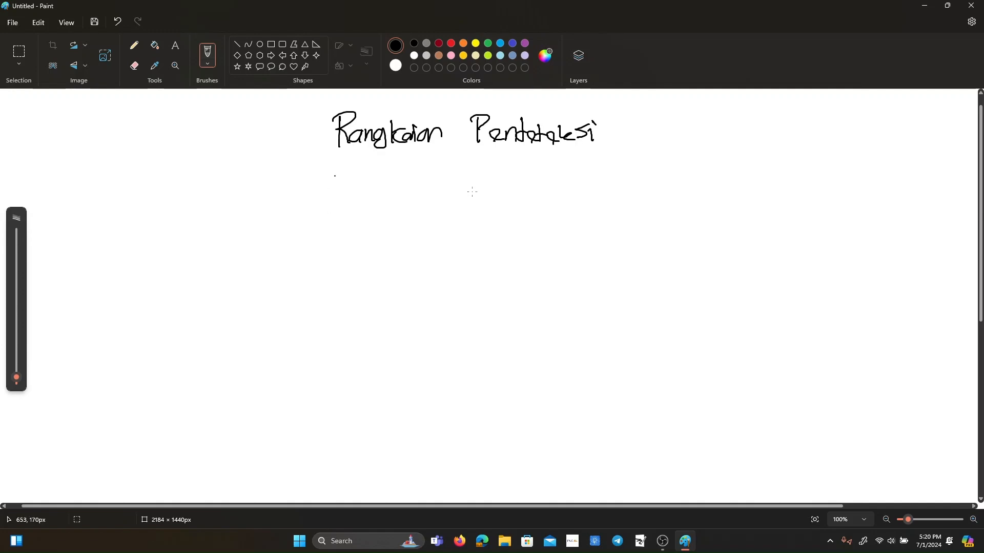
Handwrite the list item "1). Module Akselerometer" under the title and draw two diverging branch lines from its end.
drag(270, 164, 277, 181)
drag(264, 182, 283, 183)
click(291, 180)
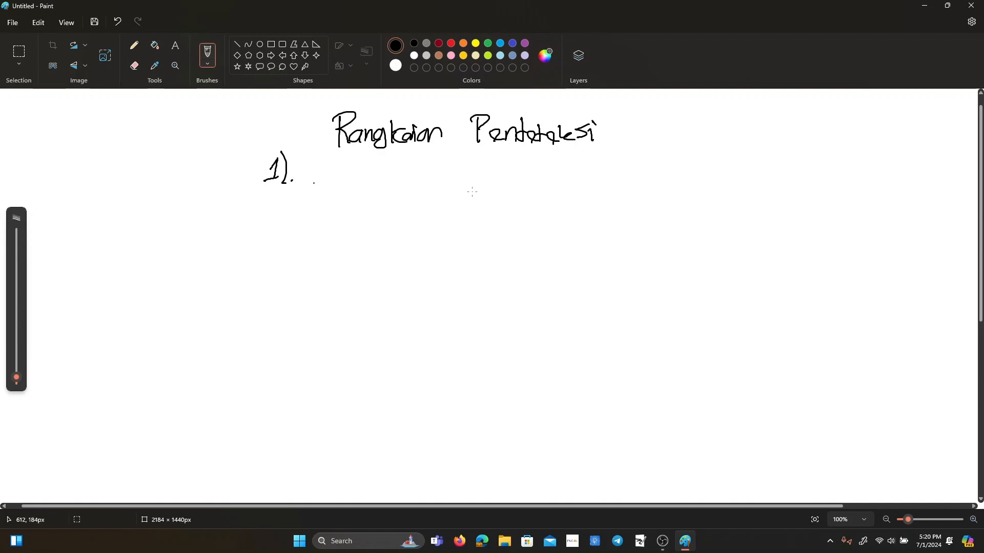
mouse_move(310, 179)
mouse_down()
mouse_move(350, 183)
mouse_move(369, 167)
mouse_move(372, 185)
mouse_up()
drag(377, 183, 424, 184)
drag(417, 176, 429, 181)
drag(444, 171, 445, 181)
drag(467, 174, 467, 183)
mouse_move(474, 162)
mouse_down()
mouse_move(474, 183)
mouse_move(498, 174)
mouse_up()
drag(505, 172, 542, 183)
drag(534, 177, 553, 183)
drag(547, 174, 559, 173)
mouse_move(560, 177)
mouse_down()
mouse_move(577, 187)
mouse_move(597, 170)
mouse_move(560, 177)
mouse_up()
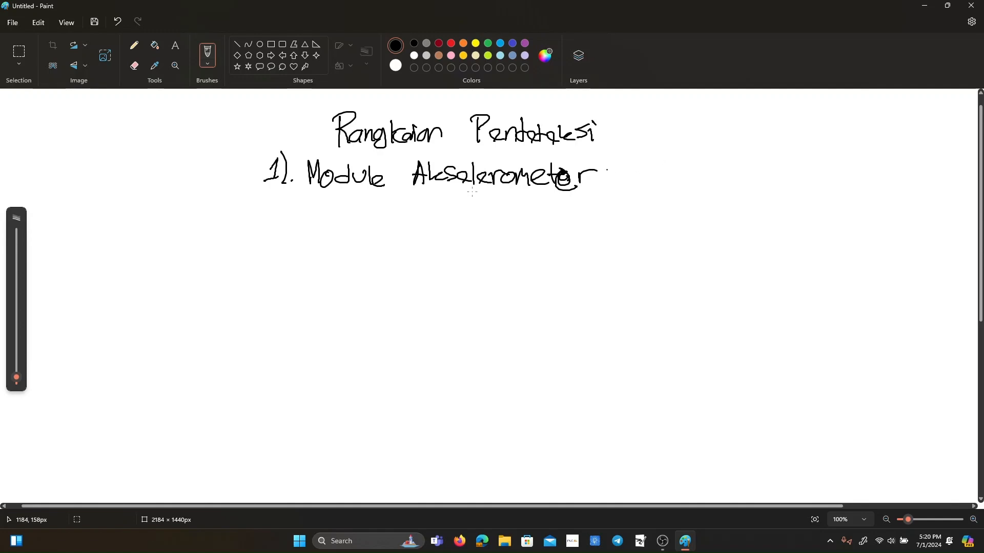
drag(611, 178, 702, 149)
drag(605, 176, 681, 221)
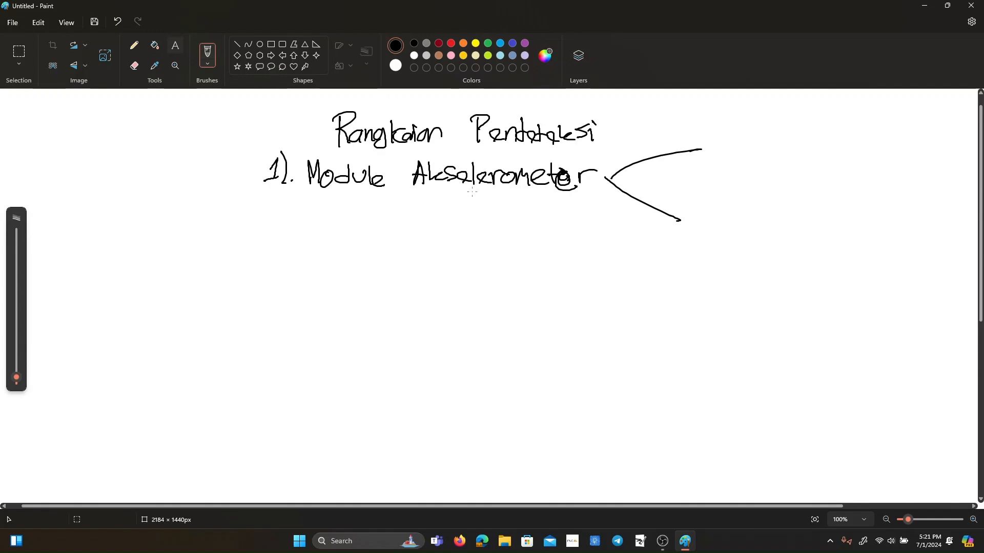
Place a text box about 112 × 94 px beside the branch lines and set its font size to 48.
click(175, 45)
click(712, 181)
drag(718, 182, 730, 152)
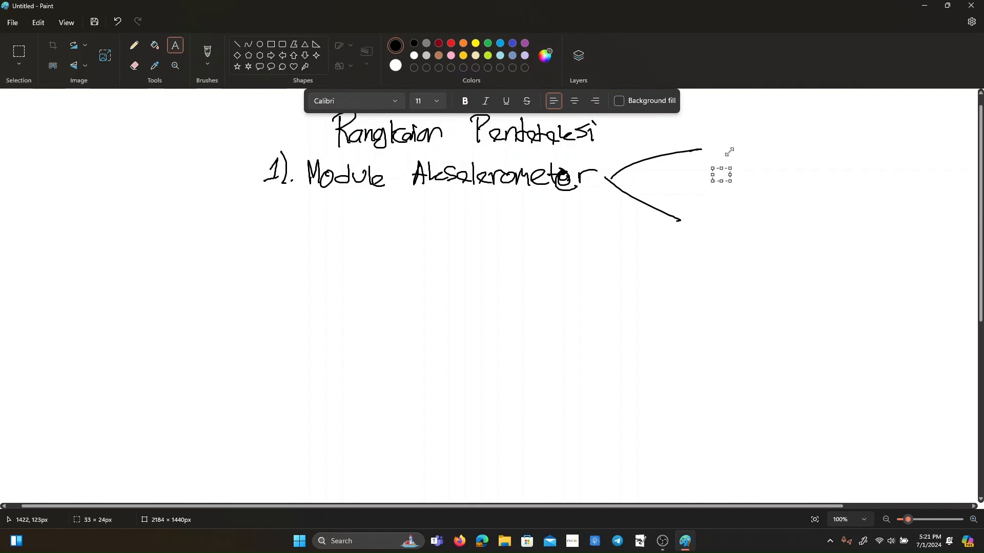
drag(731, 168, 771, 132)
click(442, 102)
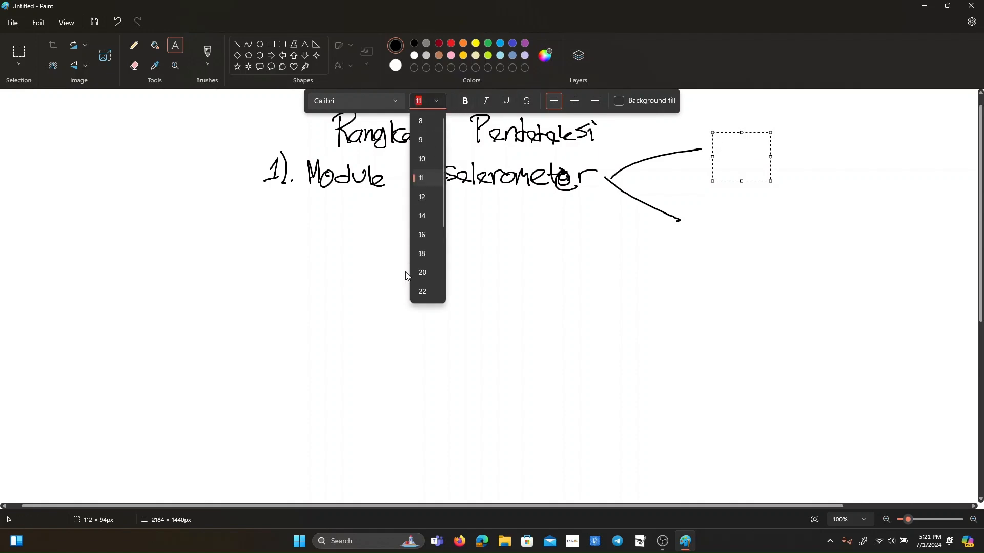
scroll(439, 272, down, 3)
click(418, 279)
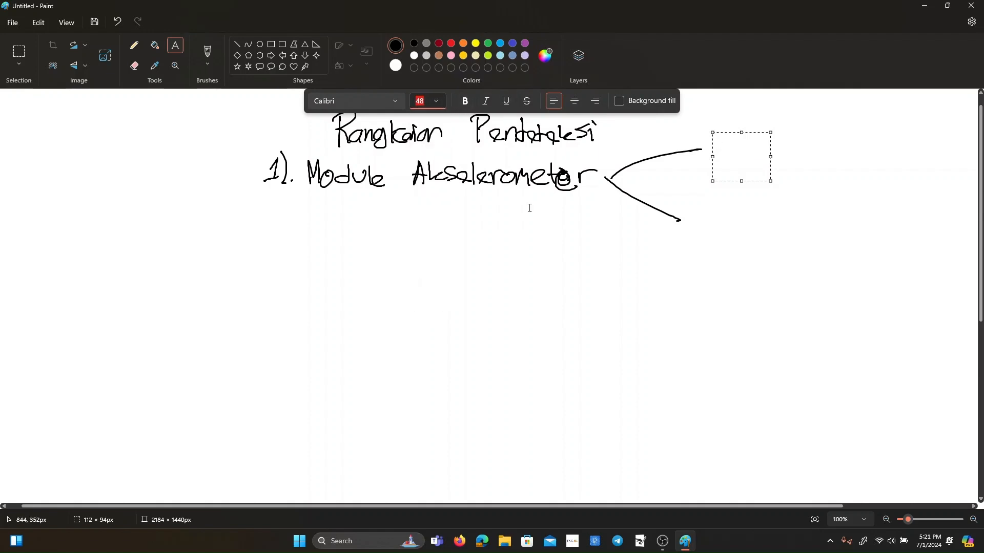
Widen the text box to about 452 px and enter "Solusi :" with "Menggunakan" on the line below.
text(SOlusi)
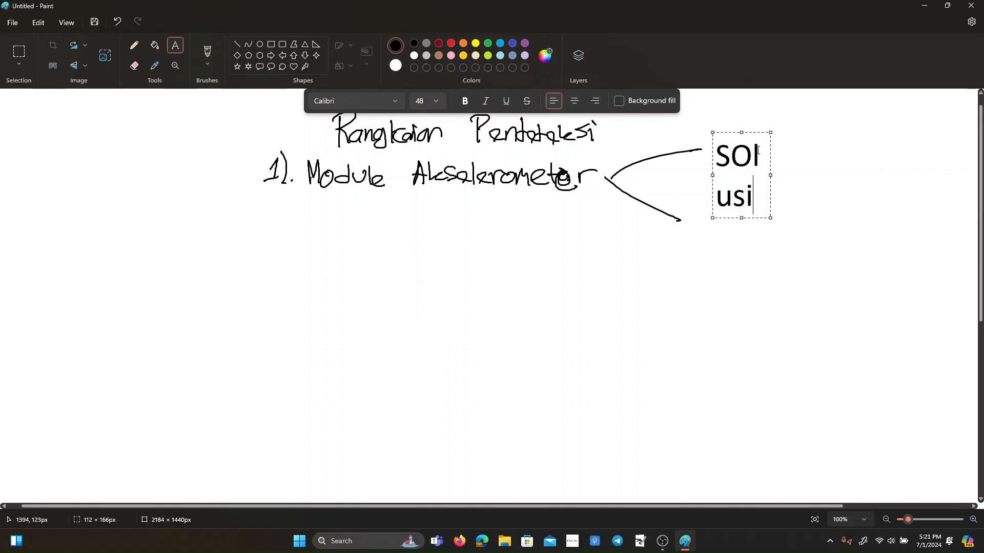
click(768, 173)
drag(770, 174, 945, 181)
click(808, 158)
key(BackSpace)
key(BackSpace)
key(BackSpace)
key(BackSpace)
key(BackSpace)
text(olusi :)
key(Return)
text(Menggunakan)
key(Return)
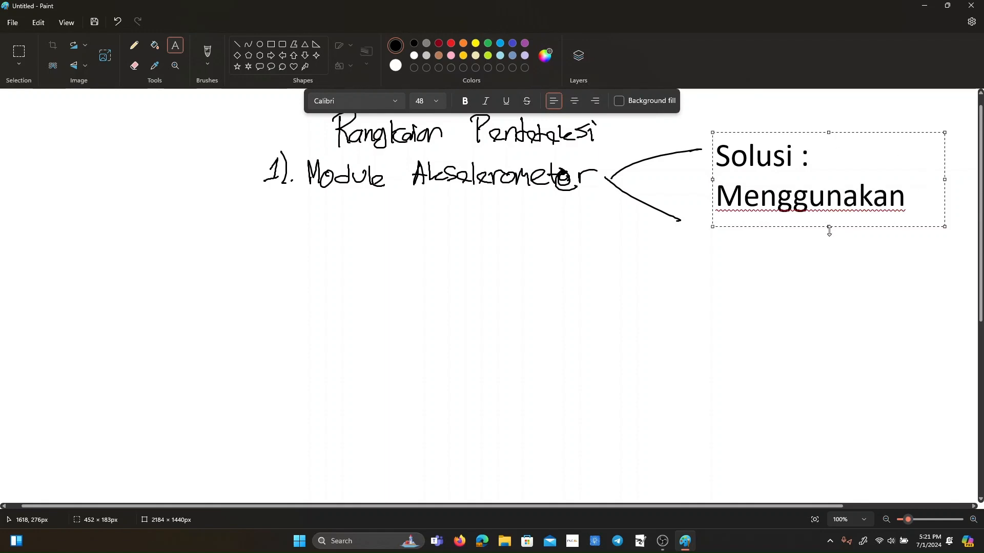
Extend the text box to about 467 px tall, add "Perbedaan Nilai Pada Potentiometer" under "Menggunakan", and commit the text.
drag(829, 228, 828, 372)
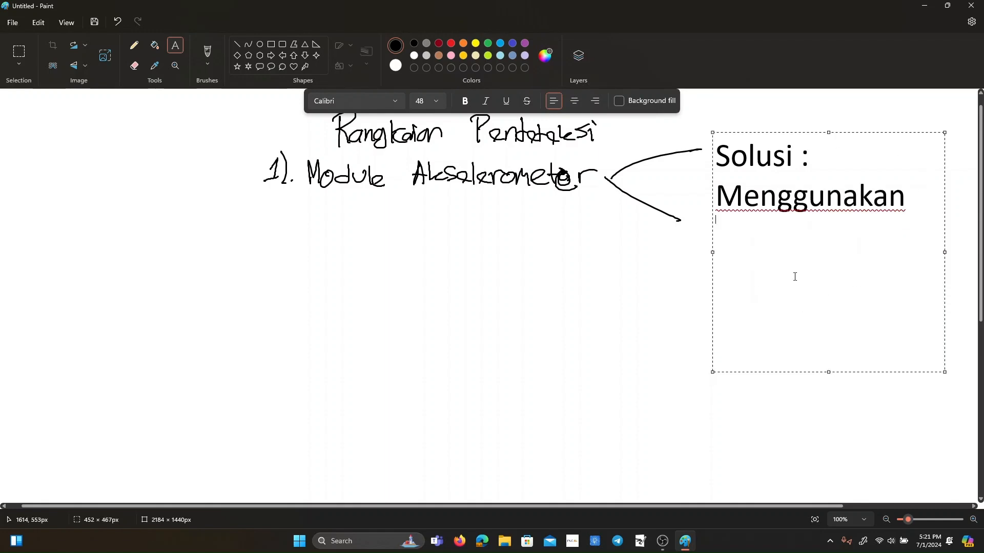
text(Perbedaan Nila)
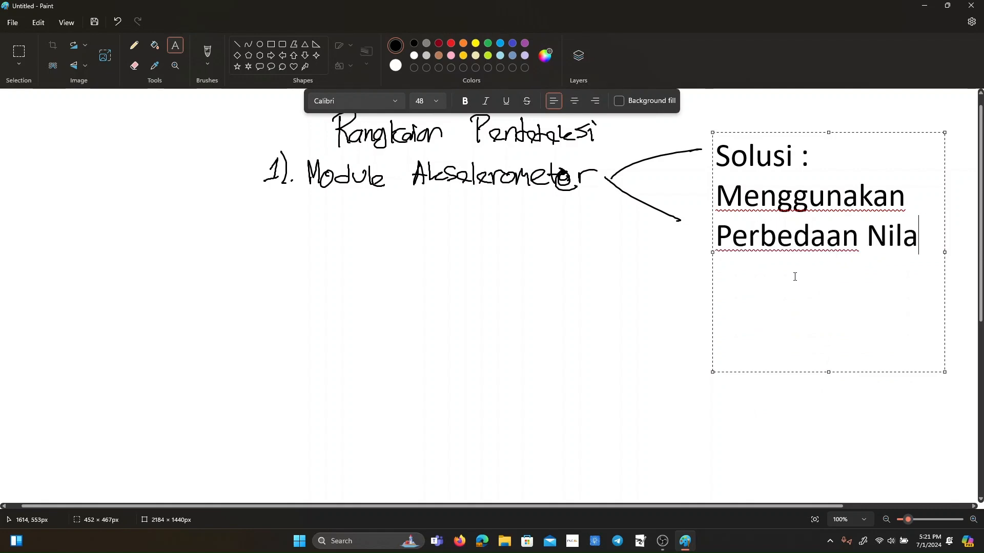
text(i Pada Potentio)
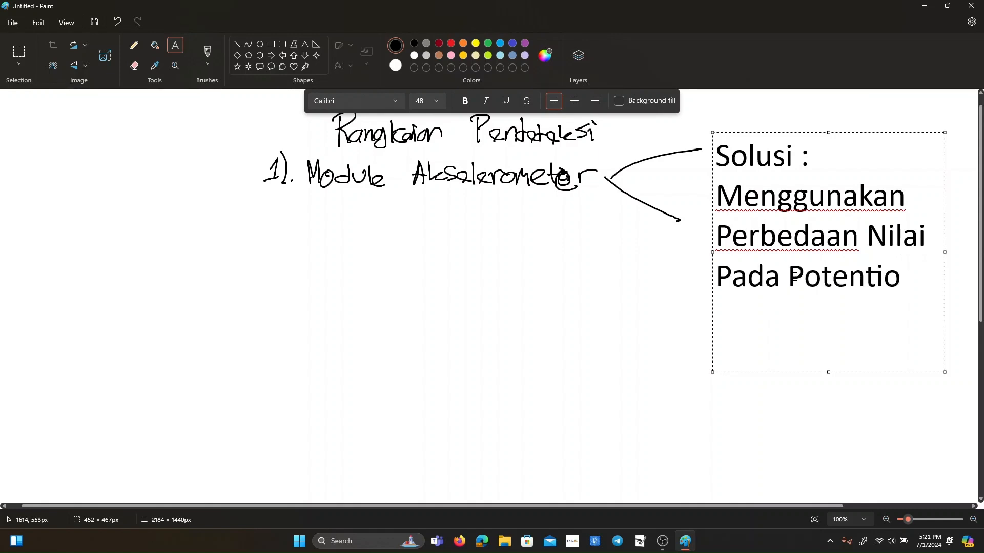
key(BackSpace)
text(meter)
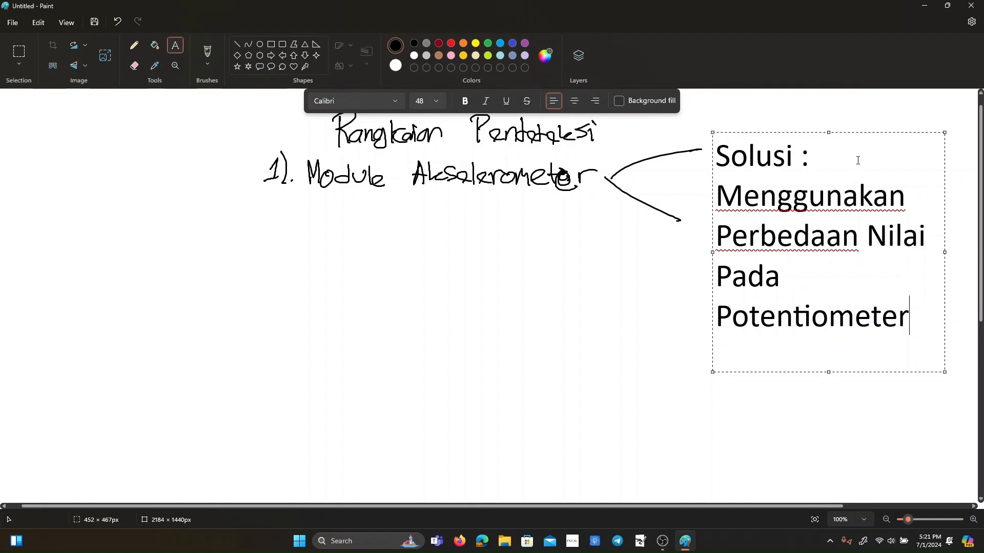
drag(853, 131, 852, 108)
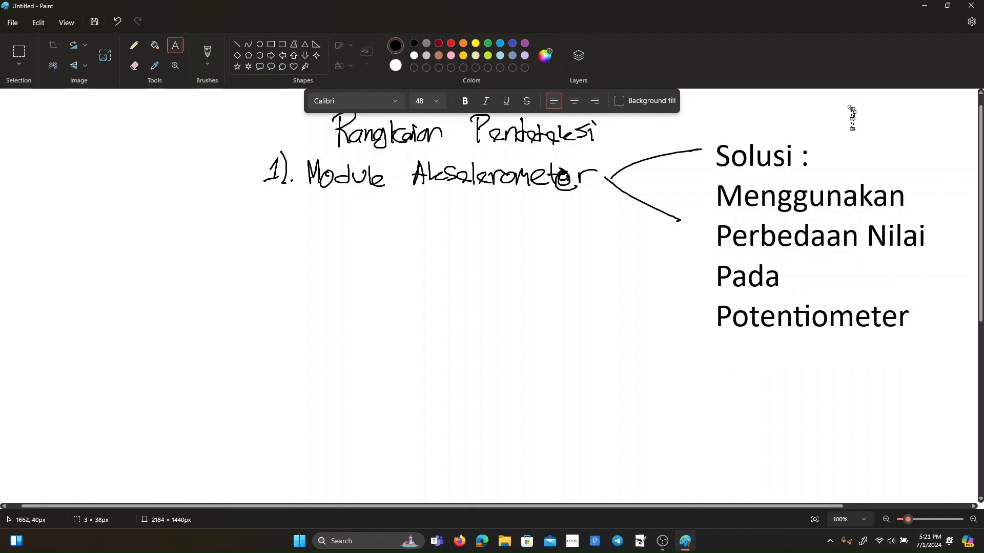
click(826, 206)
click(798, 216)
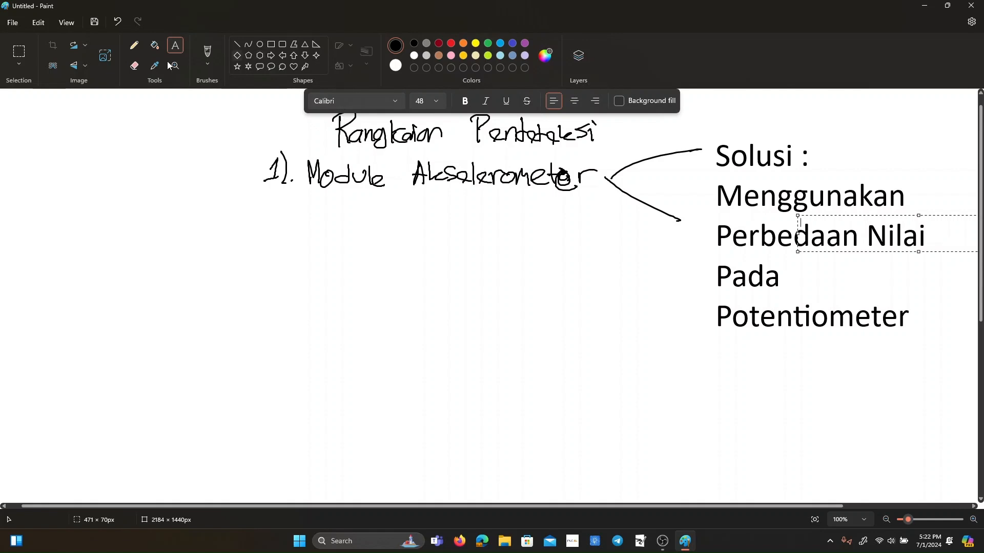
Draw a small test scribble with the Pencil in the blank area below the handwritten list item.
click(133, 51)
mouse_move(394, 310)
mouse_down()
mouse_move(392, 326)
mouse_move(403, 310)
mouse_up()
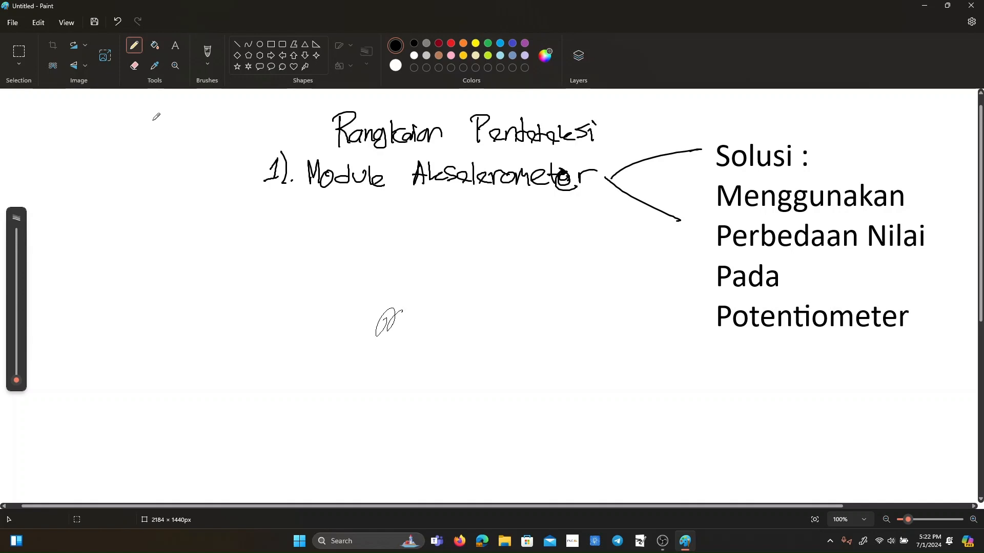
scroll(292, 322, down, 6)
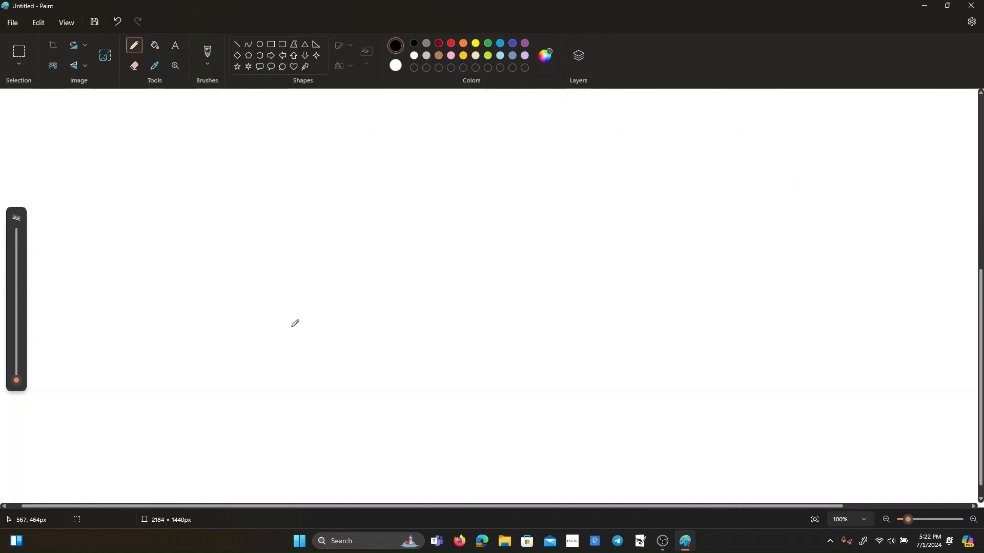
scroll(295, 323, down, 1)
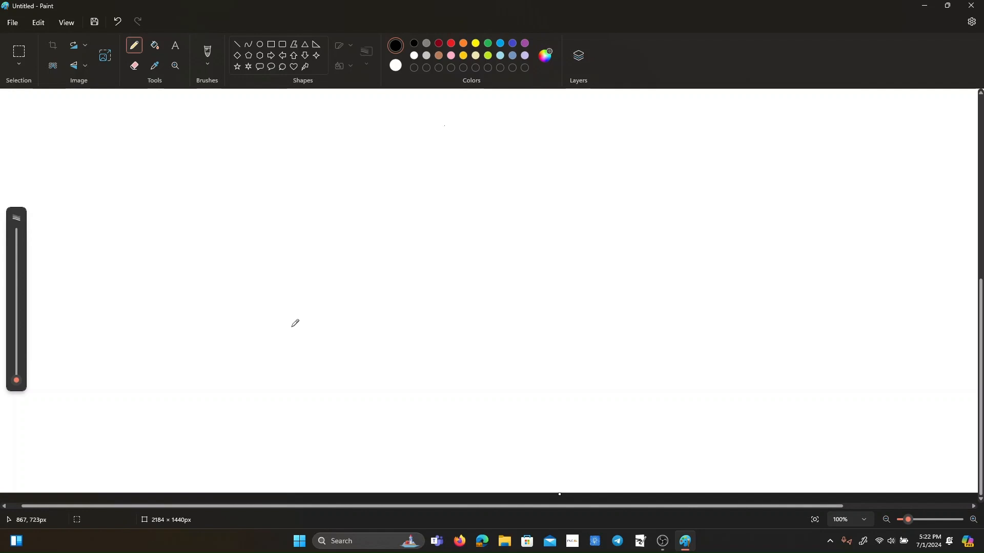
drag(392, 204, 388, 275)
click(212, 63)
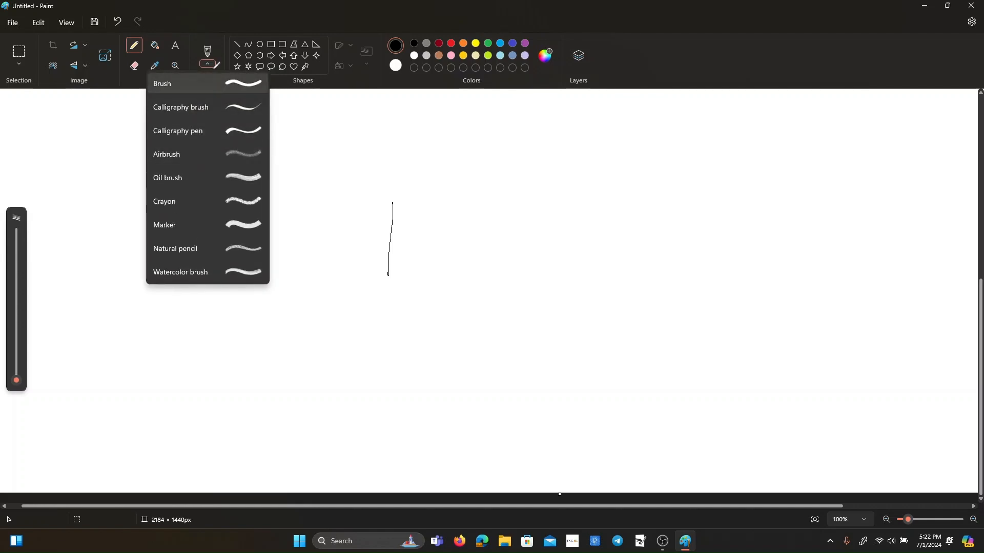
click(162, 84)
drag(403, 248, 459, 229)
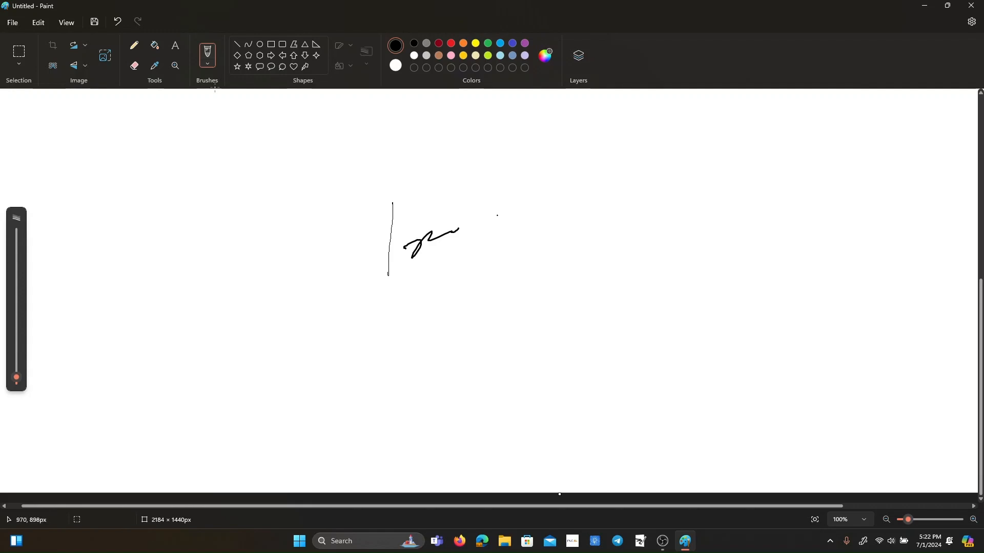
click(134, 66)
mouse_move(405, 248)
mouse_down()
mouse_move(413, 253)
mouse_move(380, 281)
mouse_up()
mouse_move(434, 213)
mouse_down()
mouse_move(418, 194)
mouse_move(386, 253)
mouse_move(383, 323)
mouse_up()
Draw a large square with the Brush in the middle of the blank lower canvas area.
click(135, 45)
click(207, 54)
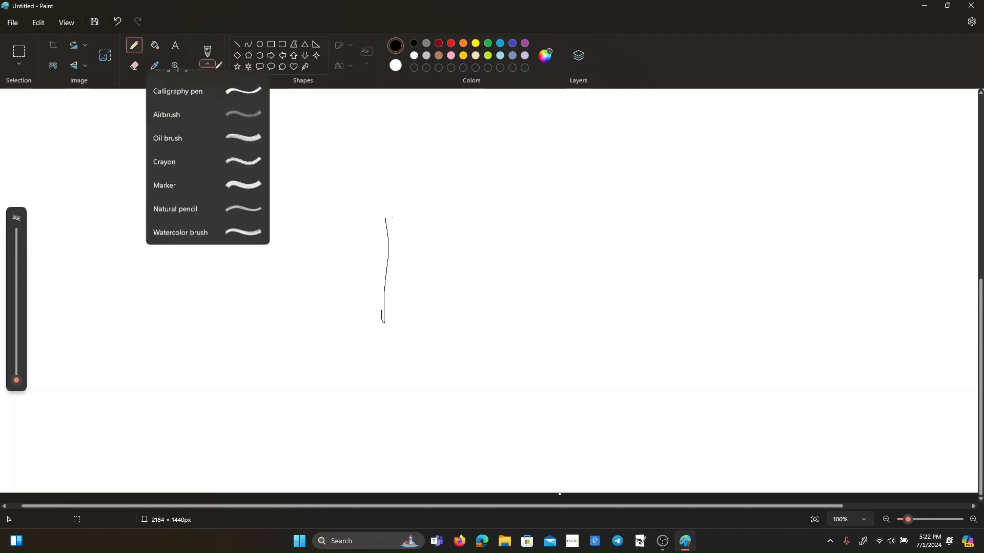
click(222, 82)
drag(388, 217, 384, 323)
mouse_move(388, 205)
mouse_down()
mouse_move(512, 206)
mouse_move(513, 303)
mouse_move(480, 330)
mouse_move(381, 327)
mouse_up()
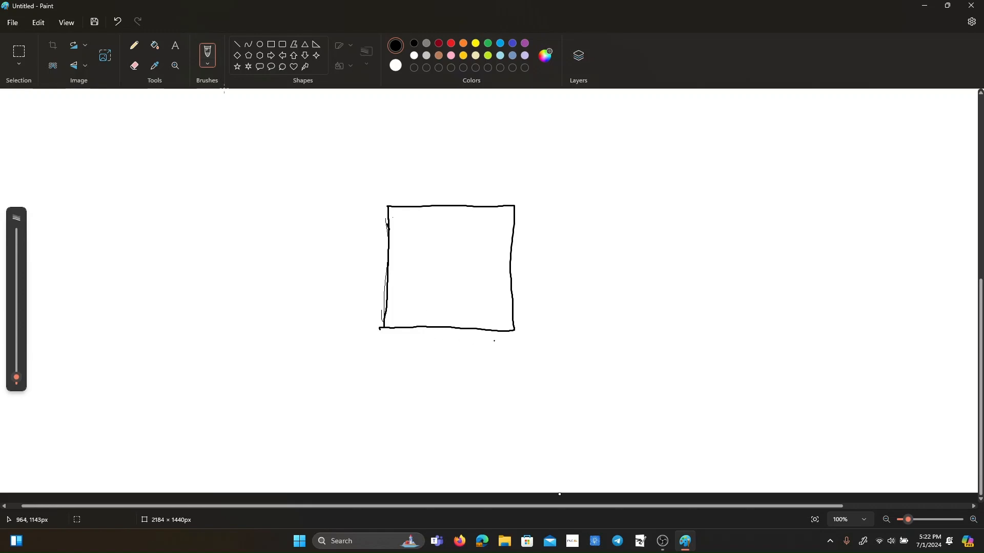
Handwrite the label "ARDUINO UNO" on two lines just below the square's lower right corner.
mouse_move(471, 355)
mouse_down()
mouse_move(473, 334)
mouse_move(504, 353)
mouse_move(533, 340)
mouse_up()
drag(480, 364, 510, 363)
drag(523, 363, 522, 365)
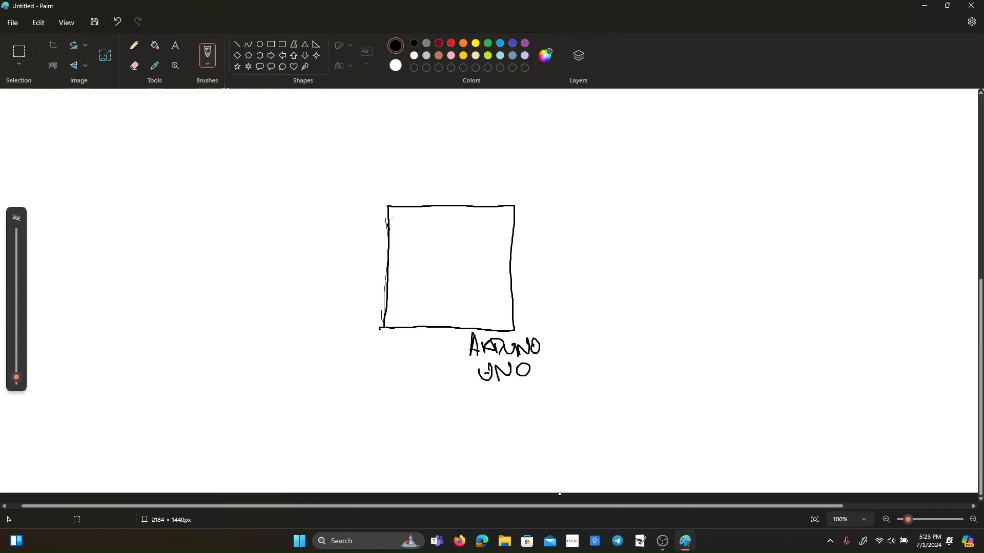
Draw a wide rectangle above and right of the Arduino square and connect it to the square with four wires.
mouse_move(595, 120)
mouse_down()
mouse_move(594, 150)
mouse_move(687, 121)
mouse_move(728, 121)
mouse_up()
mouse_move(590, 141)
mouse_down()
mouse_move(589, 174)
mouse_move(727, 170)
mouse_move(739, 124)
mouse_move(708, 120)
mouse_up()
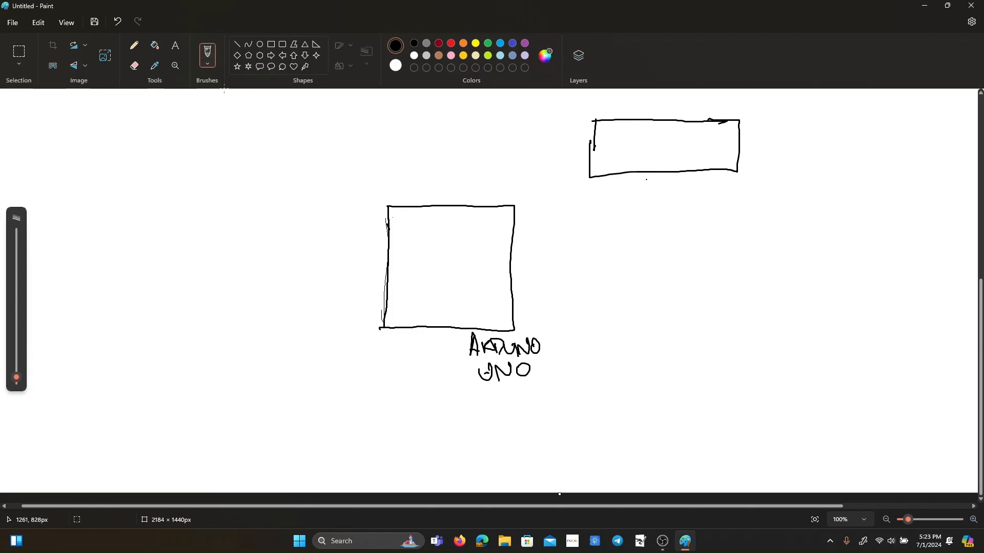
mouse_move(675, 170)
mouse_down()
mouse_move(676, 203)
mouse_move(521, 220)
mouse_up()
mouse_move(684, 170)
mouse_down()
mouse_move(578, 226)
mouse_move(514, 236)
mouse_move(605, 243)
mouse_move(539, 251)
mouse_up()
mouse_move(721, 175)
mouse_down()
mouse_move(566, 266)
mouse_move(515, 268)
mouse_up()
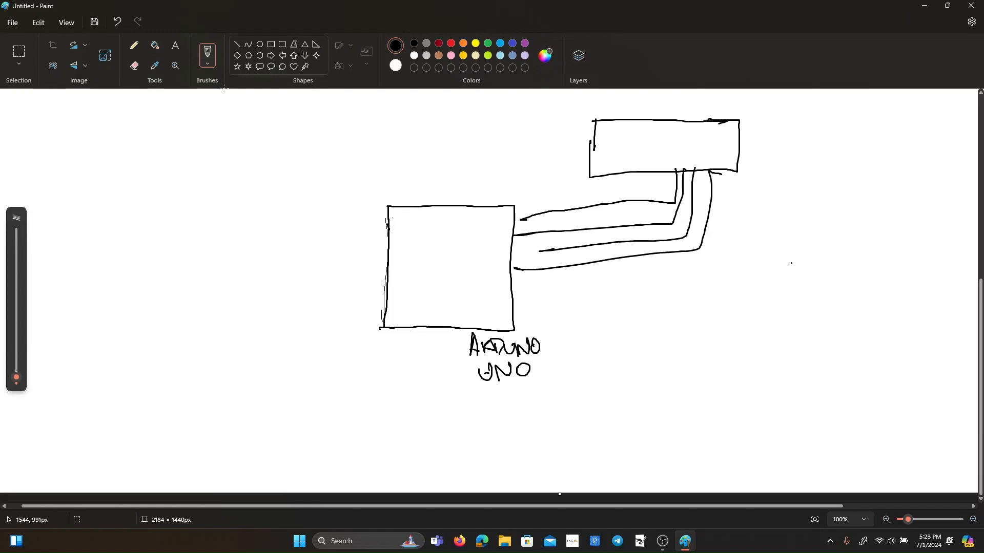
Draw a circle with an outgoing arrow on the far right of the Arduino and label it "Servo".
mouse_move(843, 244)
mouse_down()
mouse_move(825, 268)
mouse_move(836, 246)
mouse_up()
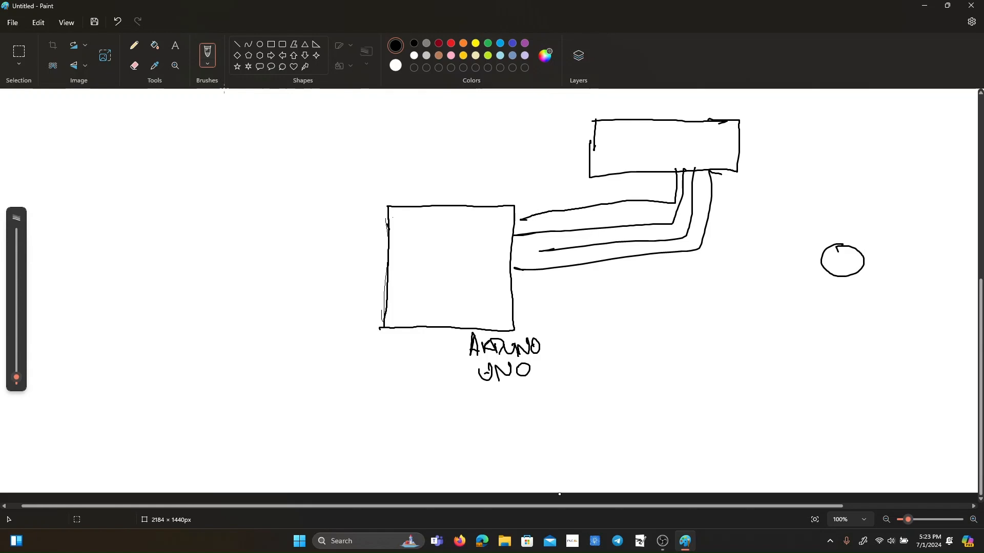
mouse_move(842, 252)
mouse_down()
mouse_move(862, 236)
mouse_move(856, 229)
mouse_move(894, 221)
mouse_up()
drag(902, 220, 901, 221)
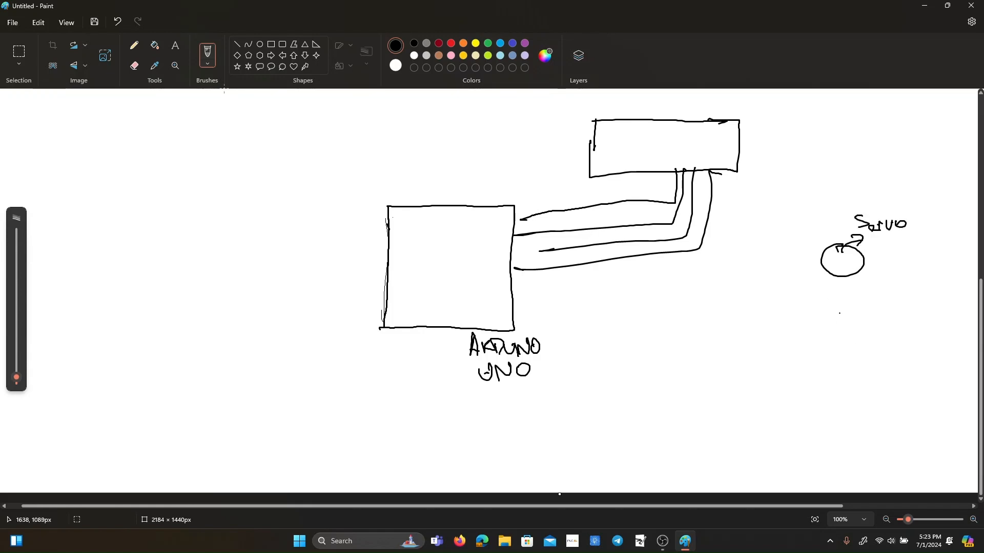
Draw a second circle with an arrow below left of the servo, and a half-round component with two leads below right.
mouse_move(769, 299)
mouse_down()
mouse_move(755, 306)
mouse_move(784, 301)
mouse_move(765, 300)
mouse_up()
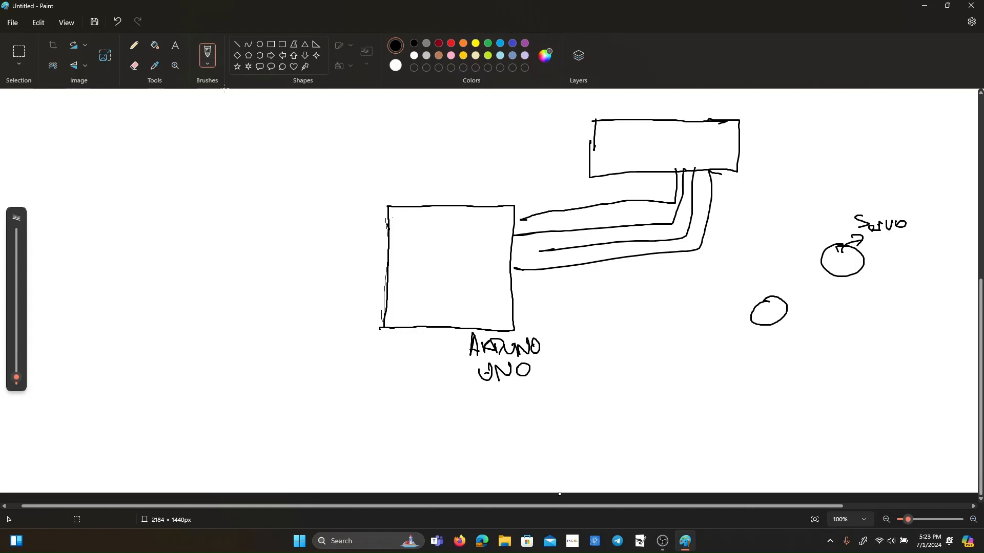
drag(770, 306, 813, 316)
mouse_move(799, 311)
mouse_down()
mouse_move(813, 317)
mouse_move(804, 322)
mouse_up()
mouse_move(844, 352)
mouse_down()
mouse_move(890, 354)
mouse_move(847, 367)
mouse_move(892, 367)
mouse_up()
drag(912, 332, 899, 385)
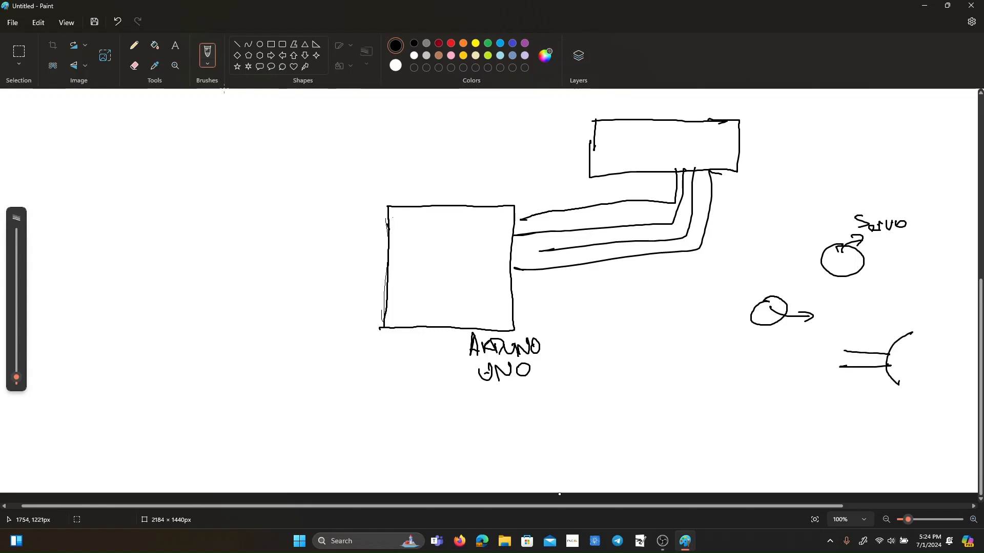
drag(915, 327, 900, 384)
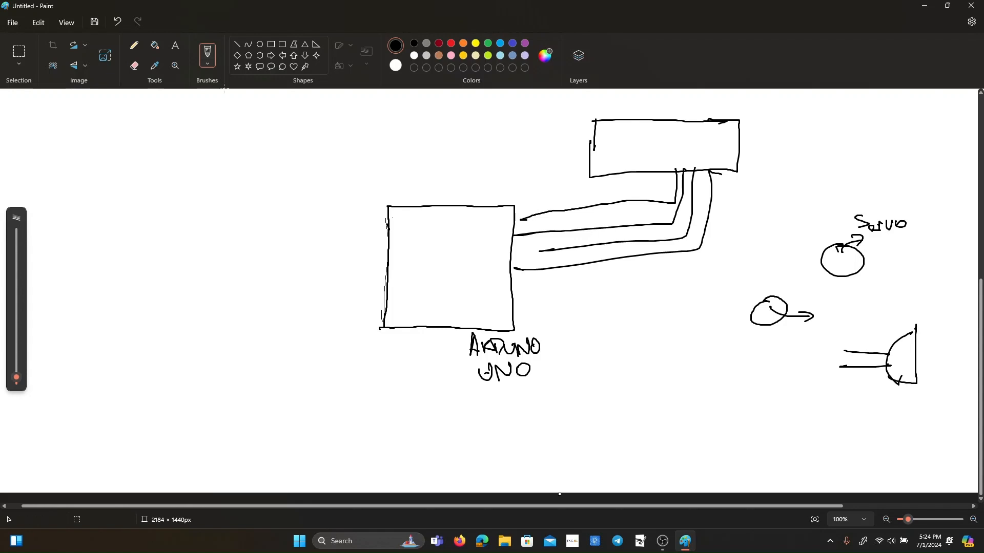
Add three leads to the servo and two to the lower circle, and write a circled 7 inside the Arduino square's right edge.
click(827, 223)
mouse_move(826, 249)
mouse_down()
mouse_move(800, 248)
mouse_move(805, 271)
mouse_move(769, 300)
mouse_move(762, 339)
mouse_up()
mouse_move(492, 276)
mouse_down()
mouse_move(502, 275)
mouse_move(499, 287)
mouse_up()
mouse_move(493, 281)
mouse_down()
mouse_move(504, 280)
mouse_move(500, 311)
mouse_move(510, 300)
mouse_move(503, 308)
mouse_move(496, 264)
mouse_up()
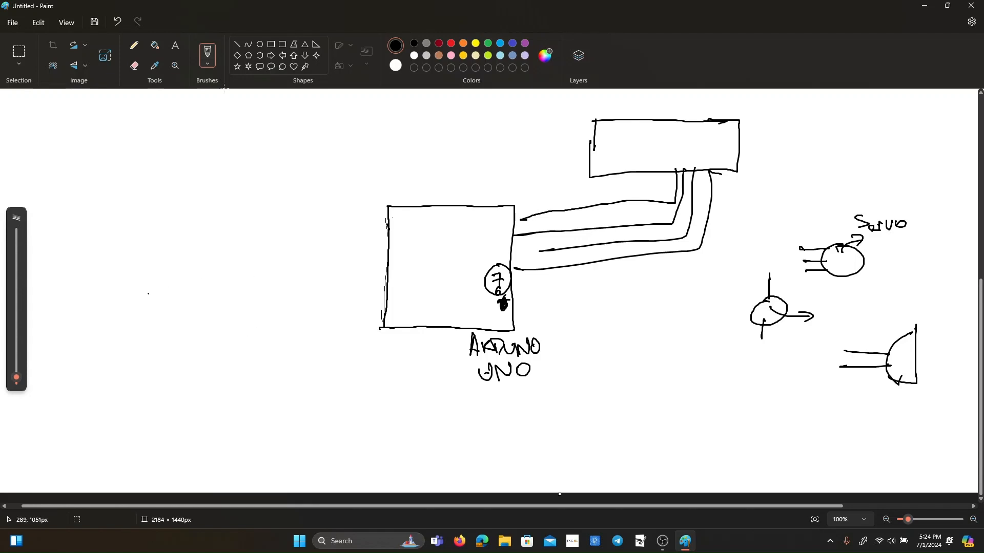
Draw two small upright rectangles left of the Arduino, and mark off its left side as "A" and right side as "D".
mouse_move(136, 276)
mouse_down()
mouse_move(138, 323)
mouse_move(137, 265)
mouse_move(164, 293)
mouse_move(140, 333)
mouse_up()
mouse_move(239, 313)
mouse_down()
mouse_move(243, 365)
mouse_move(281, 353)
mouse_move(233, 366)
mouse_up()
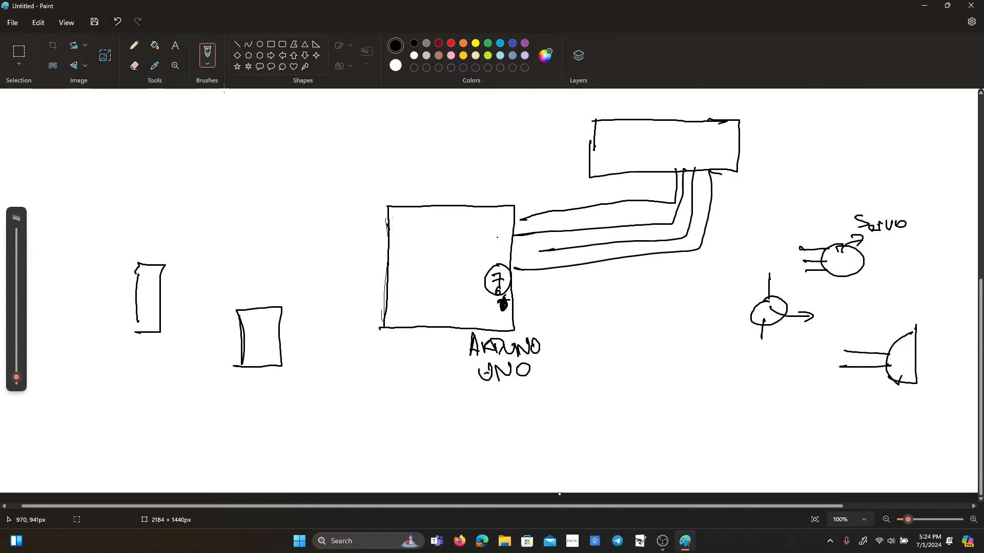
mouse_move(487, 213)
mouse_down()
mouse_move(479, 293)
mouse_move(494, 322)
mouse_move(487, 235)
mouse_up()
mouse_move(407, 216)
mouse_down()
mouse_move(408, 306)
mouse_move(399, 241)
mouse_move(408, 238)
mouse_up()
drag(393, 237, 407, 230)
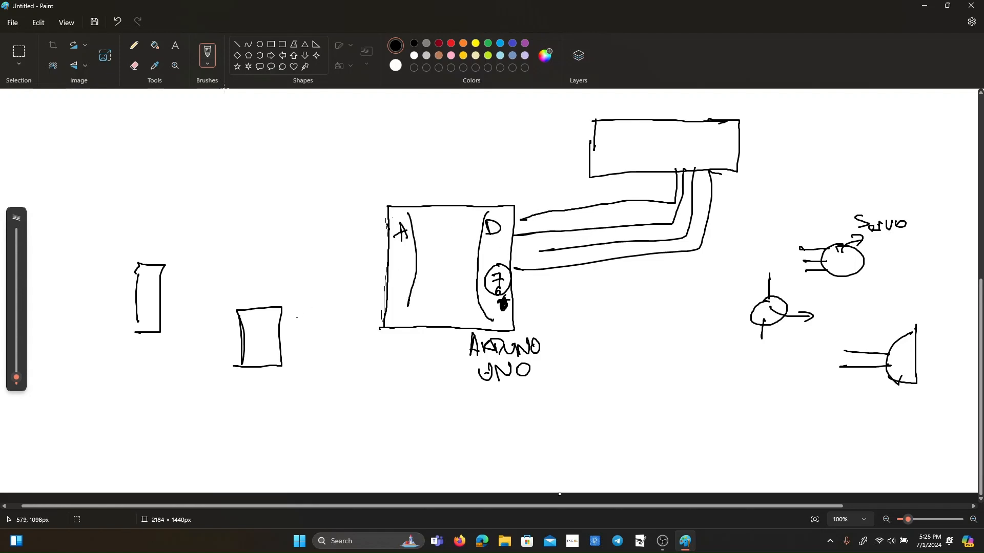
Wire both small rectangles to the Arduino's "A" side and draw a circle labelled "LAMP" above them.
drag(267, 326, 381, 298)
drag(142, 283, 391, 287)
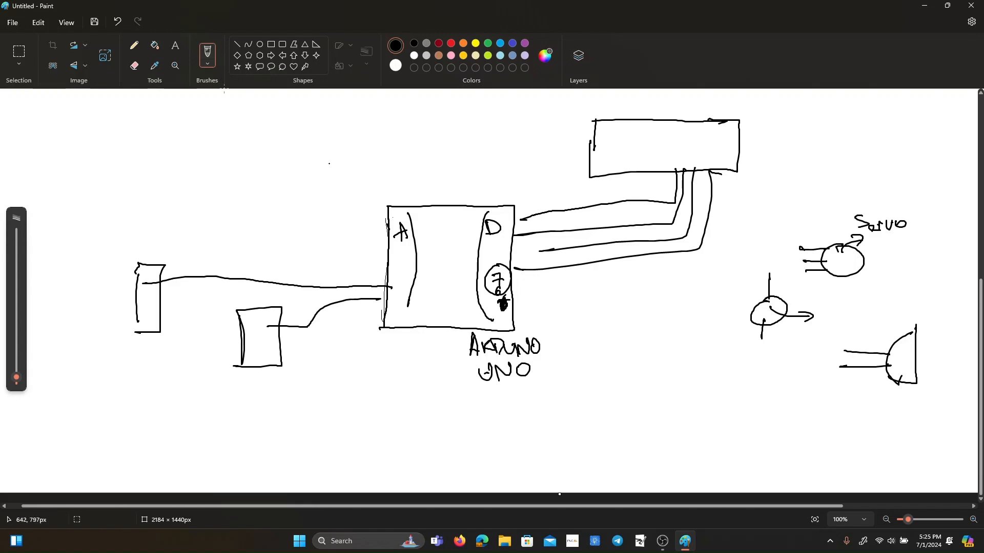
mouse_move(272, 108)
mouse_down()
mouse_move(245, 146)
mouse_move(291, 123)
mouse_move(268, 107)
mouse_move(258, 135)
mouse_move(280, 128)
mouse_up()
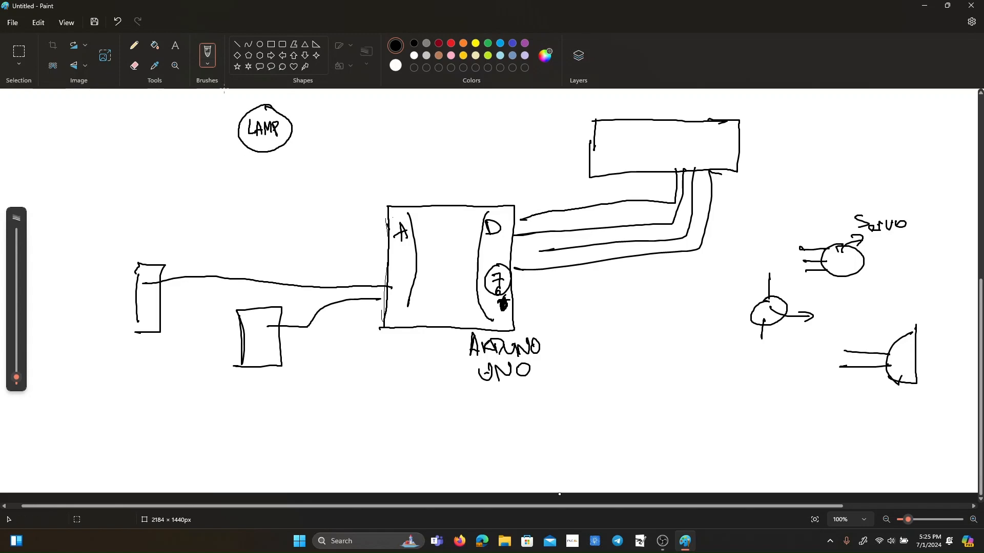
Draw short light rays along the lamp's right side and an arrow pointing away from them.
mouse_move(282, 110)
mouse_down()
mouse_move(295, 103)
mouse_move(305, 112)
mouse_up()
mouse_move(295, 125)
mouse_down()
mouse_move(308, 125)
mouse_move(307, 138)
mouse_up()
mouse_move(290, 145)
mouse_down()
mouse_move(302, 148)
mouse_move(297, 157)
mouse_up()
mouse_move(319, 121)
mouse_down()
mouse_move(346, 117)
mouse_move(344, 126)
mouse_up()
Handwrite the note "hidup apabila tidak gempa" on two lines beside the lamp's arrow.
mouse_move(359, 98)
mouse_down()
mouse_move(359, 119)
mouse_move(368, 118)
mouse_up()
mouse_move(371, 101)
mouse_down()
mouse_move(373, 117)
mouse_move(402, 114)
mouse_up()
mouse_move(421, 110)
mouse_down()
mouse_move(413, 118)
mouse_move(423, 118)
mouse_up()
drag(426, 123, 438, 119)
drag(440, 113, 451, 118)
drag(452, 114, 459, 117)
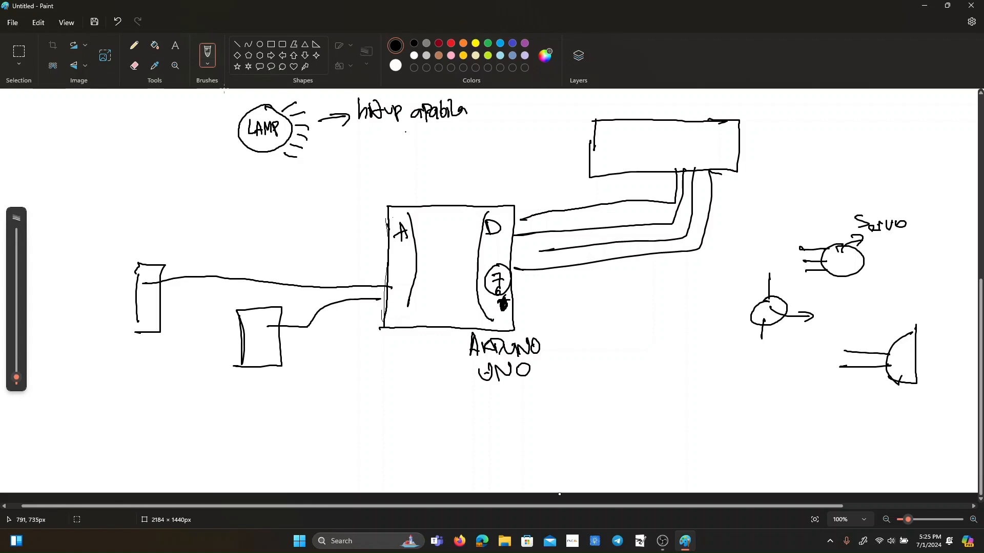
drag(365, 125, 364, 145)
drag(356, 137, 375, 140)
mouse_move(386, 125)
mouse_down()
mouse_move(379, 141)
mouse_move(396, 138)
mouse_up()
mouse_move(400, 128)
mouse_down()
mouse_move(404, 139)
mouse_move(420, 132)
mouse_up()
drag(422, 138, 435, 141)
mouse_move(449, 134)
mouse_down()
mouse_move(468, 145)
mouse_move(481, 138)
mouse_up()
Draw an arrow from the lamp's lower left and handwrite "mati apabila gempa" beside it.
drag(249, 159, 272, 184)
mouse_move(284, 183)
mouse_down()
mouse_move(294, 171)
mouse_move(319, 177)
mouse_up()
drag(313, 169, 361, 178)
drag(372, 168, 373, 177)
drag(377, 165, 385, 176)
drag(390, 163, 391, 174)
drag(395, 159, 403, 172)
mouse_move(417, 163)
mouse_down()
mouse_move(410, 178)
mouse_move(437, 175)
mouse_up()
drag(439, 165, 446, 182)
drag(449, 169, 465, 177)
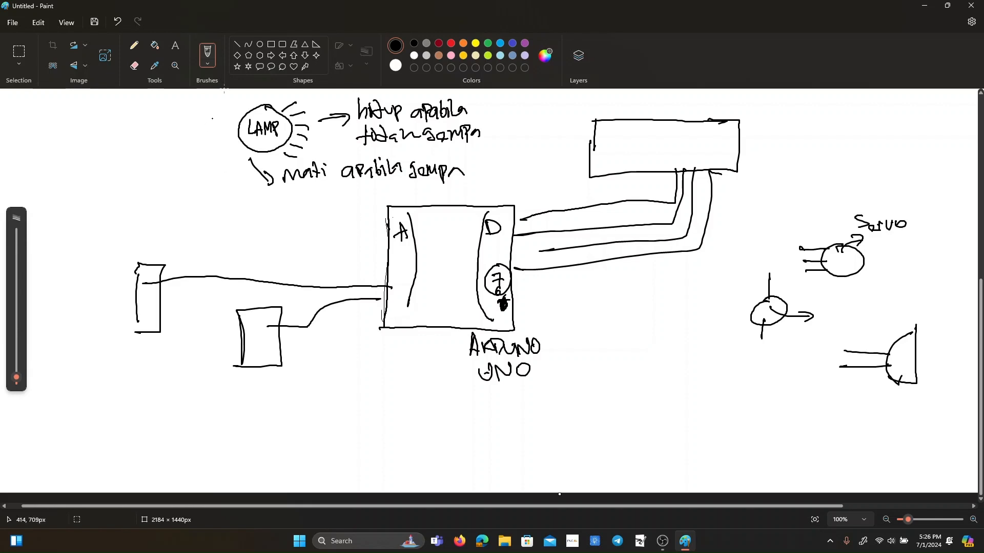
Sketch a relay left of the lamp: a coil, two vertical core lines and three contact dots.
drag(161, 108, 159, 153)
drag(154, 104, 154, 151)
drag(114, 111, 111, 134)
drag(192, 107, 192, 109)
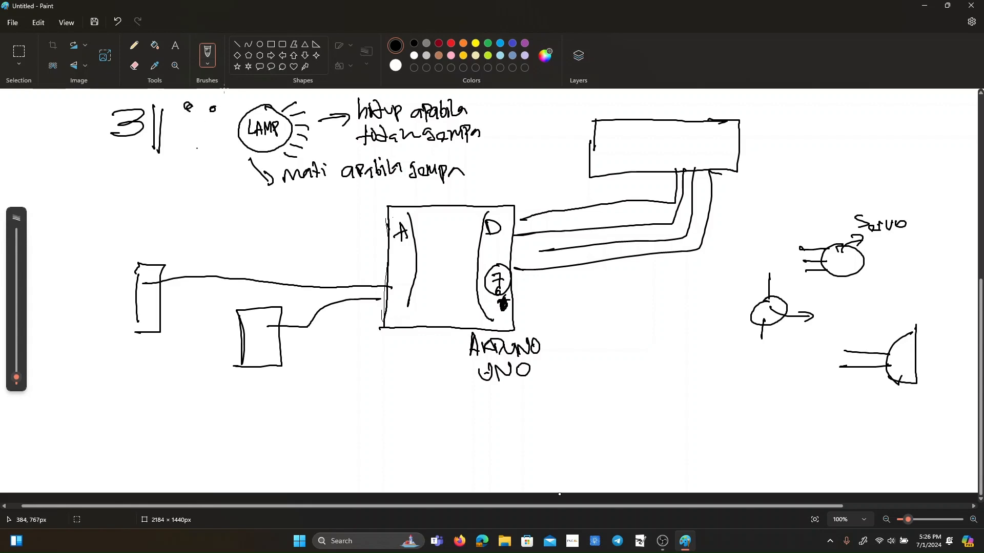
drag(187, 151, 188, 148)
Wire the relay's upper contact to the lamp, ending below it in a filled arrowhead, and add a ground symbol under the lower contact.
drag(184, 98, 266, 95)
mouse_move(266, 152)
mouse_down()
mouse_move(266, 199)
mouse_move(280, 194)
mouse_move(261, 202)
mouse_move(268, 197)
mouse_up()
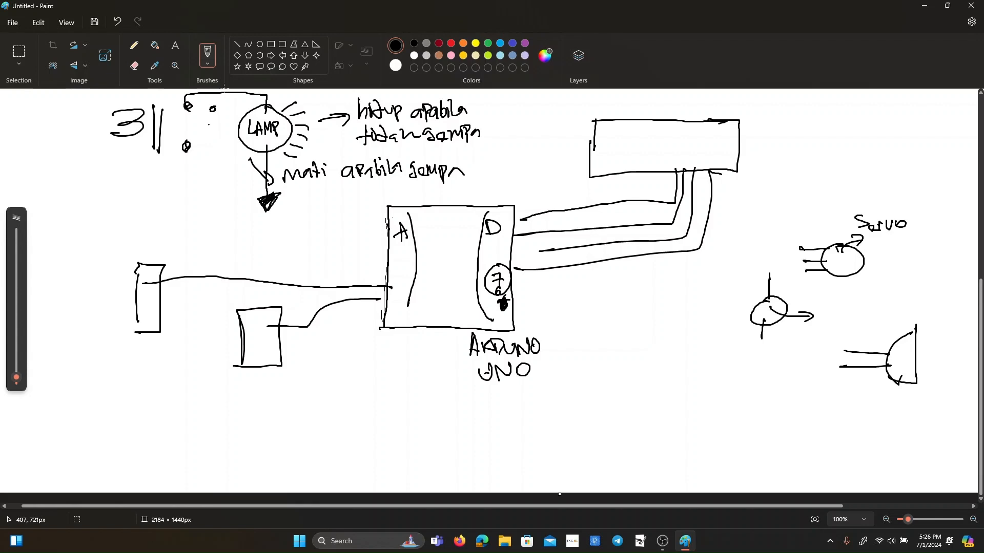
mouse_move(186, 153)
mouse_down()
mouse_move(186, 175)
mouse_move(203, 172)
mouse_up()
drag(180, 182, 201, 177)
drag(183, 189, 205, 187)
Run the coil's upper lead to a filled terminal and its lower lead to a small upright rectangle.
drag(111, 108, 75, 98)
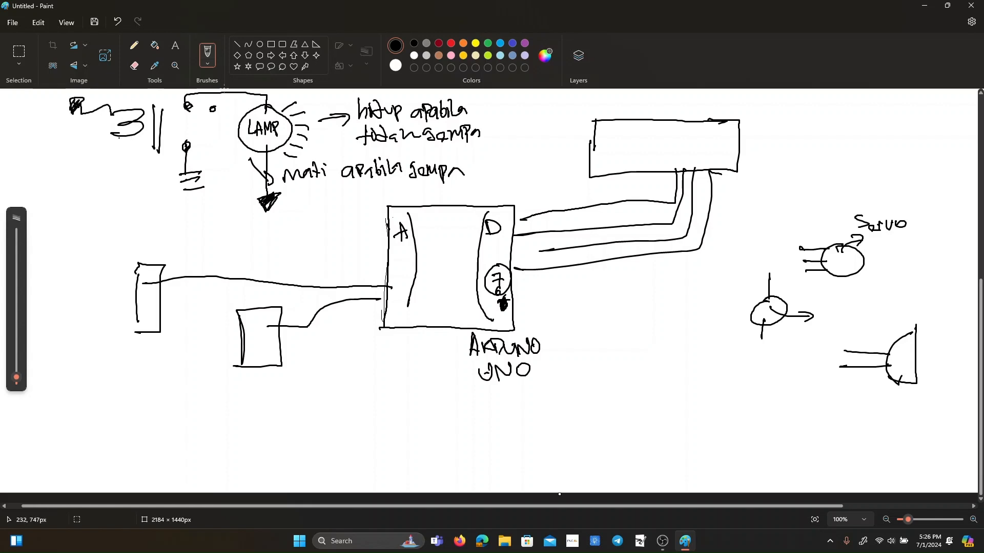
mouse_move(111, 135)
mouse_down()
mouse_move(90, 186)
mouse_move(114, 185)
mouse_move(114, 203)
mouse_move(125, 200)
mouse_move(114, 203)
mouse_up()
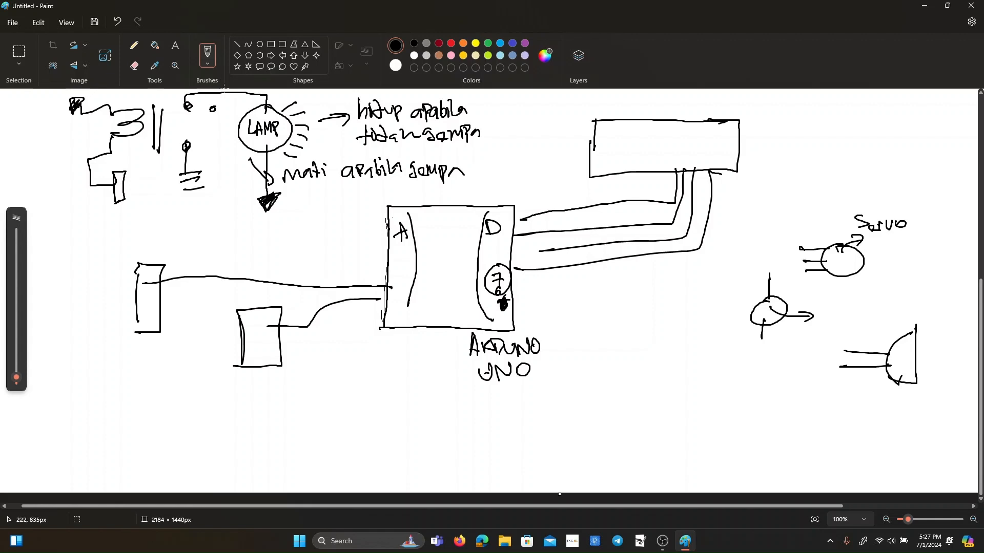
Erase the small rectangle below the coil and redraw it lower with the brush, wired to the coil's lower lead.
click(134, 65)
mouse_move(116, 203)
mouse_down()
mouse_move(112, 173)
mouse_move(125, 170)
mouse_up()
click(134, 45)
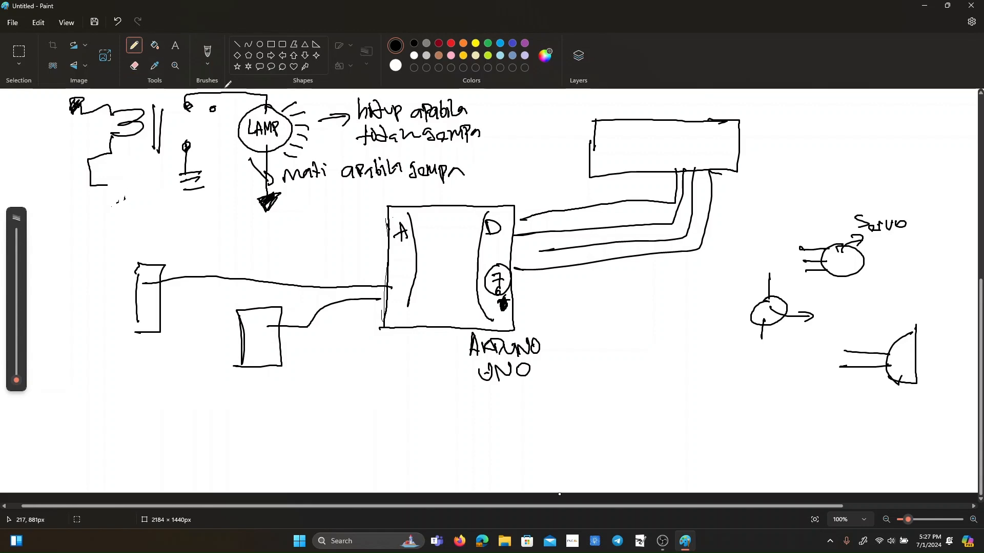
drag(103, 212, 117, 199)
click(208, 64)
click(208, 82)
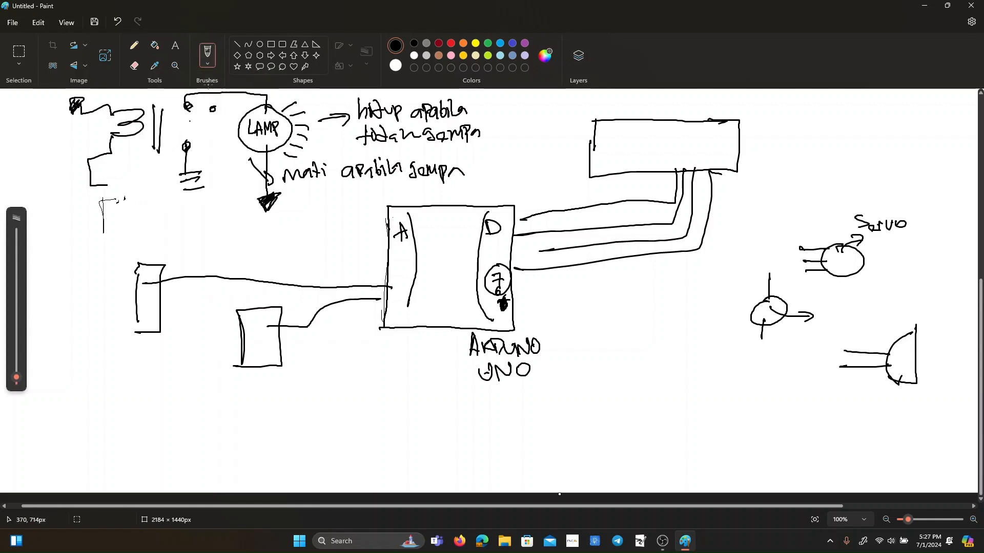
mouse_move(103, 200)
mouse_down()
mouse_move(104, 238)
mouse_move(115, 238)
mouse_move(103, 240)
mouse_move(136, 192)
mouse_move(100, 184)
mouse_up()
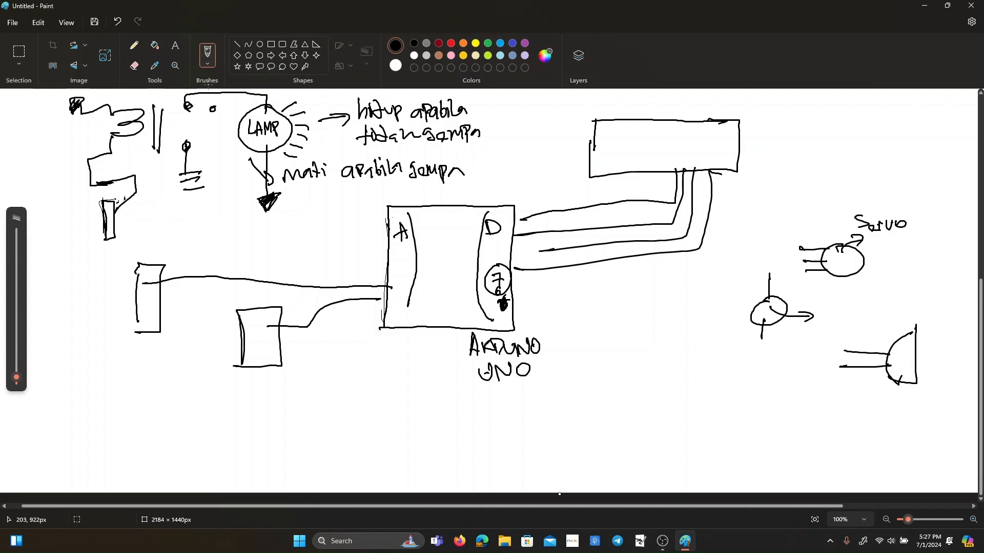
Wire the rectangle under the coil over the Arduino to its "D" side, and add a ground symbol to the rectangle.
mouse_move(102, 217)
mouse_down()
mouse_move(67, 217)
mouse_move(70, 260)
mouse_move(498, 203)
mouse_move(531, 292)
mouse_move(518, 304)
mouse_up()
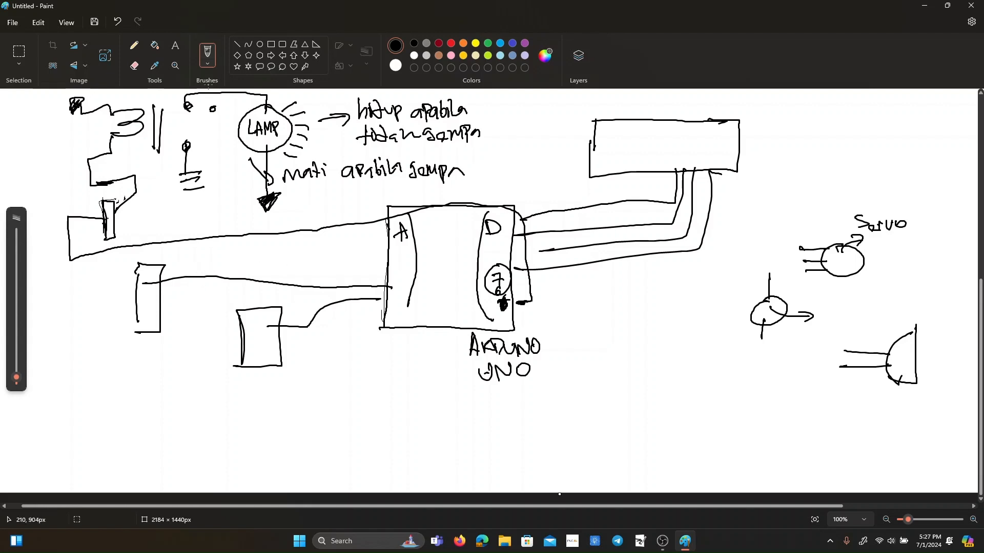
drag(115, 215, 143, 231)
drag(135, 234, 141, 234)
Wire the circled 7 to the lower circle's upper lead, and its lower lead to a thick bar at the half-round component's lower lead.
mouse_move(499, 288)
mouse_down()
mouse_move(658, 286)
mouse_move(769, 270)
mouse_up()
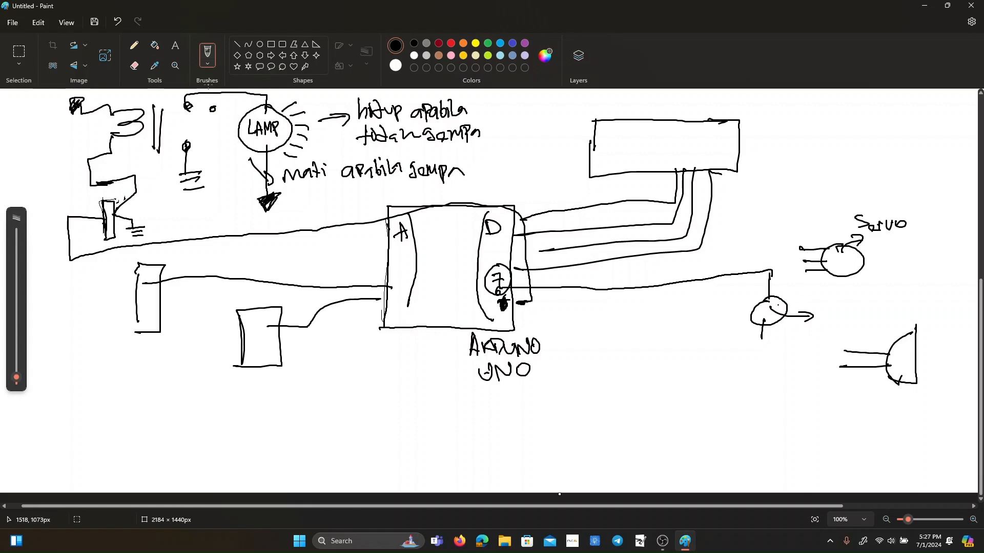
mouse_move(762, 328)
mouse_down()
mouse_move(761, 350)
mouse_move(827, 337)
mouse_up()
drag(834, 365, 827, 332)
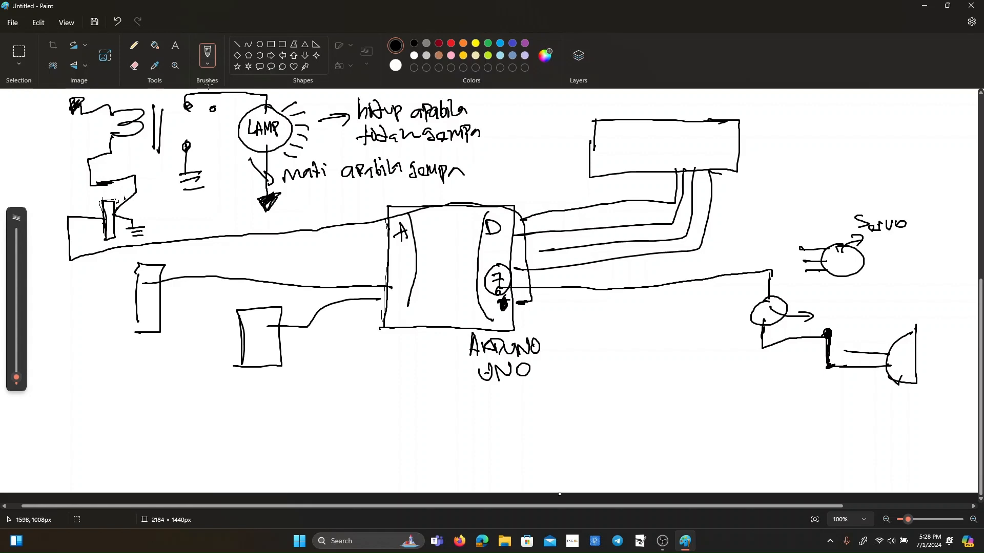
Connect the servo's lowest lead to the thick bar, ground the bar, and join the half-round's upper lead to the circled 7 wire.
drag(805, 271, 825, 334)
mouse_move(842, 351)
mouse_down()
mouse_move(720, 355)
mouse_move(710, 272)
mouse_move(706, 282)
mouse_up()
mouse_move(825, 363)
mouse_down()
mouse_move(821, 390)
mouse_move(837, 391)
mouse_move(802, 405)
mouse_move(811, 412)
mouse_up()
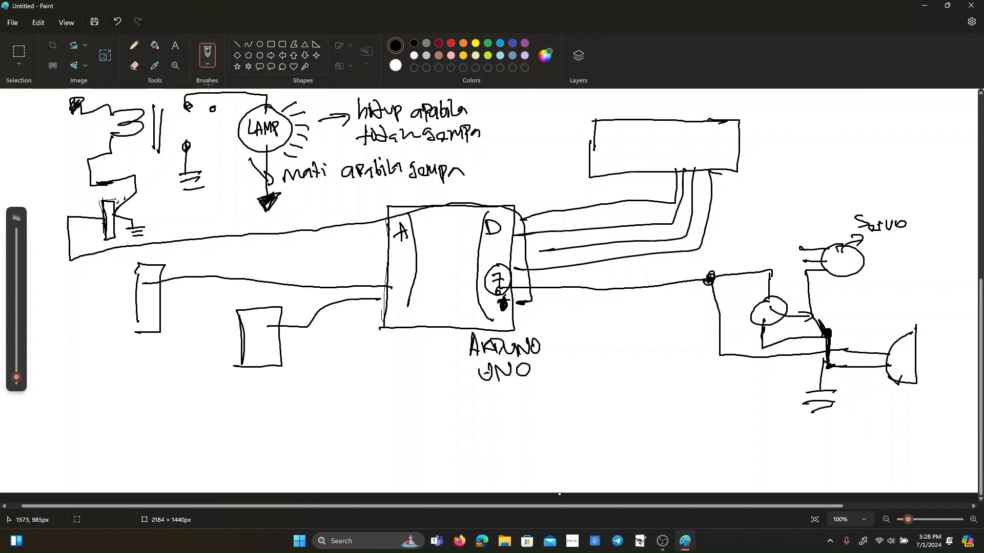
Wire the servo's middle lead to the Arduino's "D" side and draw a small rectangle on the long relay wire.
drag(803, 258, 801, 257)
drag(801, 258, 505, 278)
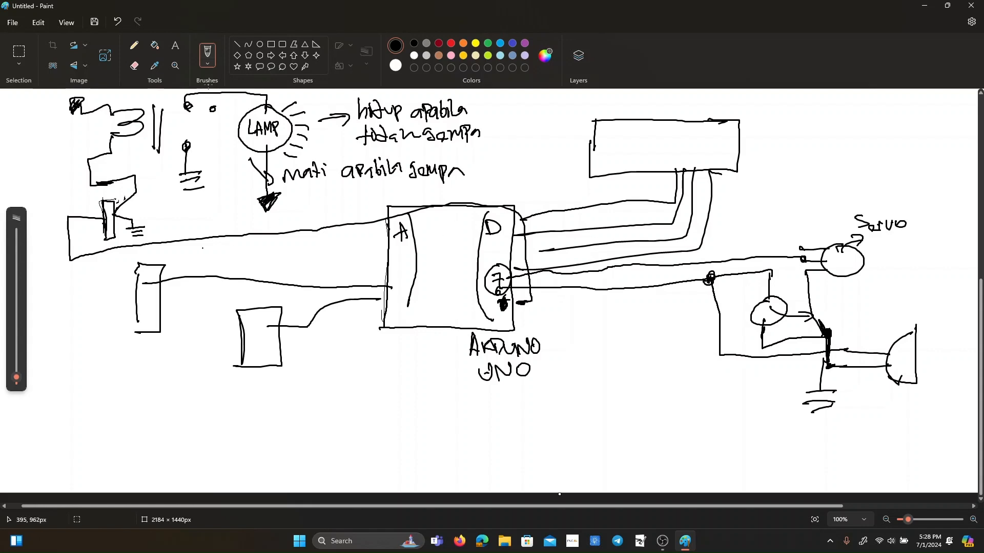
mouse_move(180, 224)
mouse_down()
mouse_move(182, 240)
mouse_move(210, 245)
mouse_move(182, 247)
mouse_move(181, 227)
mouse_up()
scroll(302, 144, up, 7)
scroll(303, 143, down, 8)
scroll(302, 144, up, 7)
scroll(302, 143, down, 7)
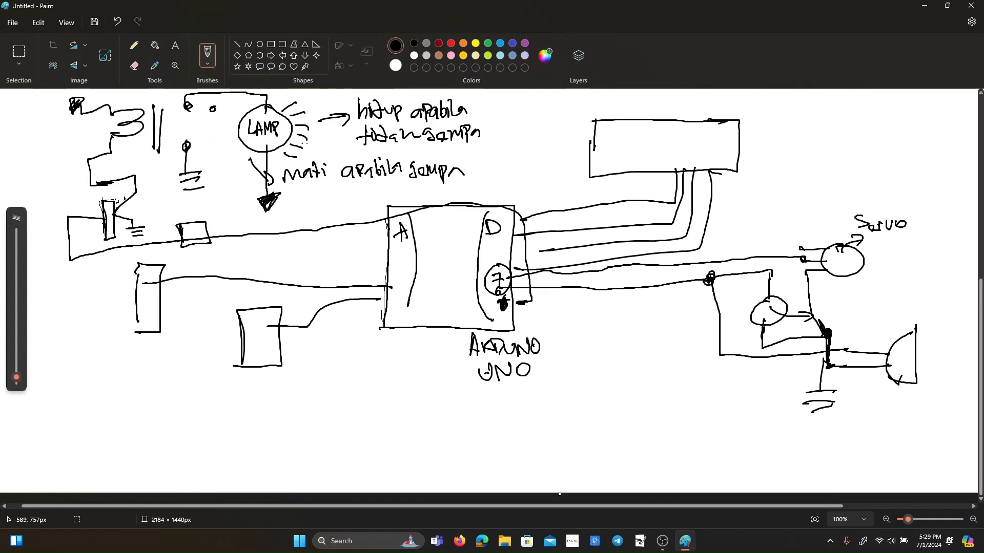
Launch Proteus 8 Professional.
key(super)
text(prote)
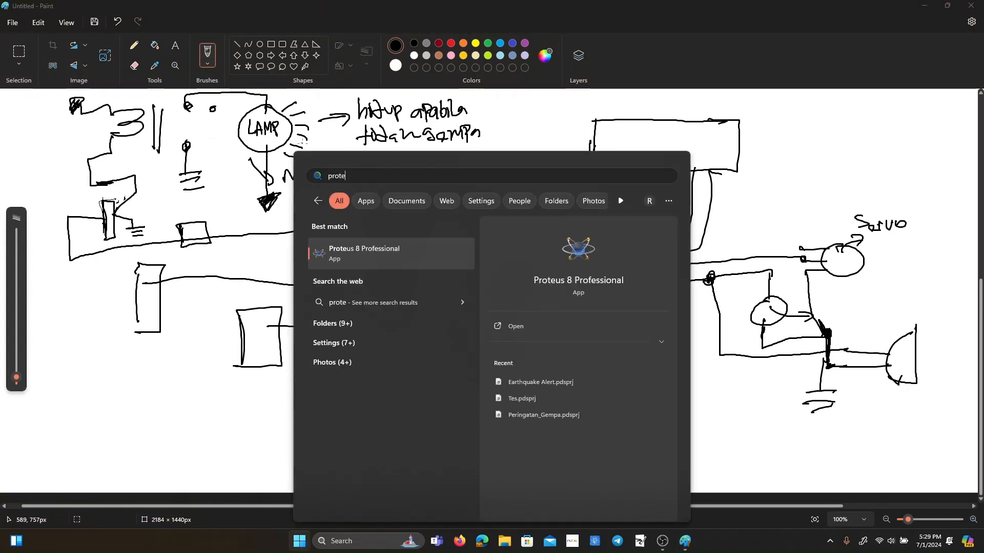
key(Return)
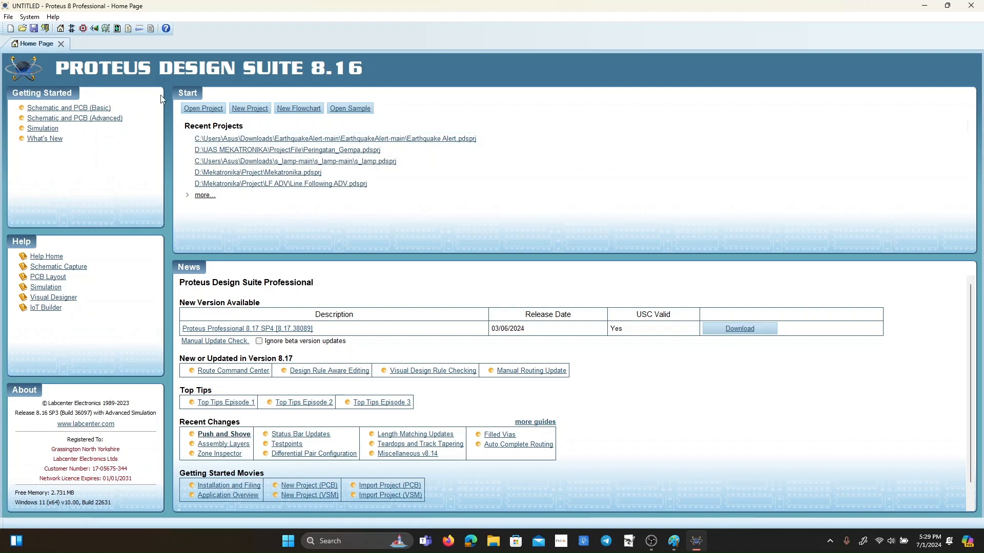
Start a new project named PeringatanGempaUAS, saved in the Documents folder.
click(244, 112)
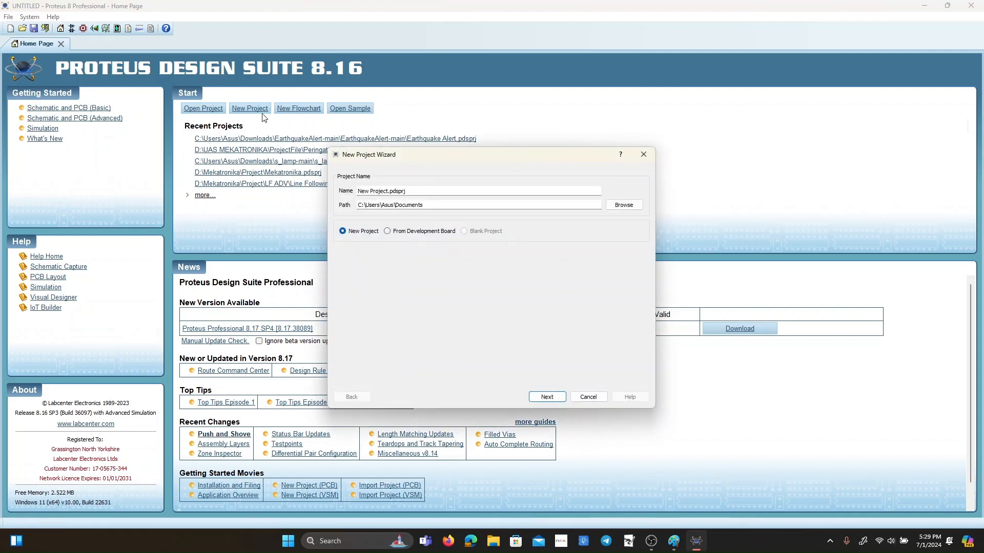
drag(386, 191, 338, 202)
text(Peringatan)
text(empaUAS)
click(440, 208)
drag(372, 209, 425, 208)
click(428, 207)
click(547, 397)
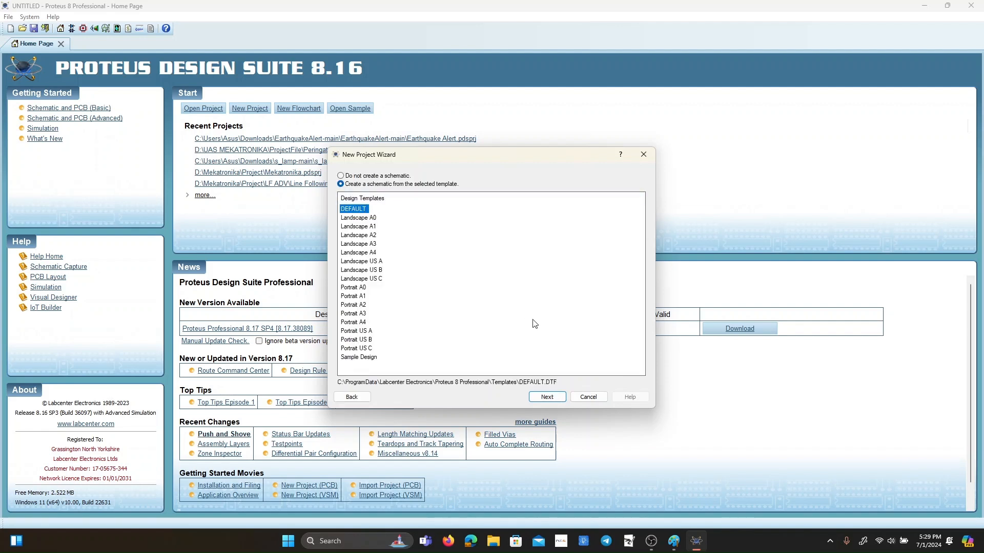
Create the project with the DEFAULT schematic template, no PCB layout and no firmware.
click(547, 397)
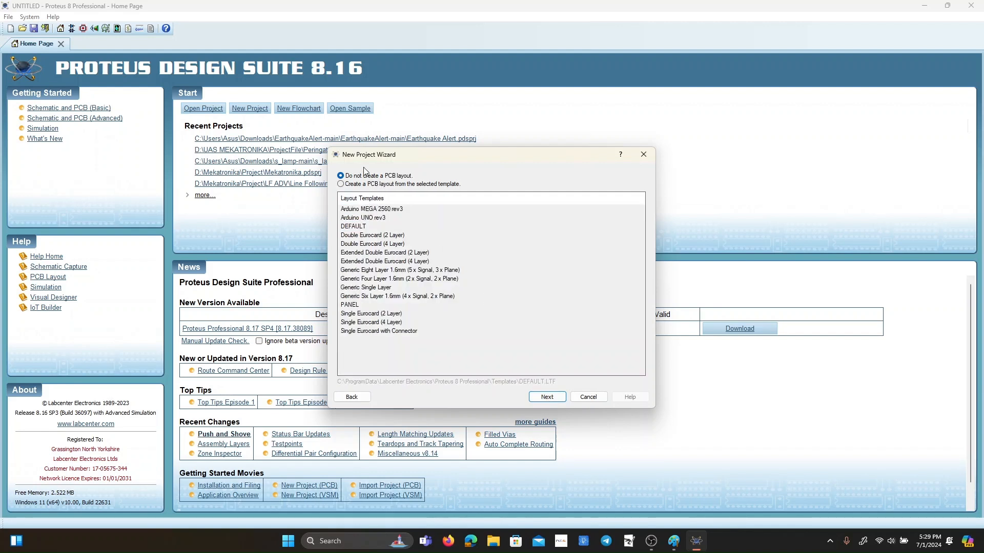
click(546, 397)
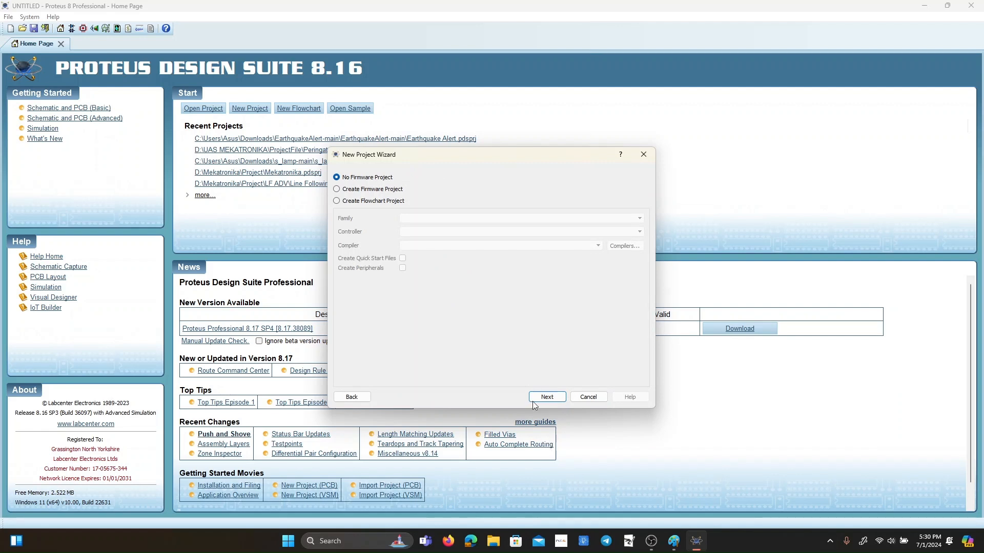
click(546, 397)
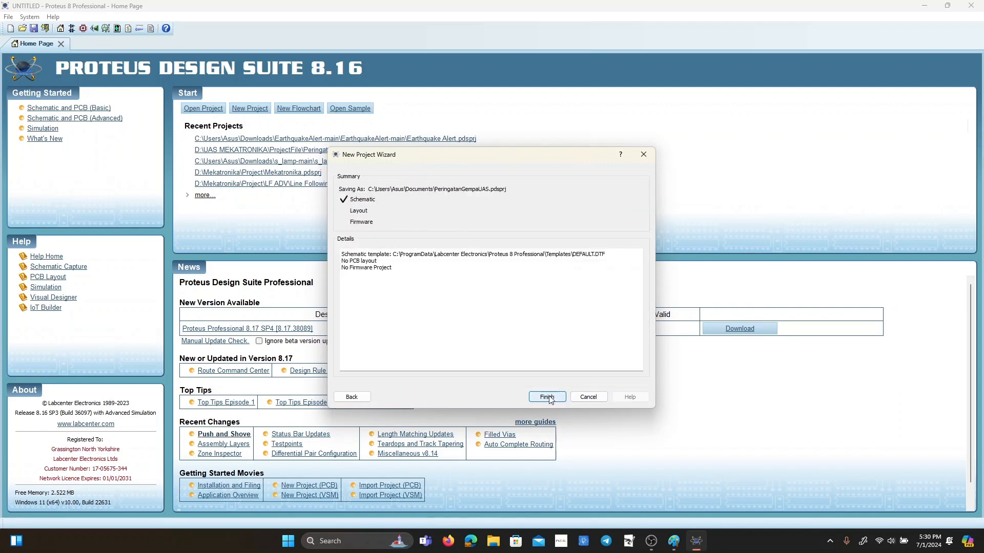
click(547, 397)
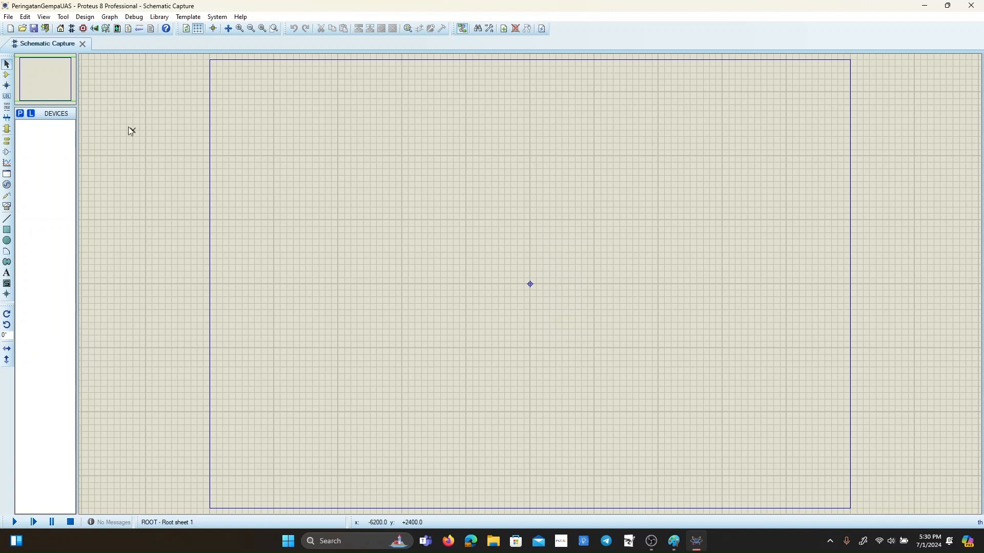
Check the circuit sketch in Paint and return to the Proteus schematic.
key(alt+Tab)
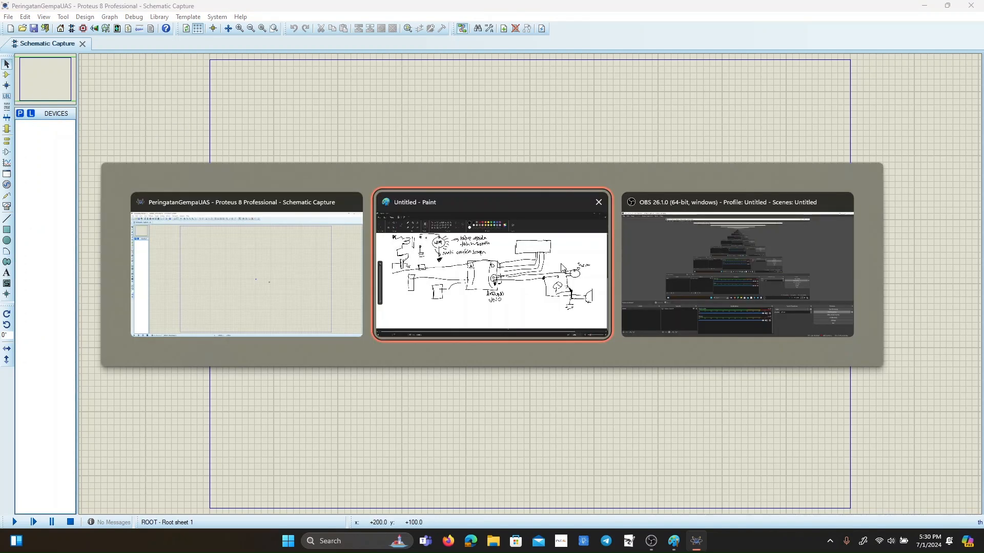
key(alt+Tab)
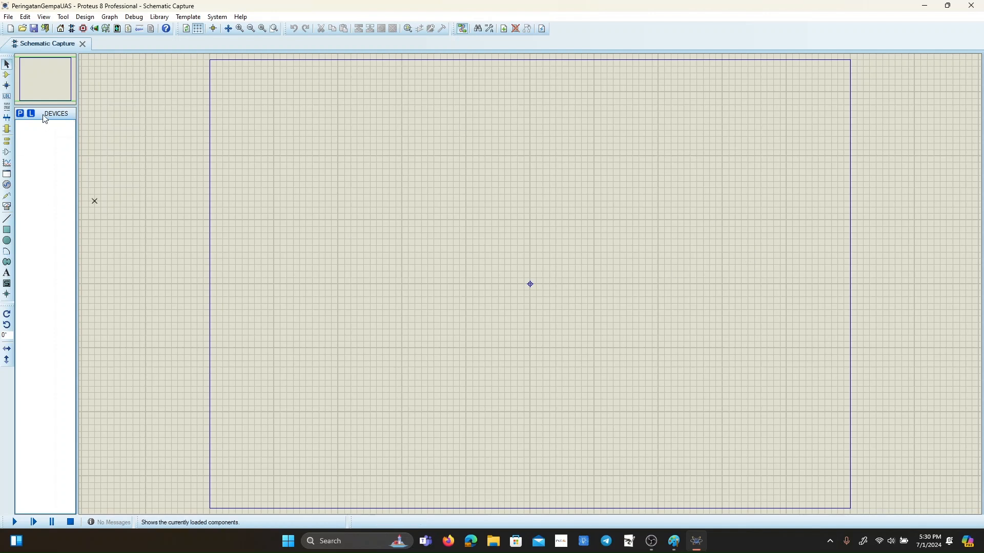
Find the ARDUINO UNO V2.0 device with the keyword "arduino" and place it just below the sheet's centre.
click(7, 74)
click(20, 113)
text(ard)
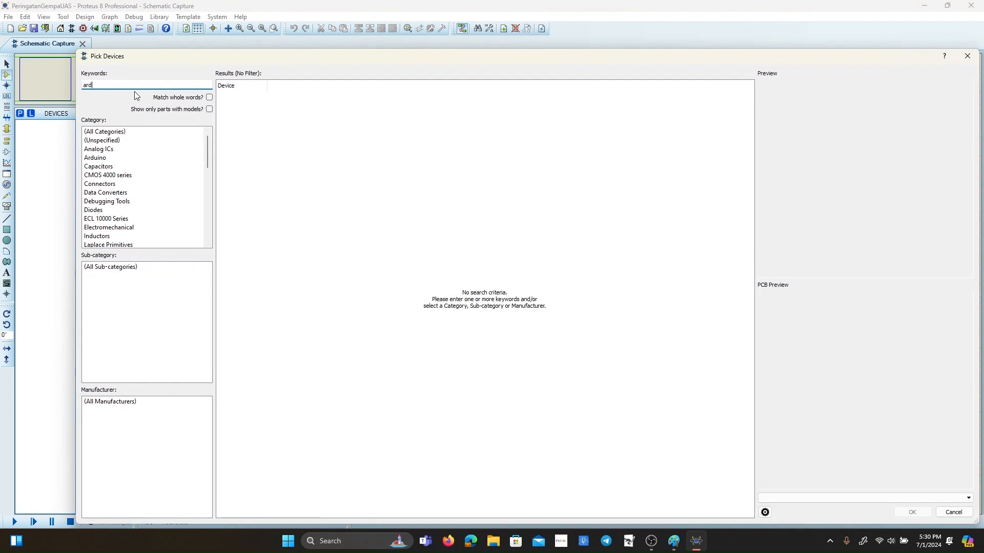
text(uino)
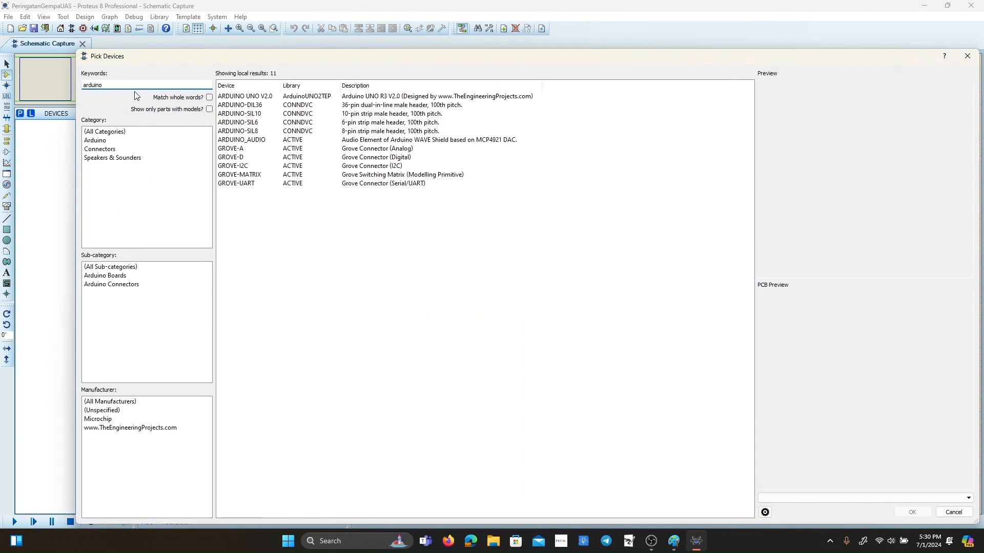
click(280, 98)
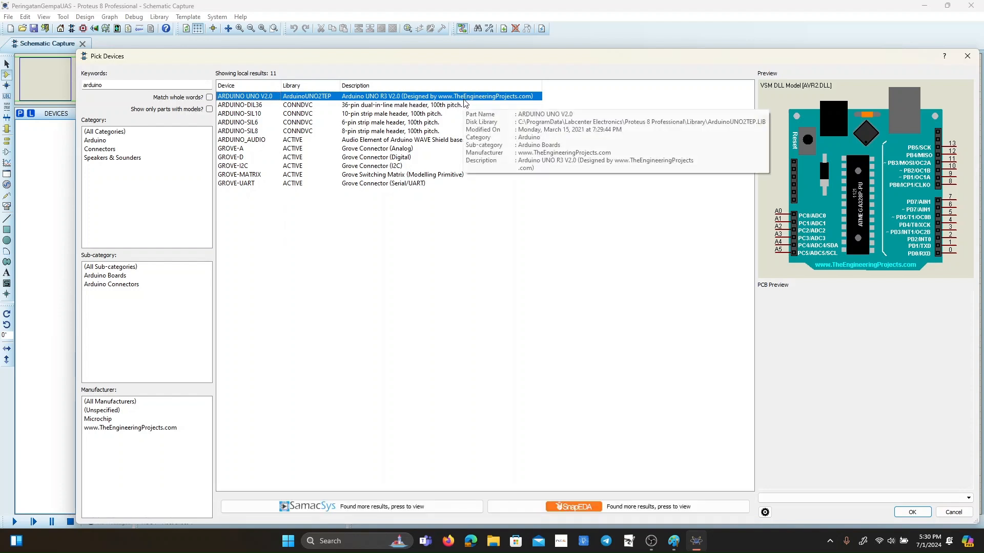
click(921, 513)
click(530, 284)
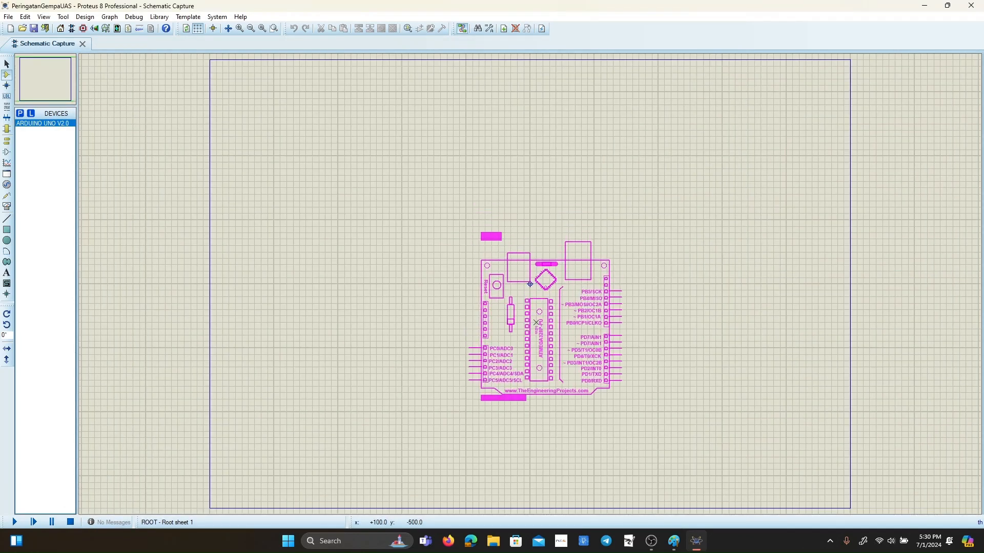
click(530, 283)
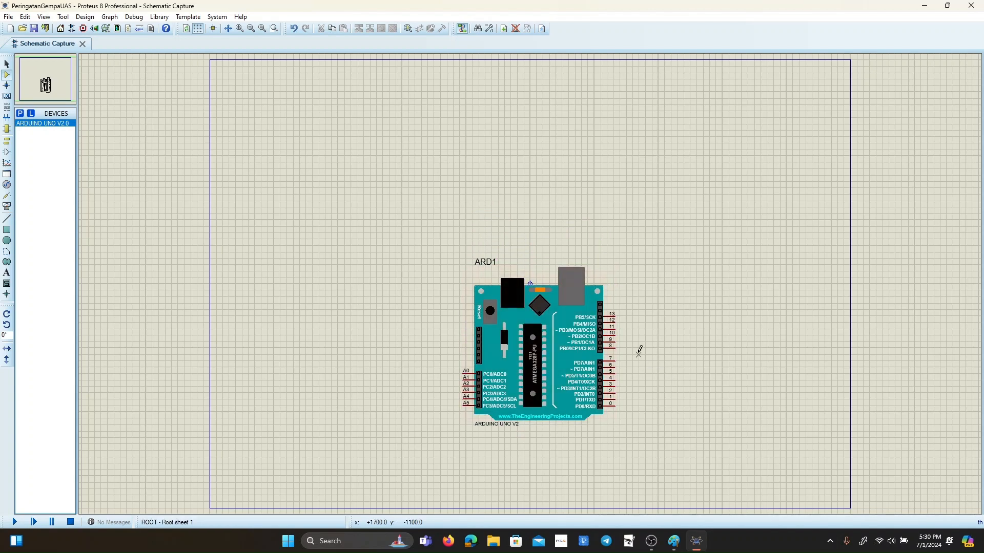
Find the LM016L 16x2 alphanumeric LCD with the keyword "LCD" and place it above and to the right of the Arduino.
scroll(639, 353, up, 1)
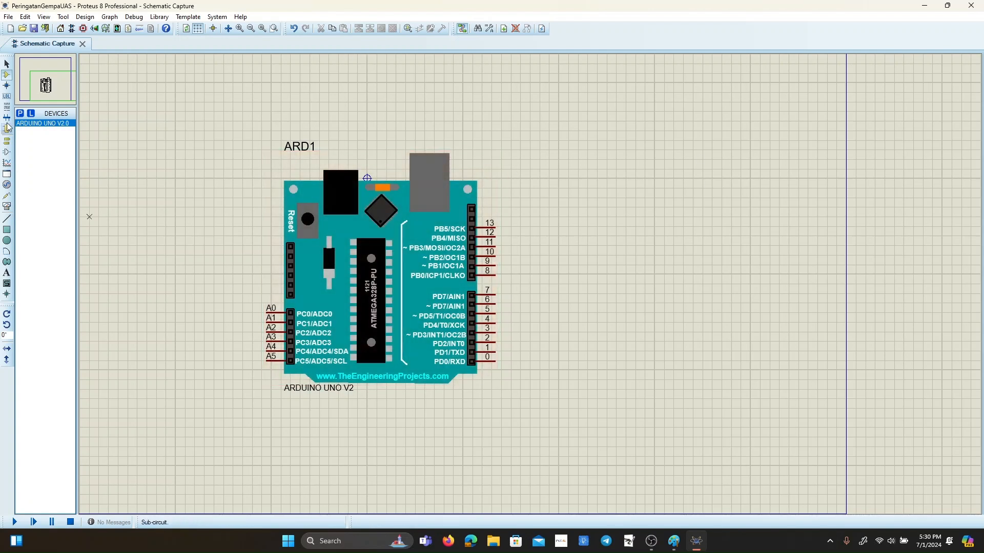
click(20, 114)
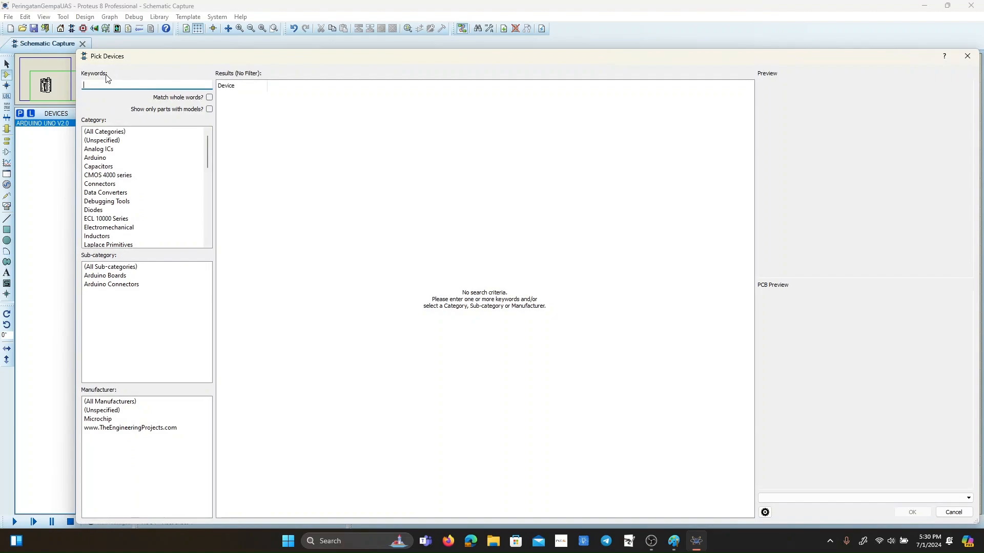
scroll(295, 192, down, 20)
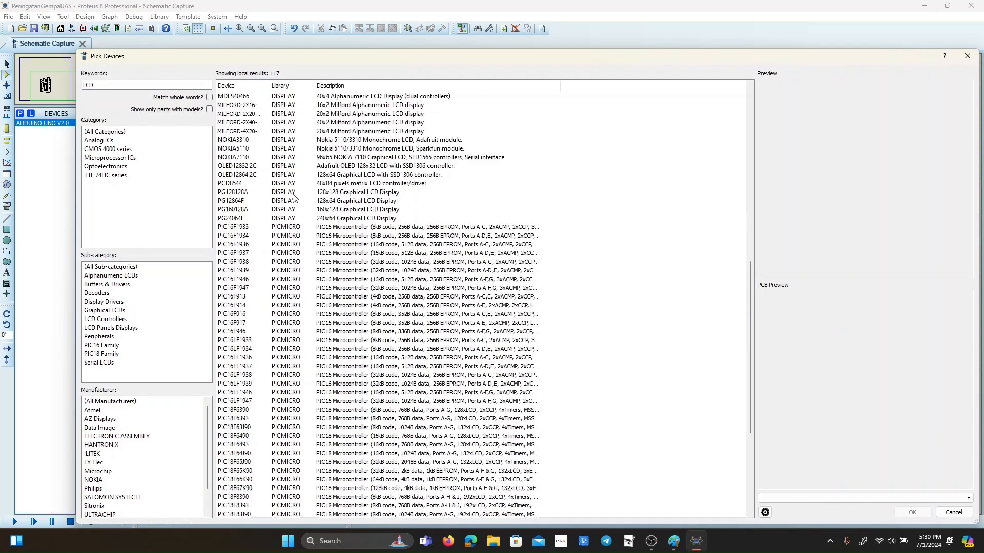
scroll(293, 192, up, 20)
scroll(291, 194, down, 19)
scroll(292, 197, down, 5)
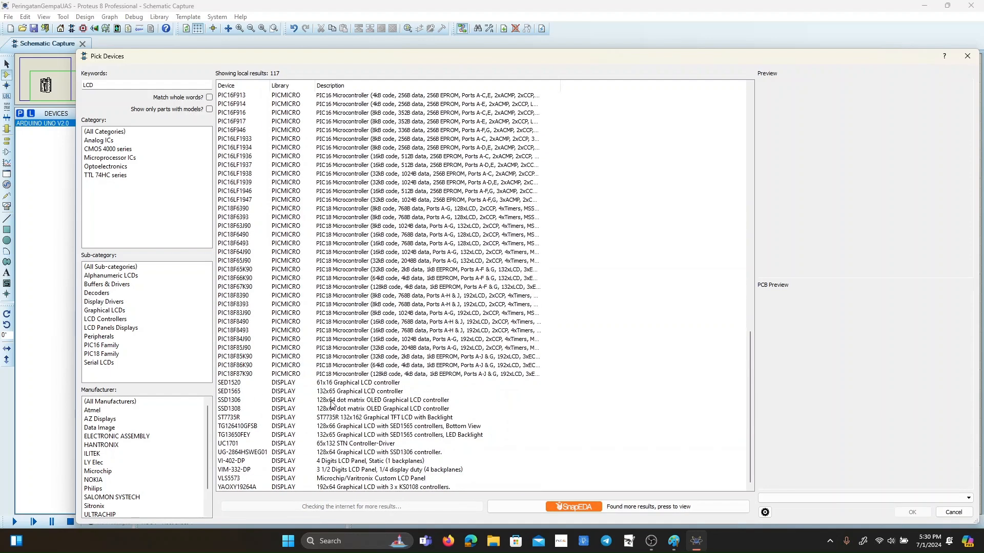
mouse_move(345, 431)
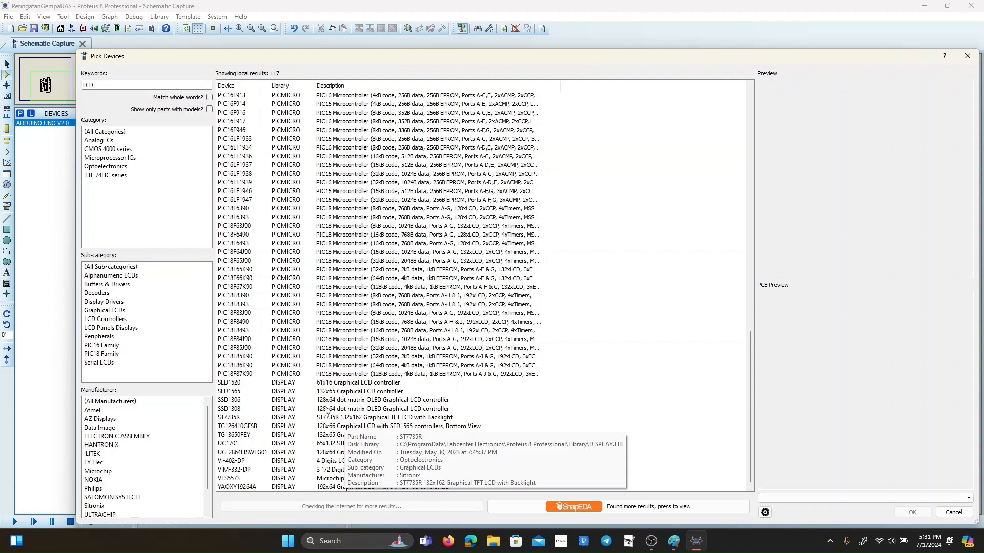
scroll(302, 313, up, 11)
scroll(302, 313, up, 5)
click(246, 105)
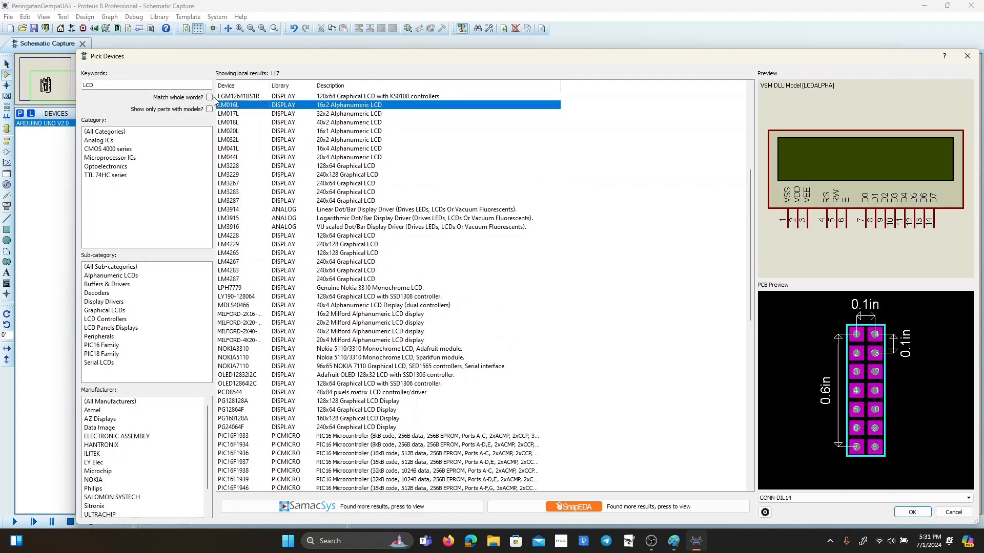
click(315, 114)
click(329, 105)
click(912, 513)
click(654, 168)
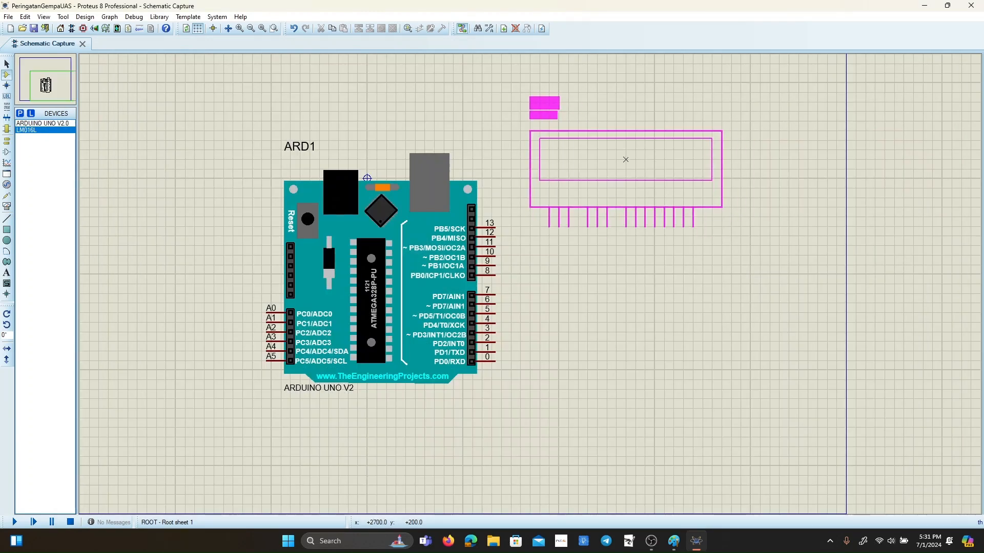
click(637, 125)
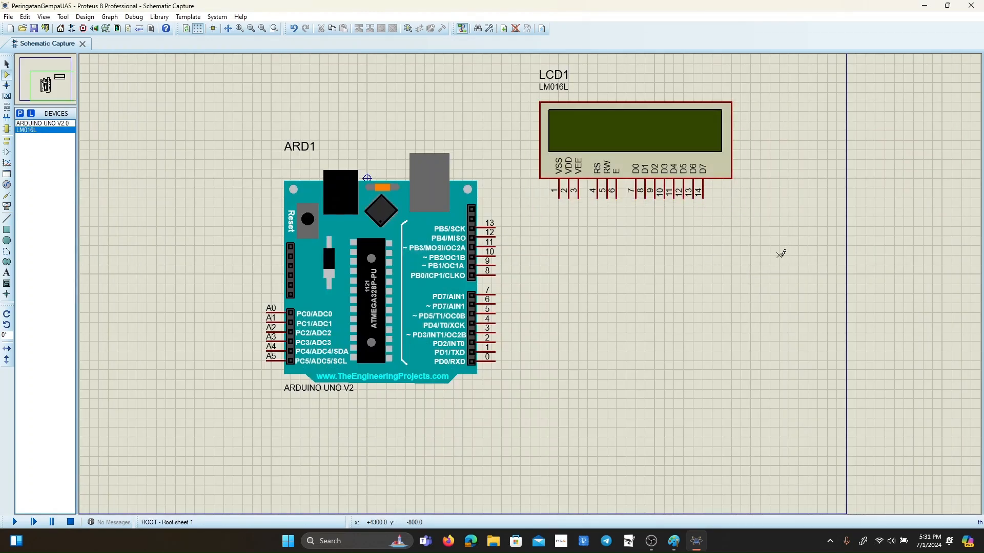
Wire Arduino pin 13 to the LCD's RS pin and Arduino pin 12 to its E pin.
click(7, 65)
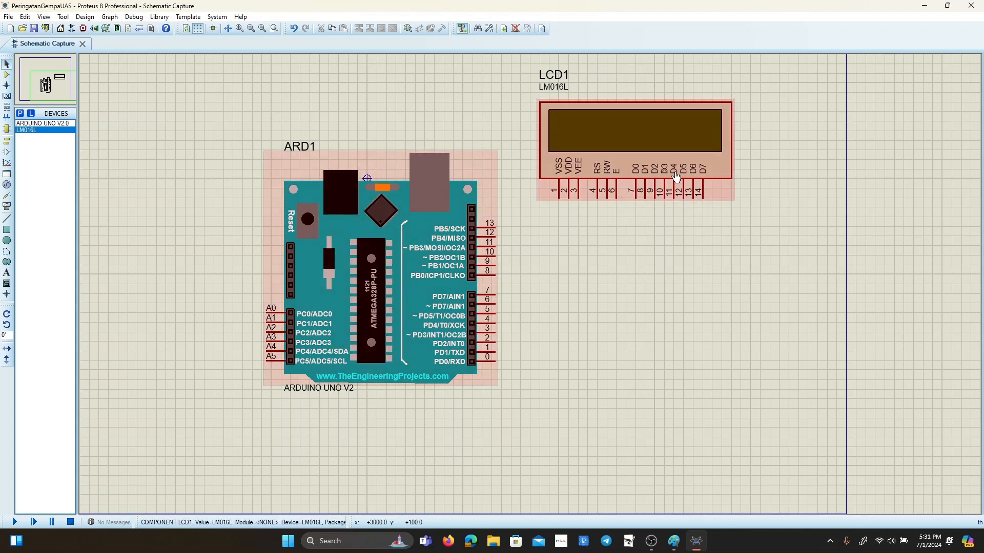
click(496, 229)
click(597, 197)
click(495, 237)
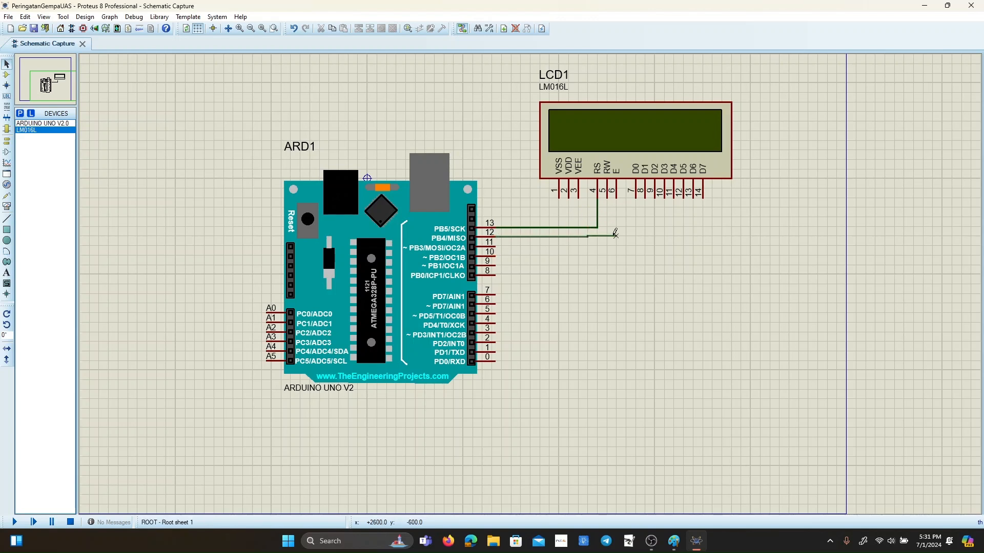
click(616, 197)
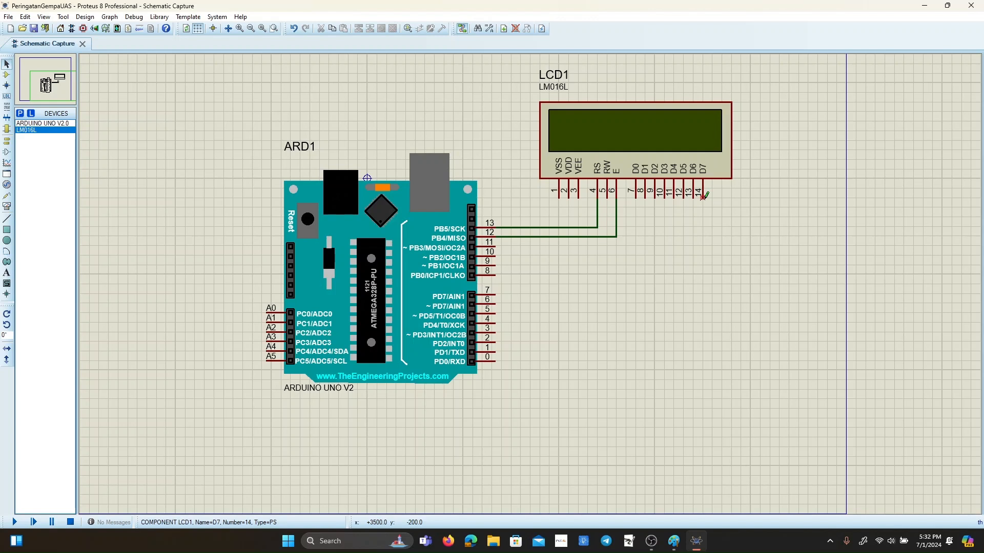
Wire the LCD's data pins D4, D5, D6 and D7 to Arduino pins 11, 10, 9 and 8 respectively.
click(673, 197)
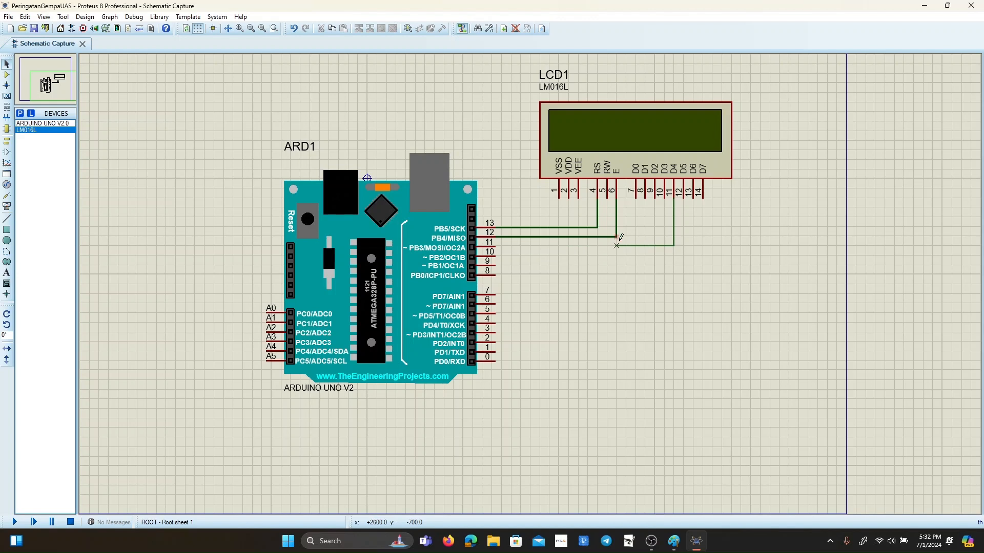
click(495, 246)
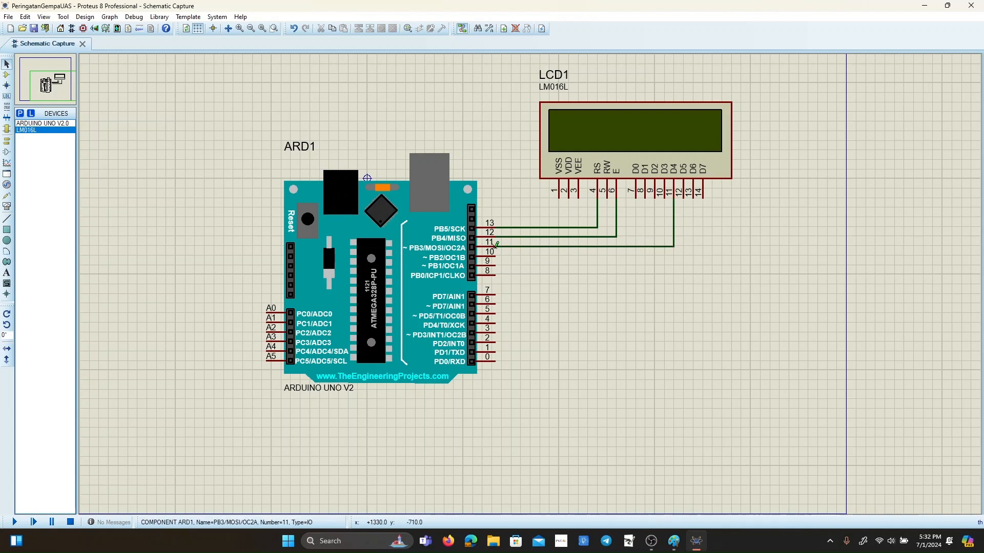
click(684, 197)
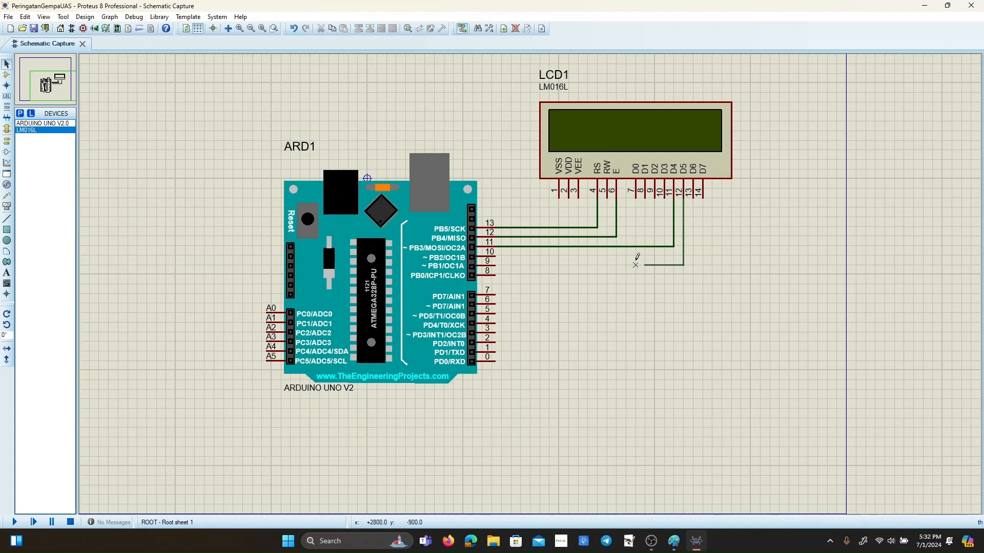
click(495, 256)
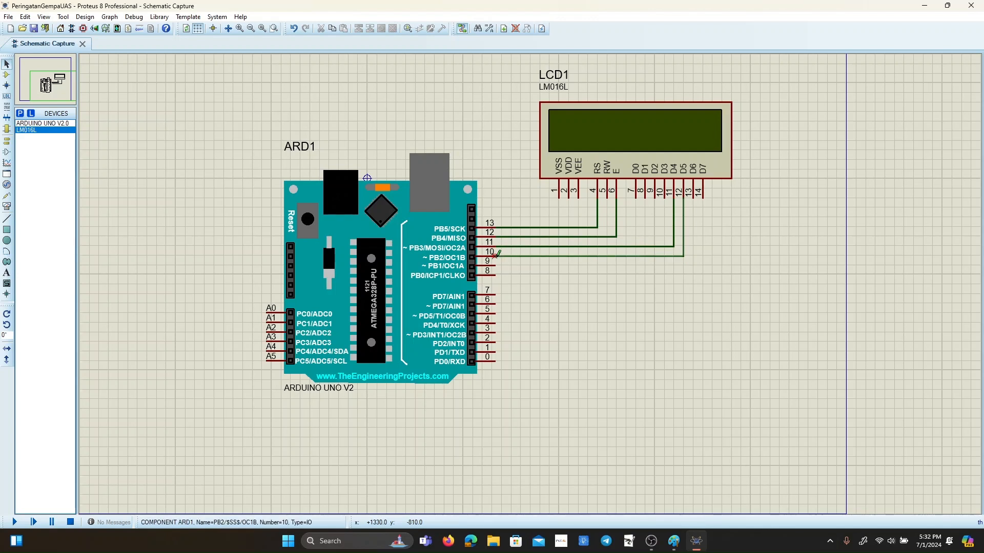
click(693, 197)
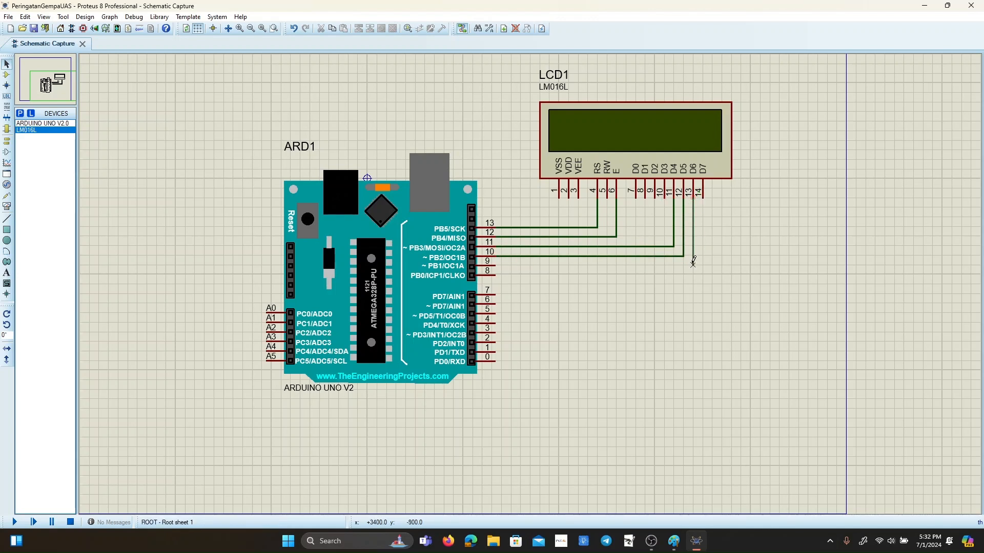
click(495, 265)
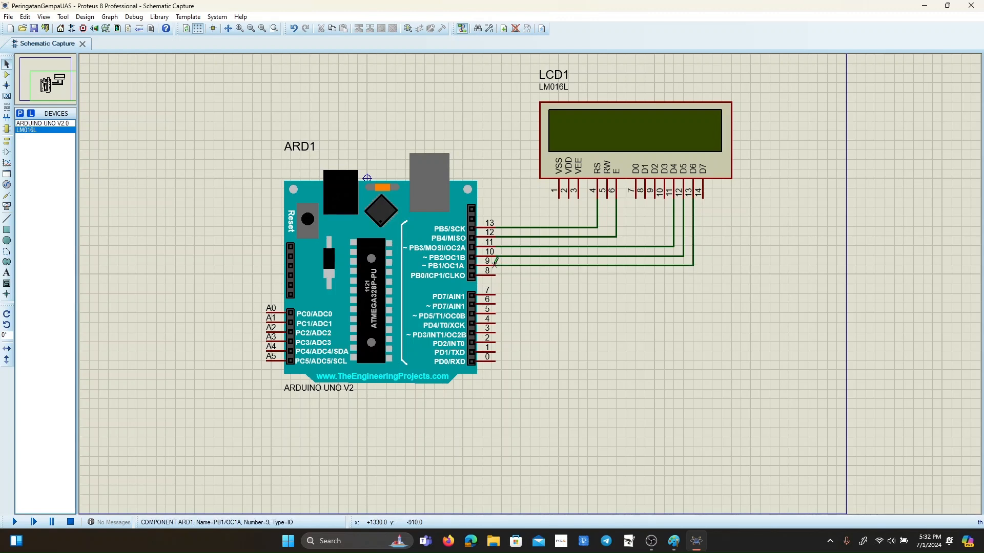
click(702, 198)
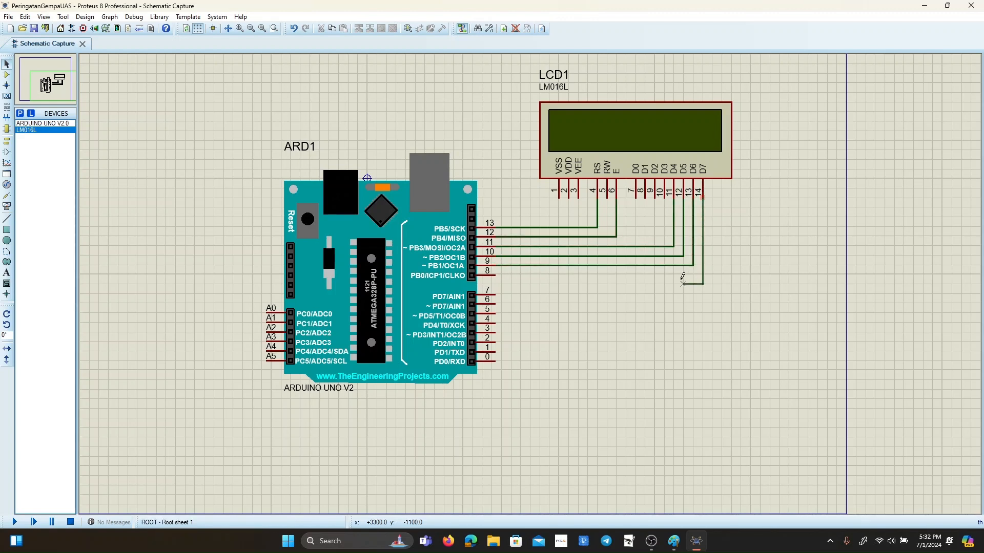
click(495, 275)
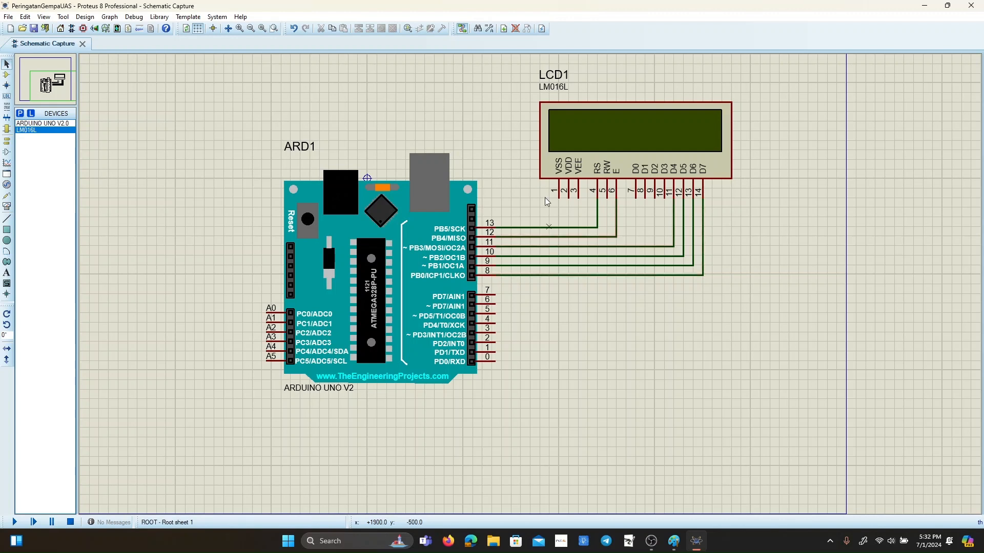
Move the wired LCD farther up the sheet to leave more room between it and the Arduino.
click(7, 142)
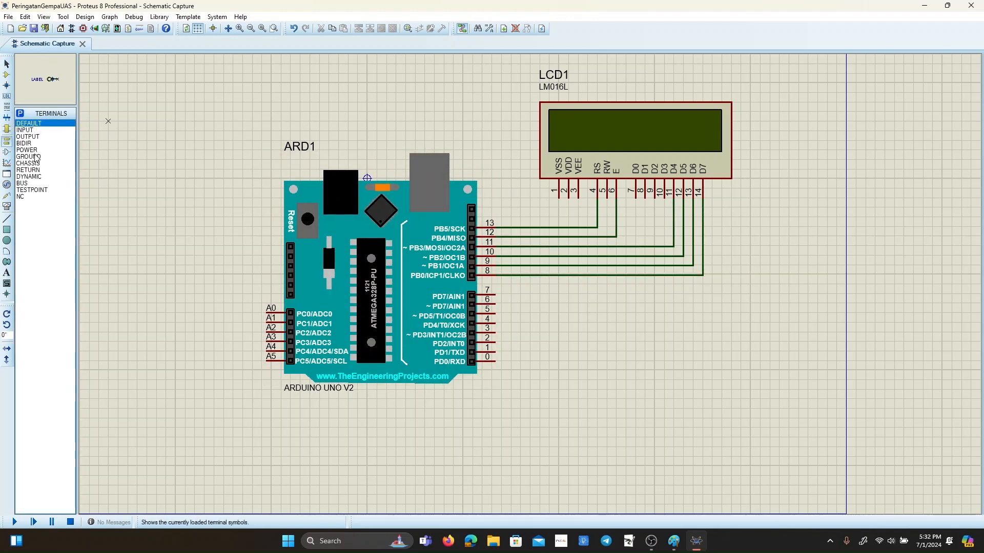
right_click(645, 114)
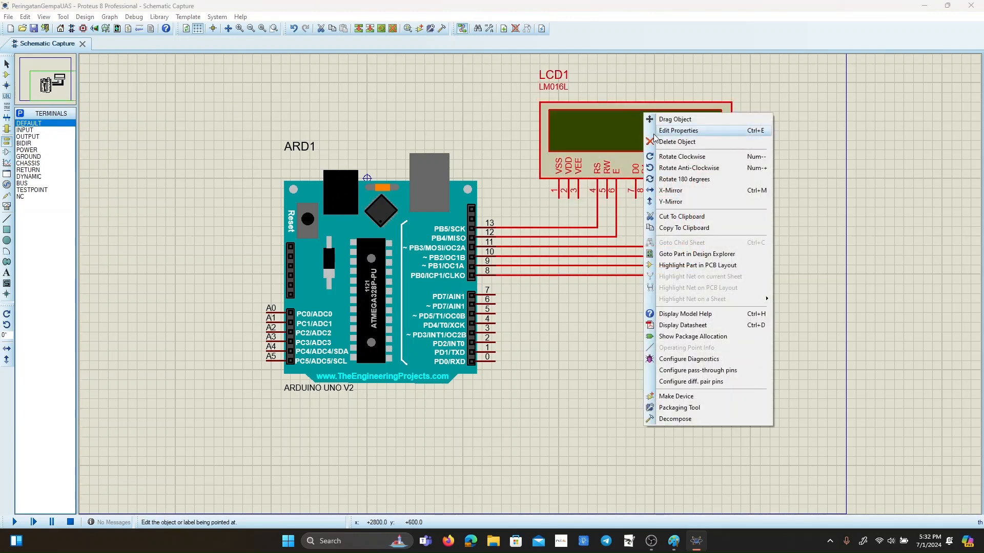
click(672, 119)
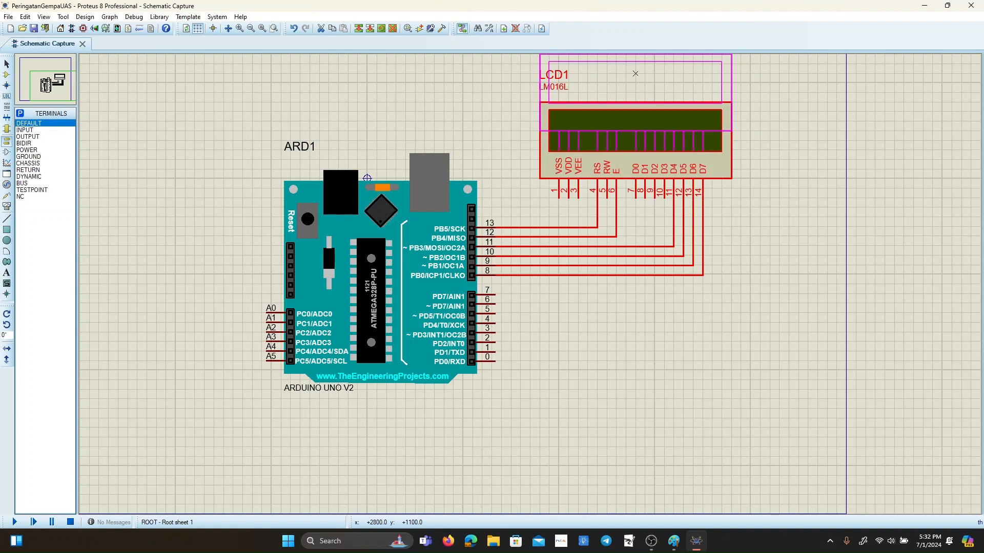
click(640, 76)
scroll(648, 164, up, 1)
scroll(528, 297, down, 2)
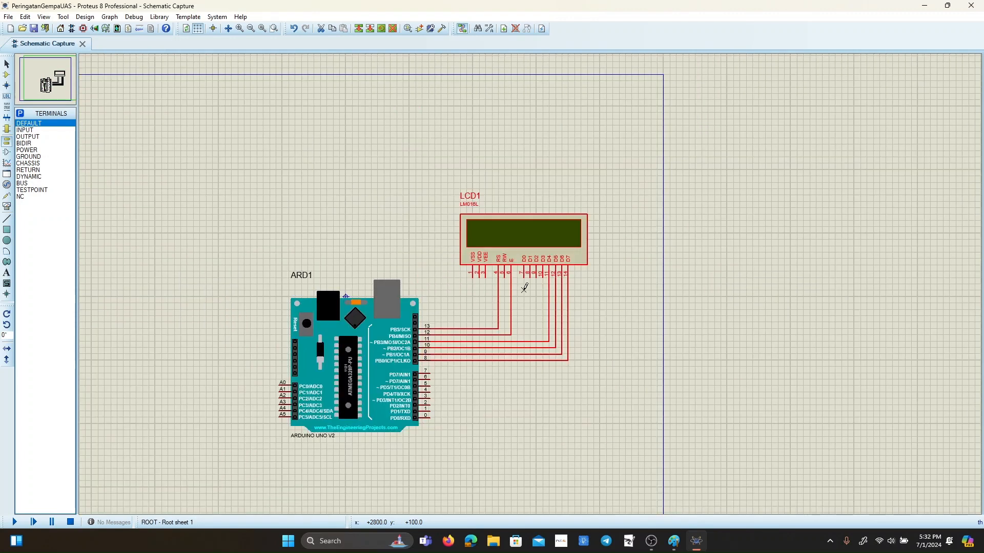
right_click(525, 250)
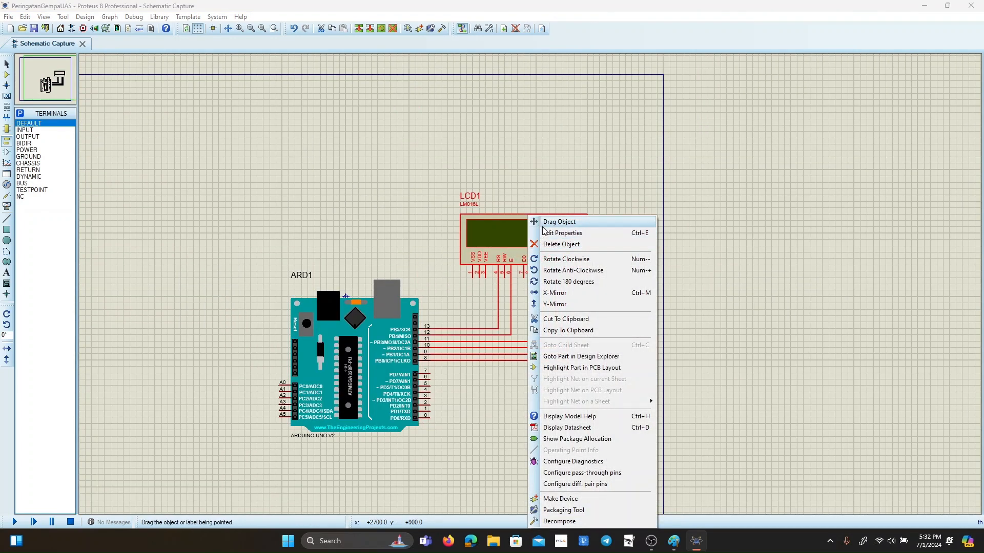
click(546, 221)
click(517, 196)
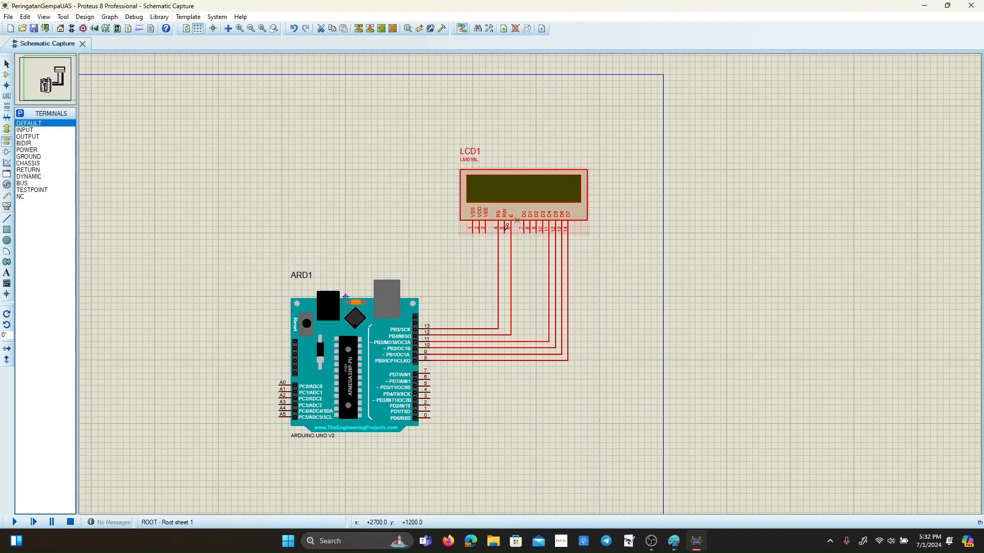
scroll(473, 257, up, 1)
scroll(529, 284, down, 1)
scroll(531, 282, up, 1)
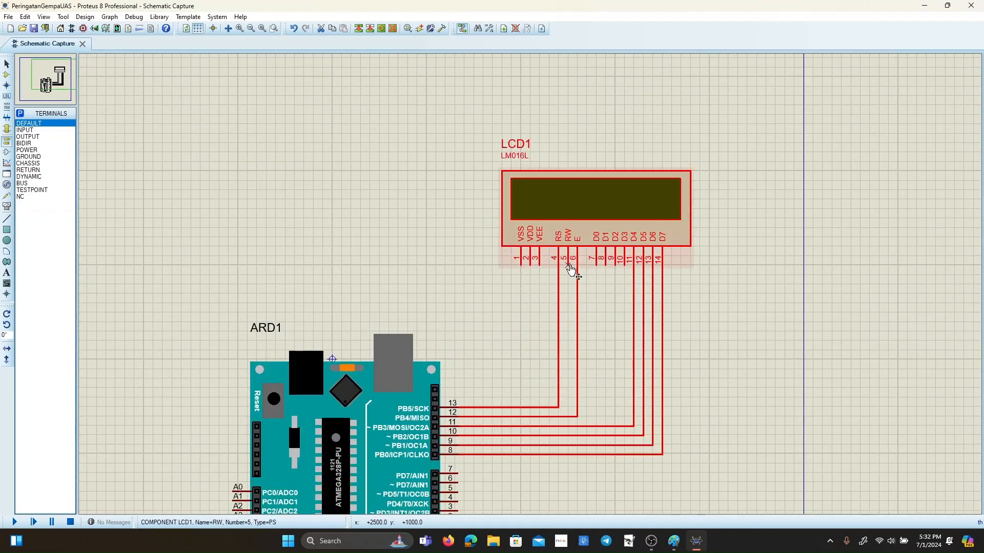
Place a POWER terminal to the left of the LCD and wire it to the VDD pin.
click(35, 152)
click(464, 246)
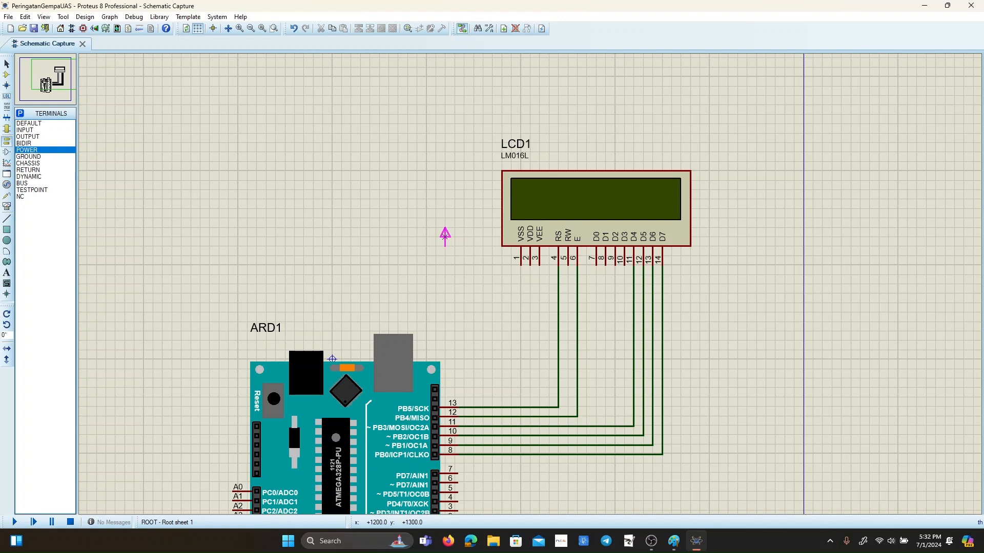
click(464, 246)
key(Escape)
click(464, 246)
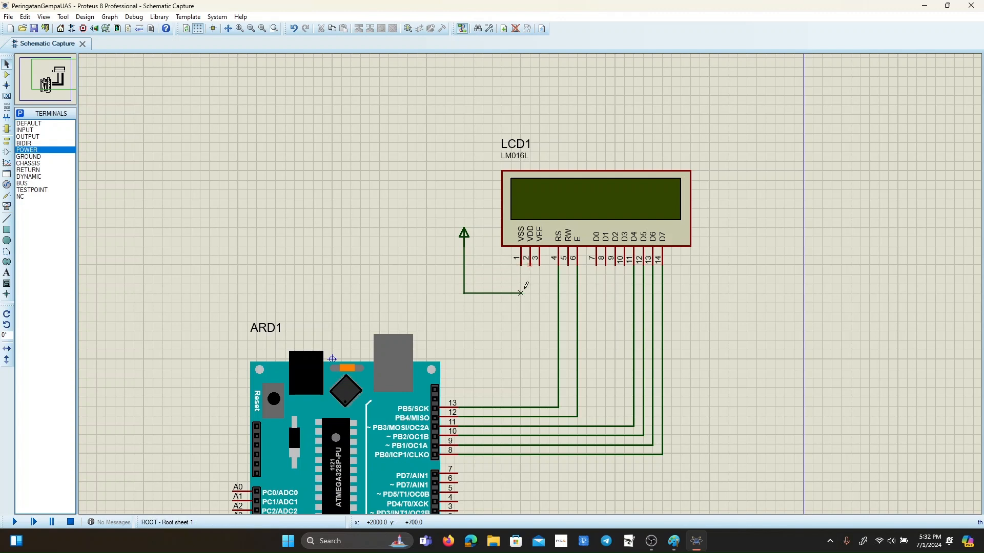
click(530, 264)
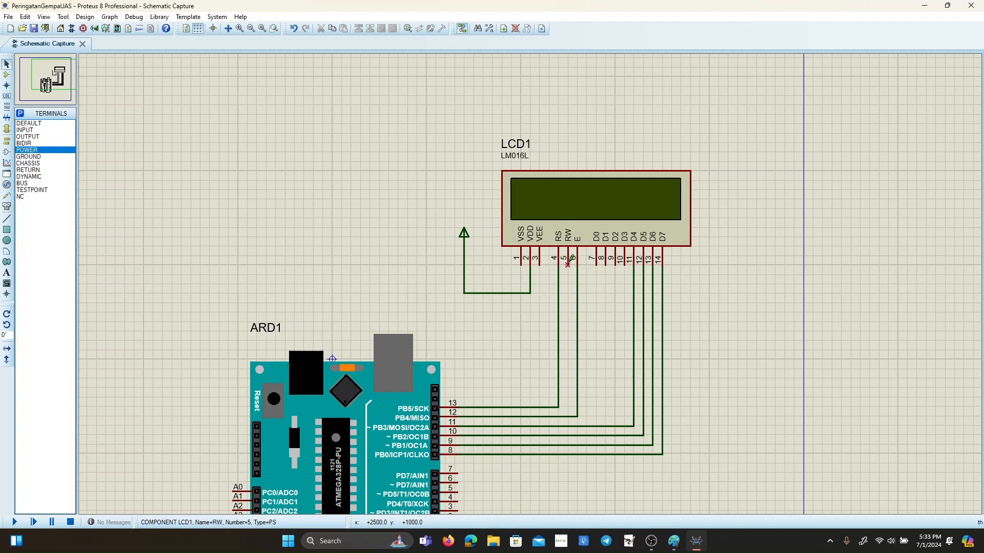
Join the LCD's VSS, VEE and RW pins with a common wire below the display.
click(520, 264)
click(521, 311)
click(539, 264)
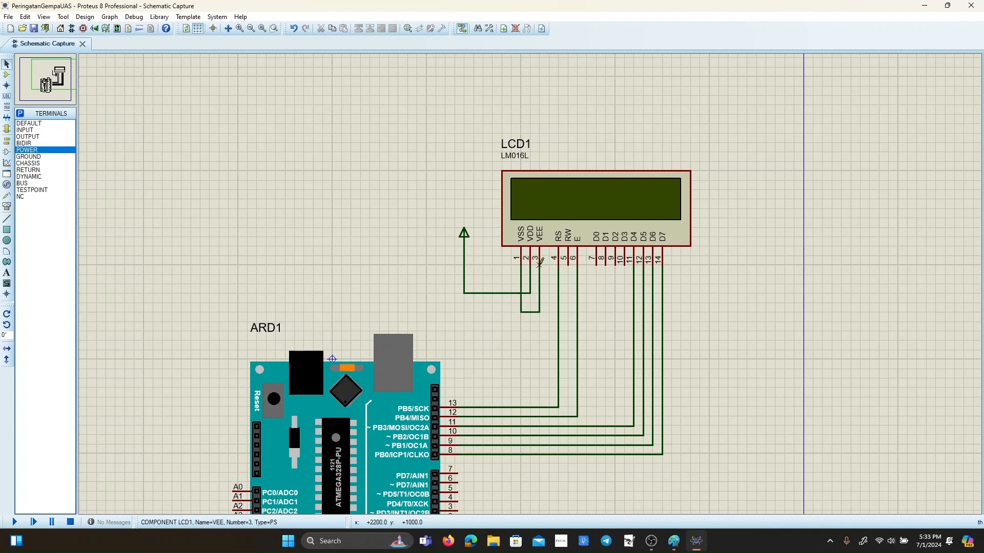
click(568, 264)
click(539, 312)
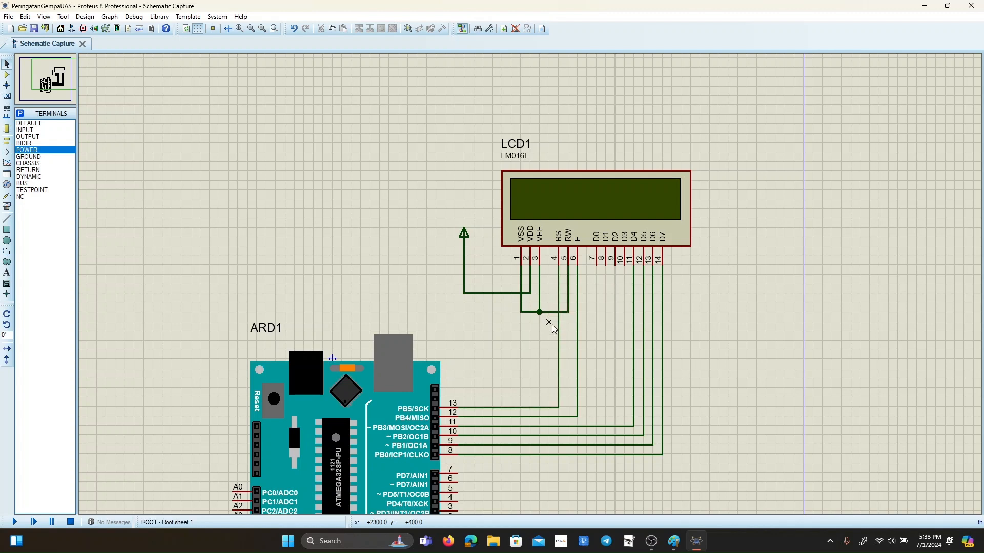
Place a GROUND terminal below and left of the LCD and connect it to the common VSS, VEE and RW wire.
click(41, 156)
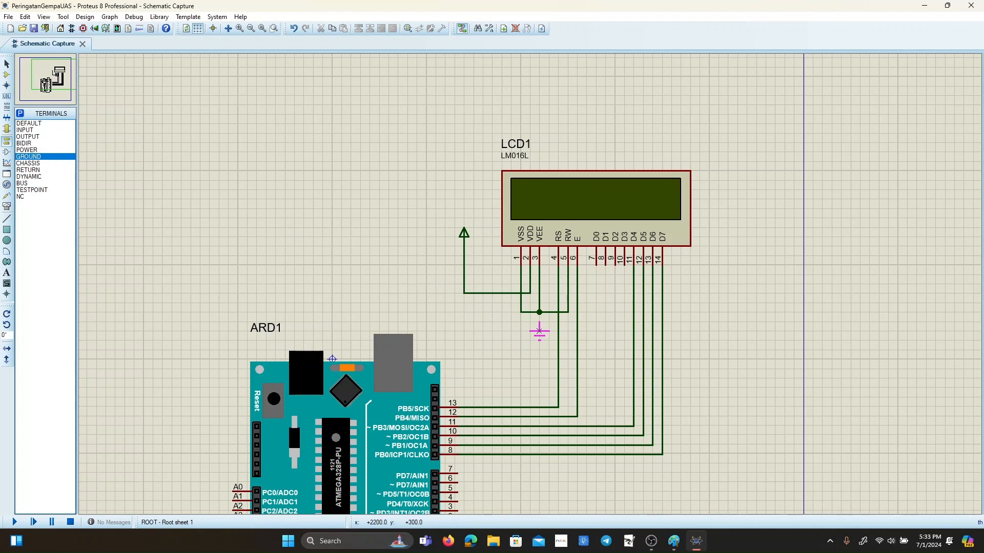
click(492, 331)
click(6, 64)
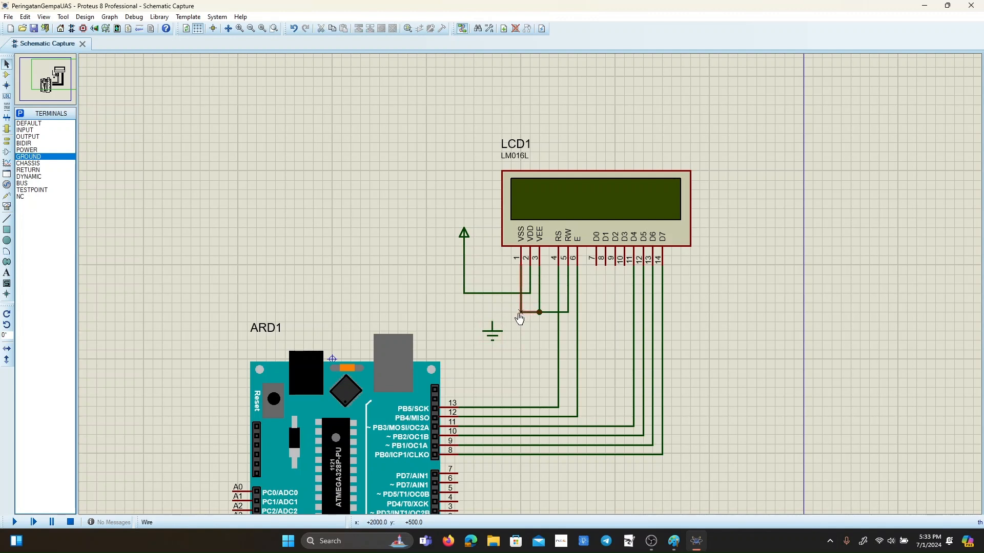
click(492, 323)
click(520, 312)
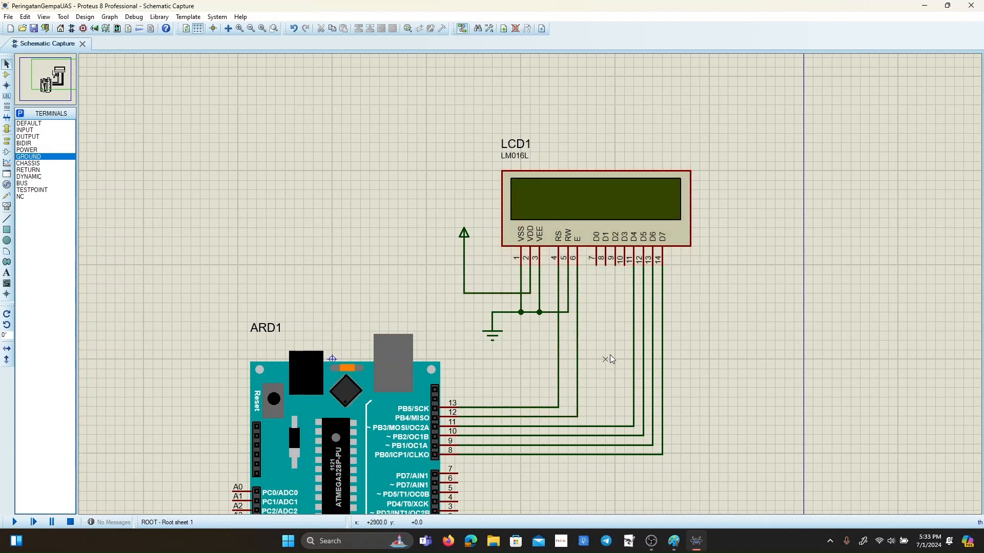
Check the hand-drawn circuit in Paint against the Arduino and LCD wiring in the Proteus schematic.
key(alt+Tab)
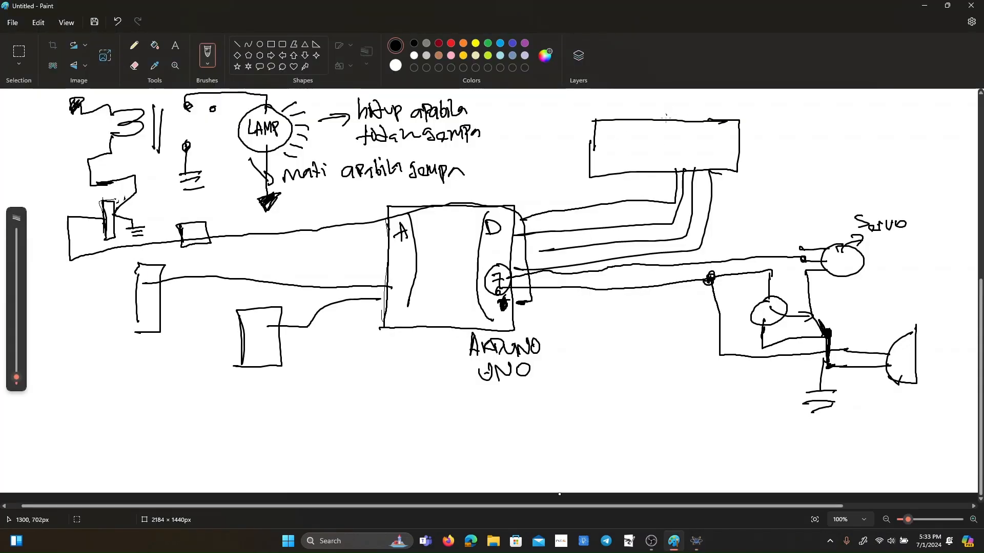
key(alt+Tab)
scroll(520, 300, up, 1)
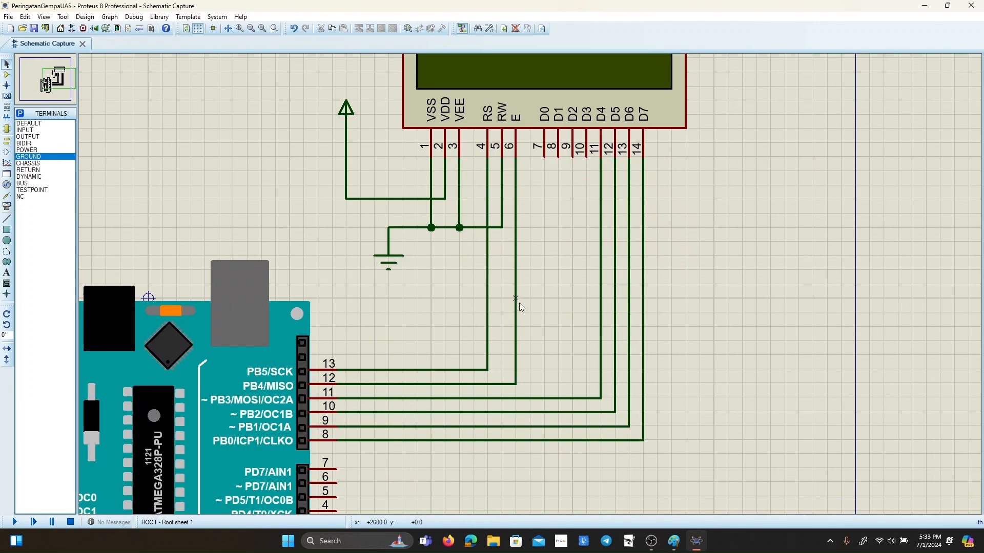
scroll(520, 297, down, 1)
scroll(529, 284, up, 1)
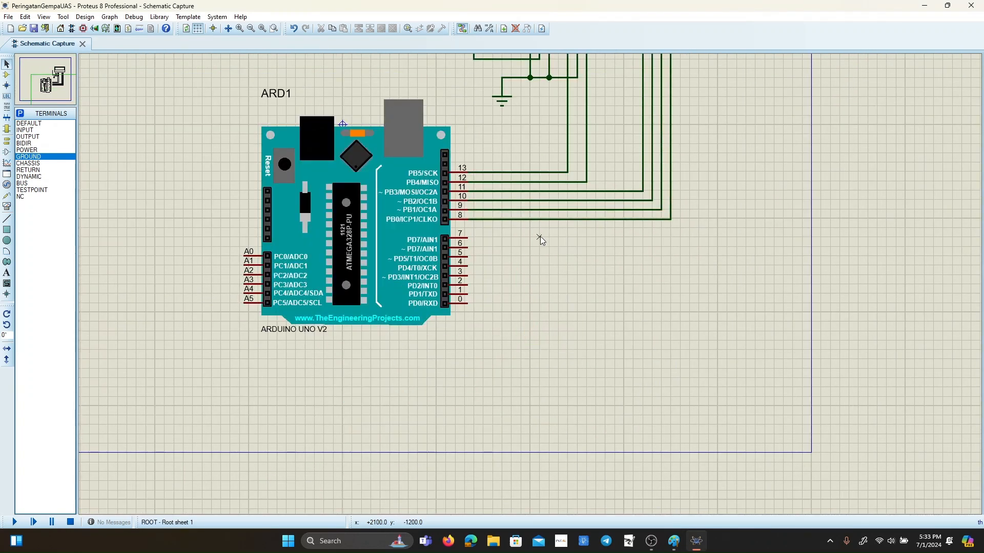
scroll(541, 236, down, 1)
scroll(543, 228, up, 1)
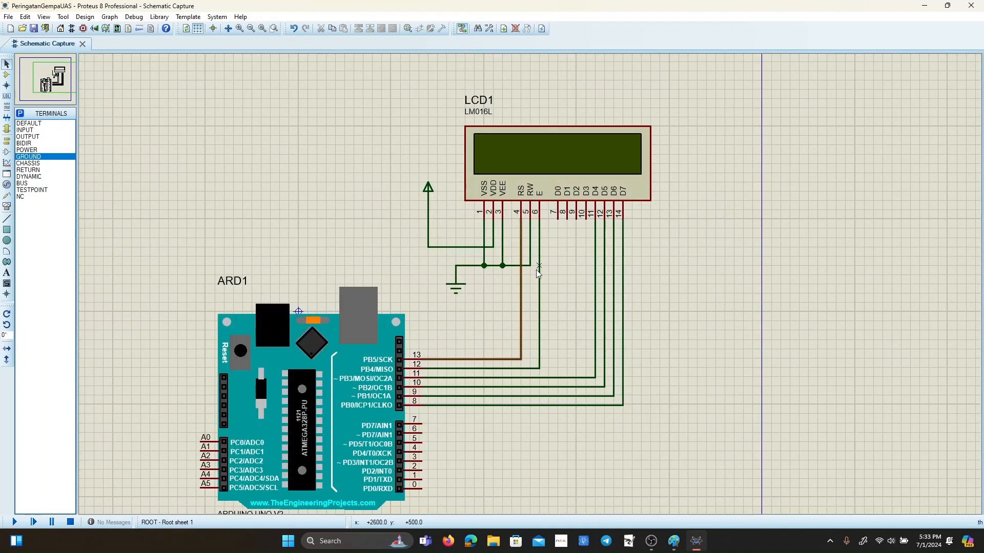
Place a text label reading "Monitor Peringatan" above the LCD, beside its LCD1 reference.
right_click(527, 101)
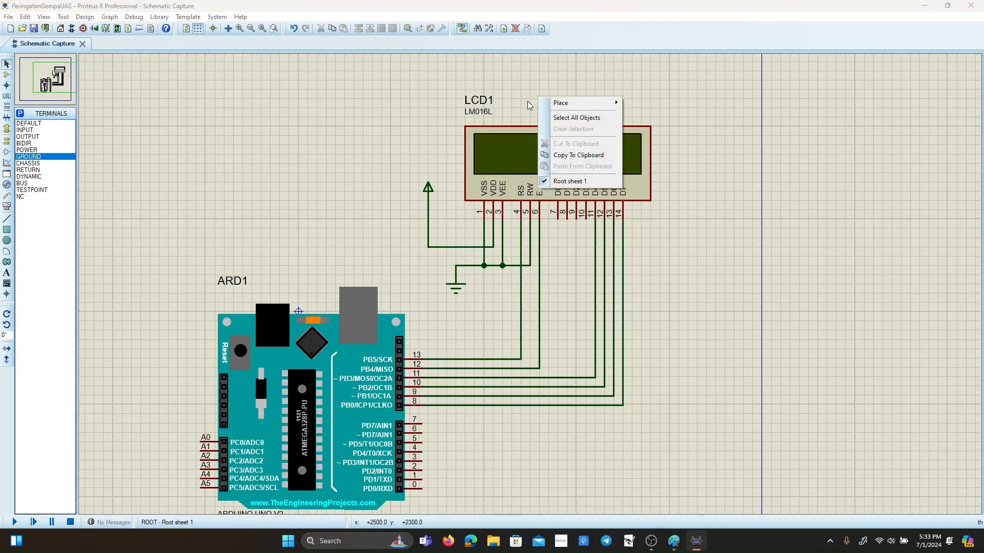
mouse_move(561, 103)
click(680, 308)
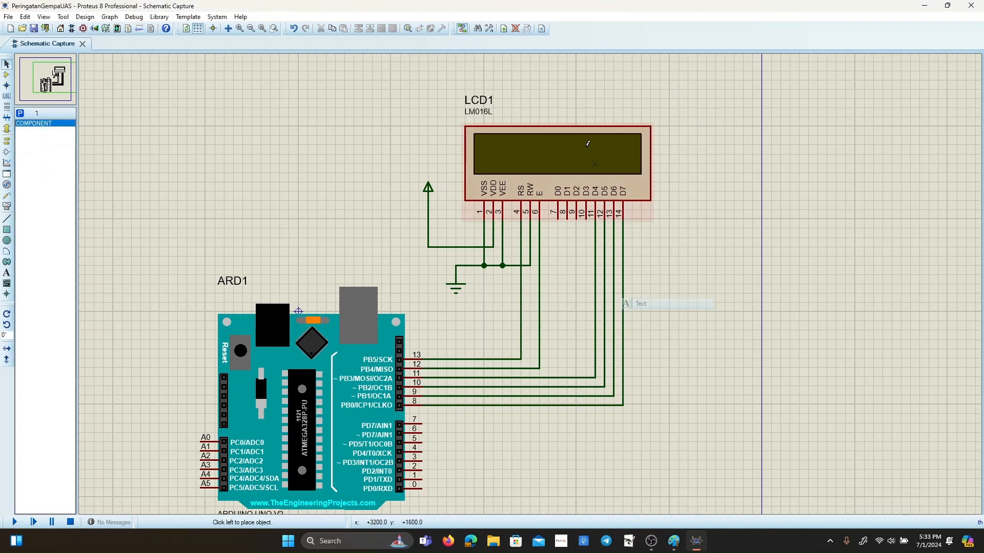
click(521, 99)
text(Monitor Peringatan)
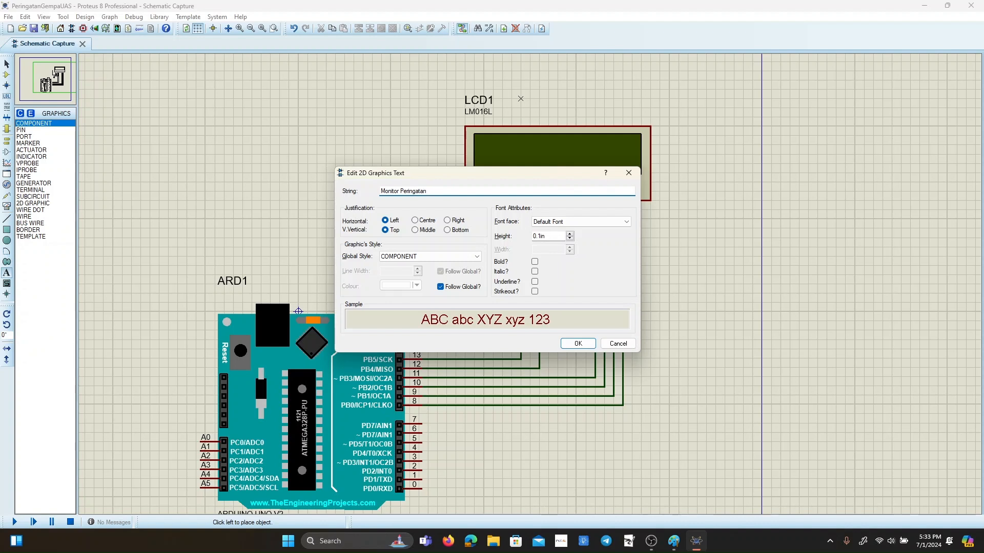
click(578, 344)
Set the text height of the "Monitor Peringatan" label to 0.14 in.
right_click(578, 103)
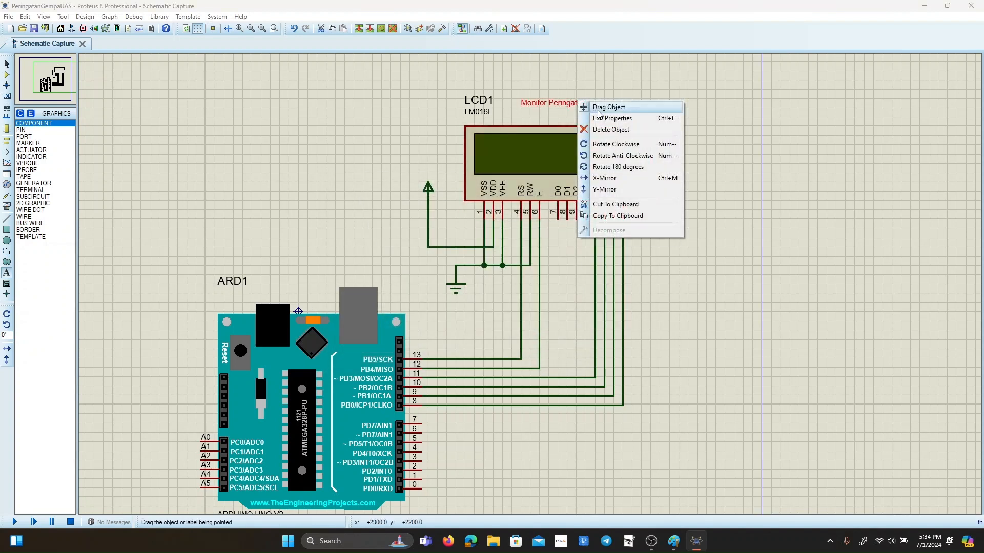
click(606, 121)
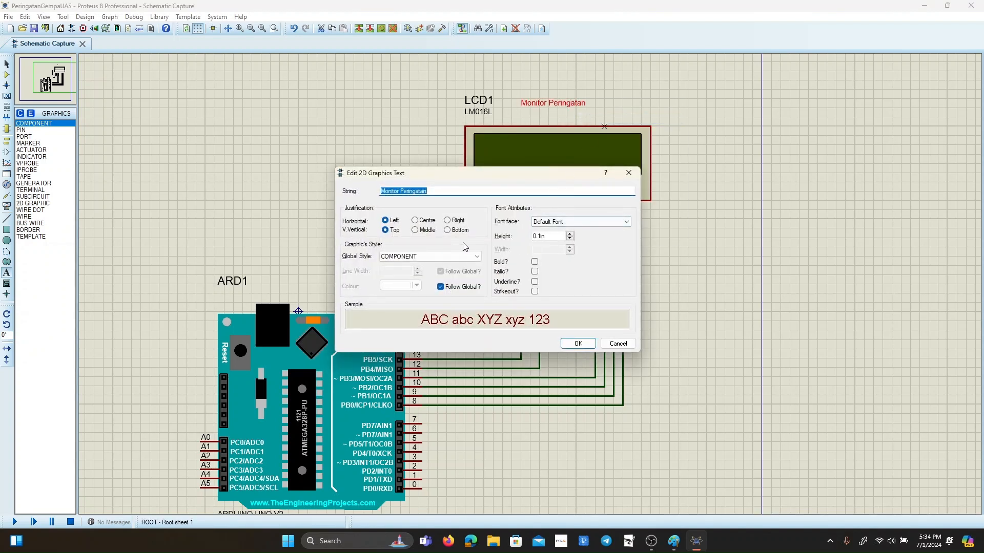
click(569, 234)
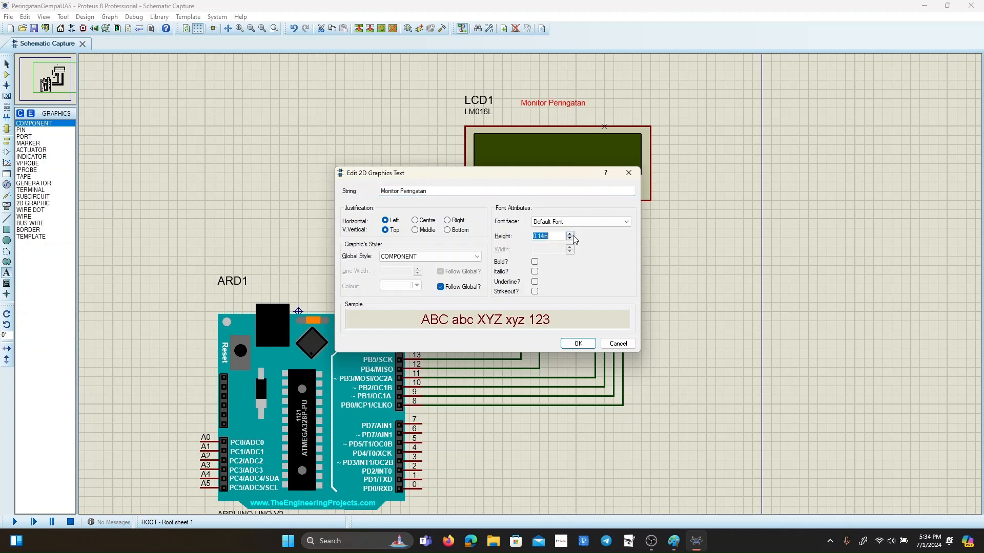
click(577, 344)
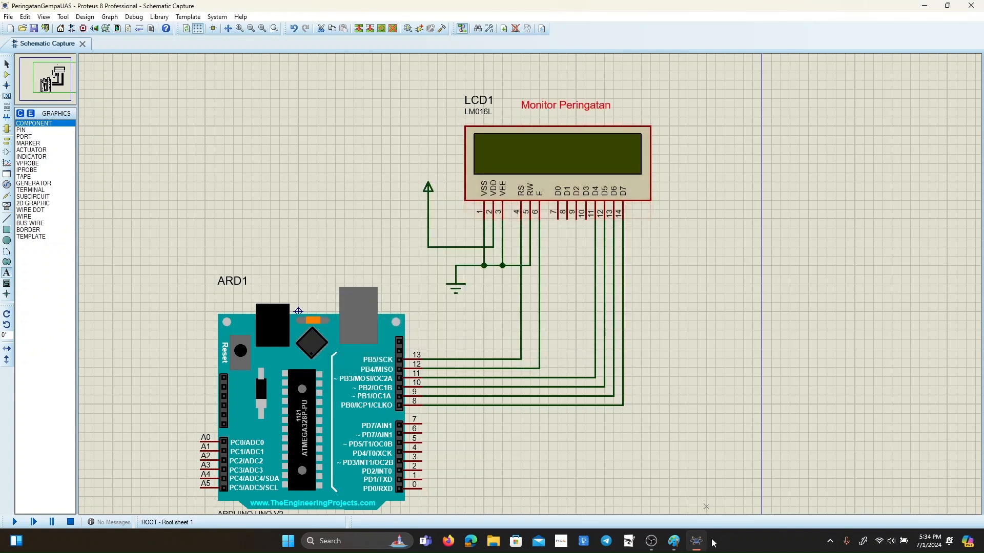
click(657, 486)
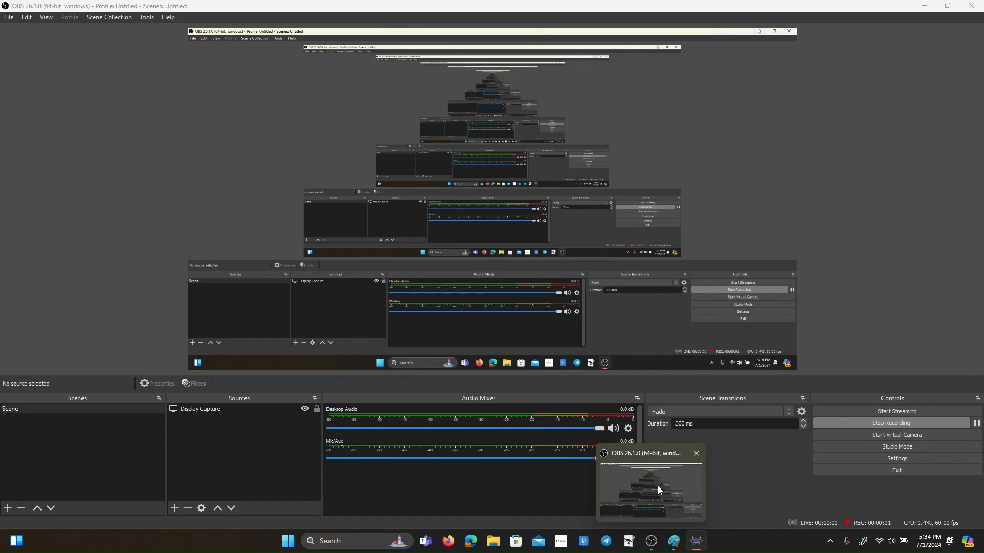
key(alt+Tab)
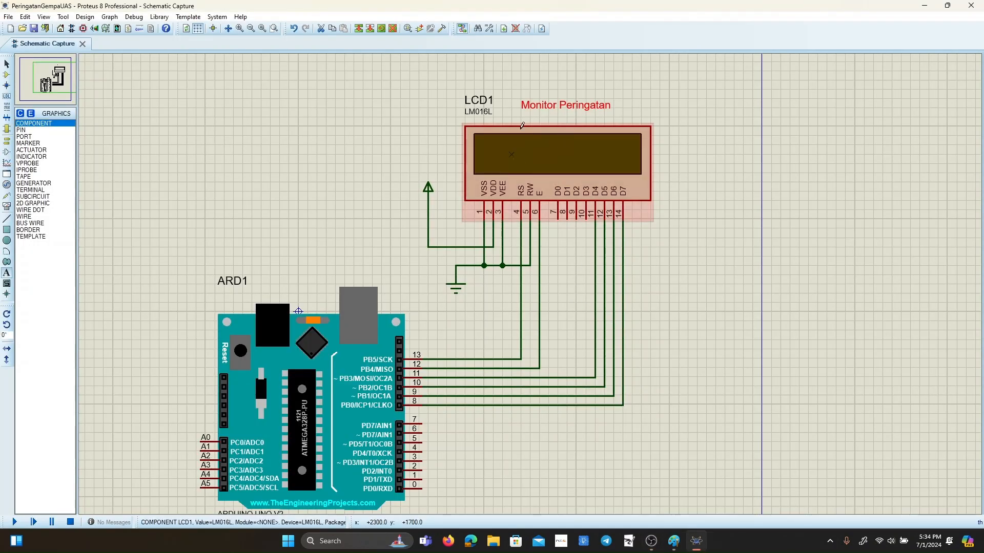
scroll(548, 282, down, 1)
scroll(500, 358, up, 1)
scroll(531, 292, down, 1)
scroll(546, 325, up, 1)
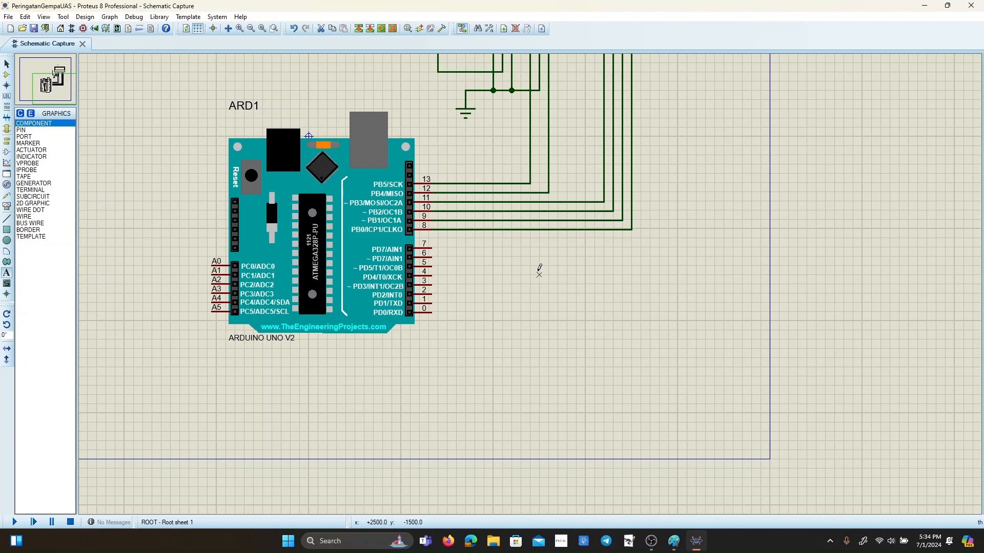
Search the device library for LED and add LED-YELLOW to the project's devices.
click(7, 64)
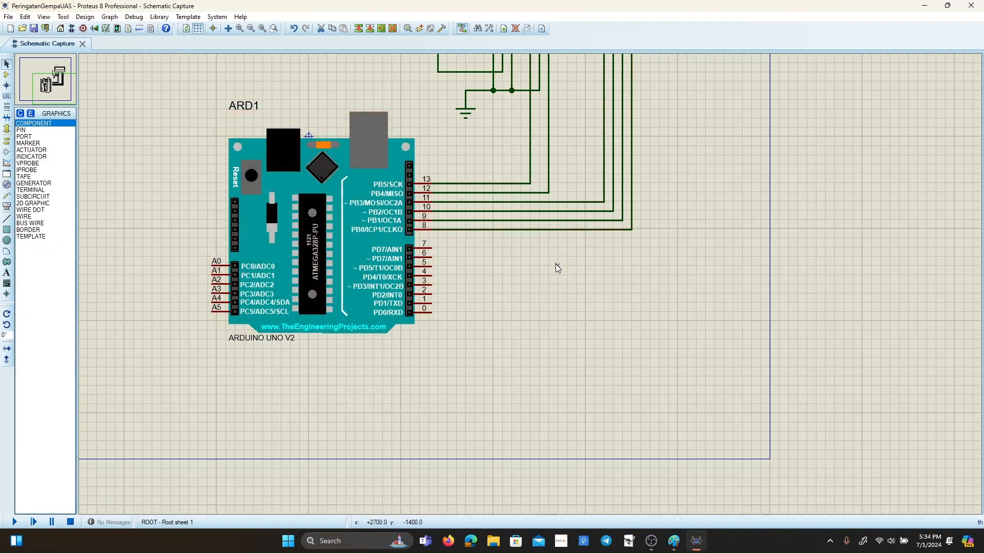
click(7, 75)
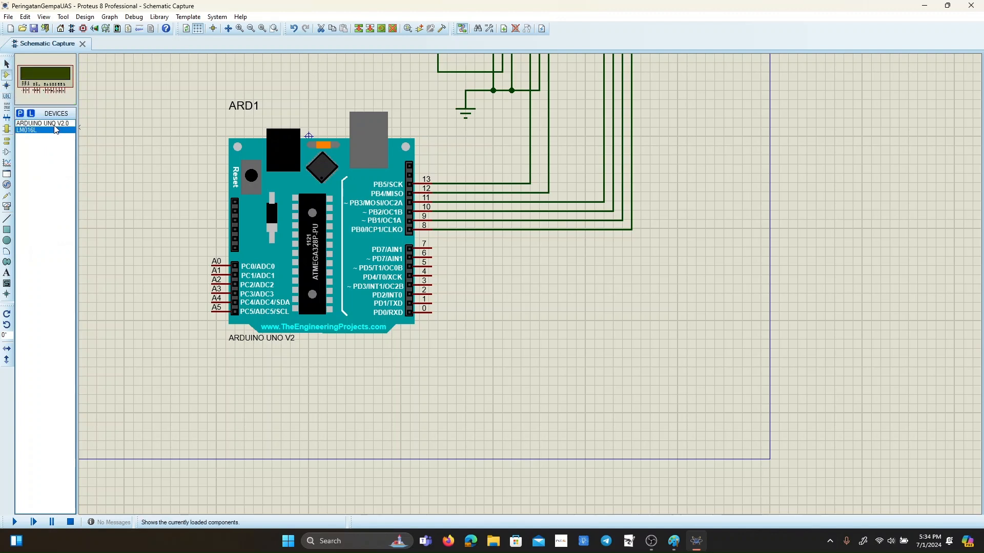
click(20, 113)
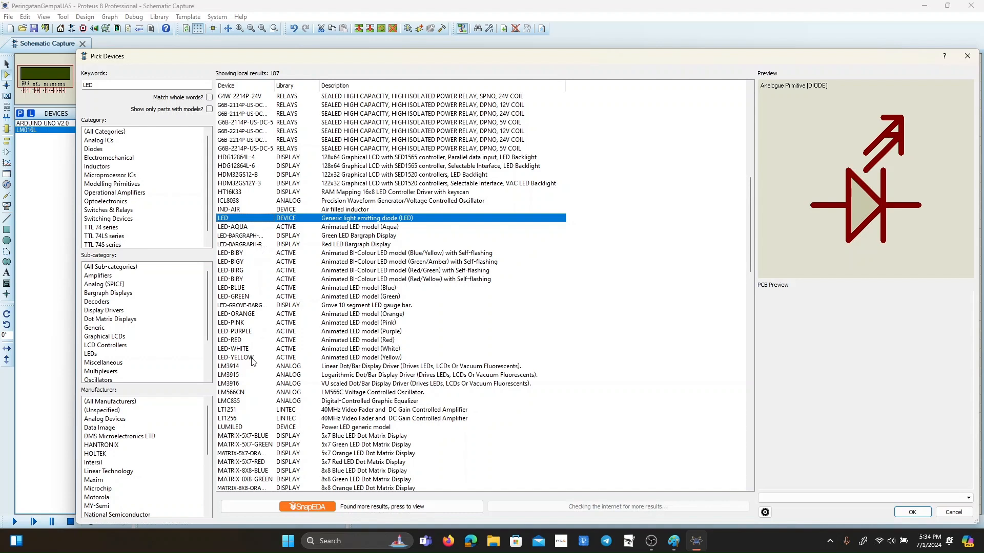
click(279, 358)
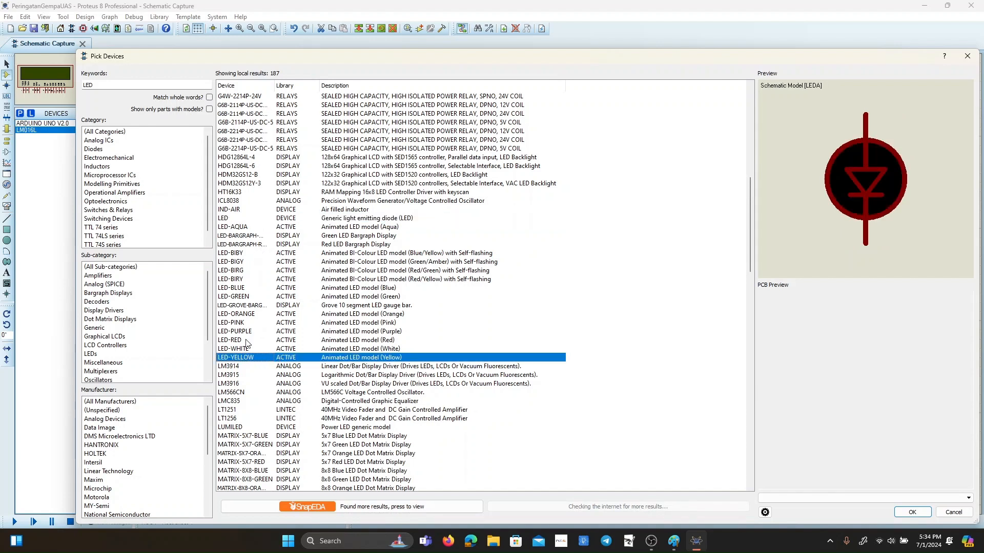
click(246, 340)
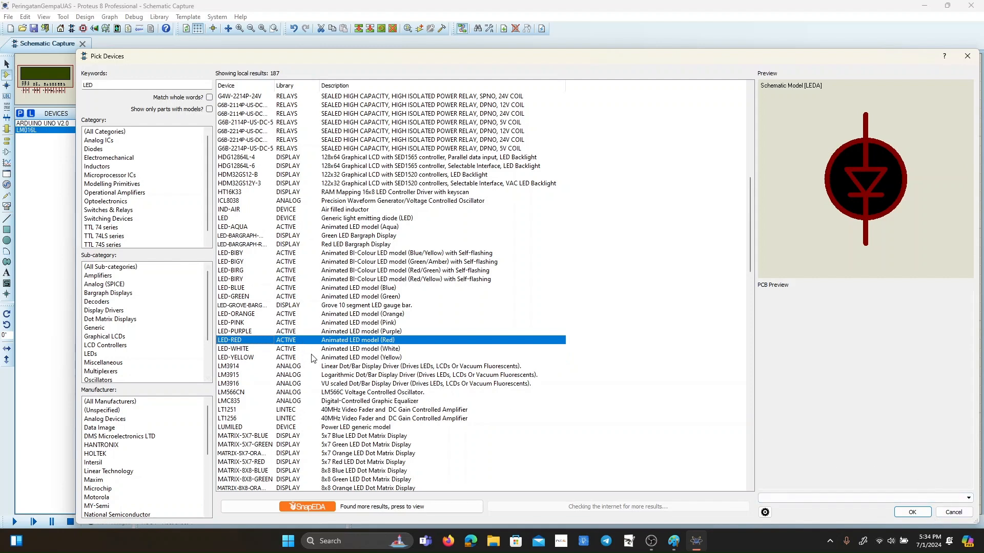
click(280, 358)
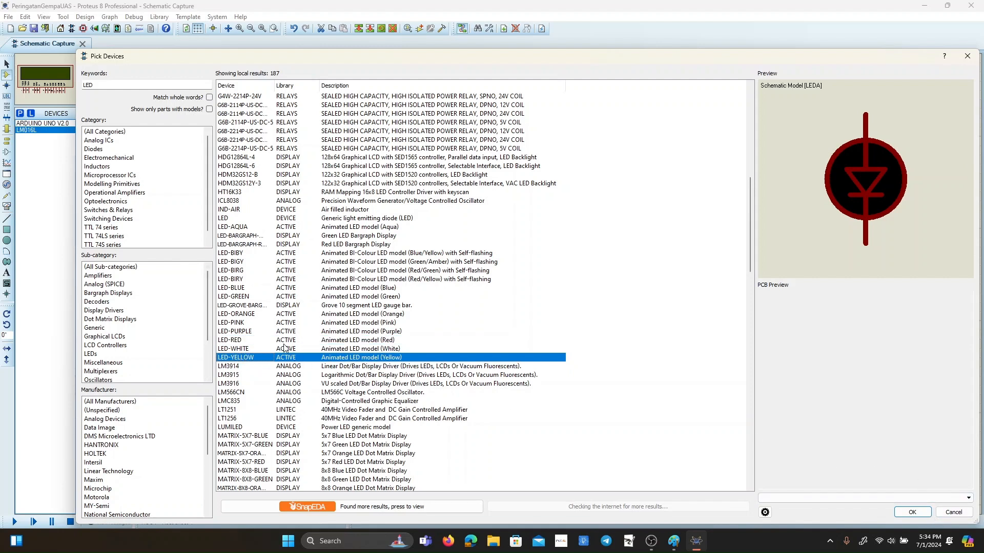
click(913, 513)
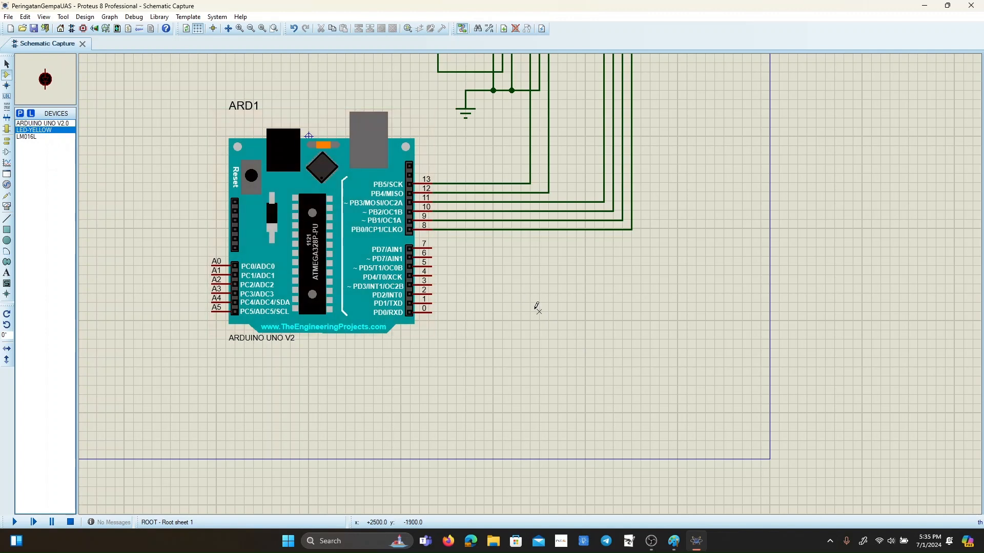
Place the yellow LED to the right of the Arduino's lower digital pins and rotate it to point horizontally to the right.
click(567, 303)
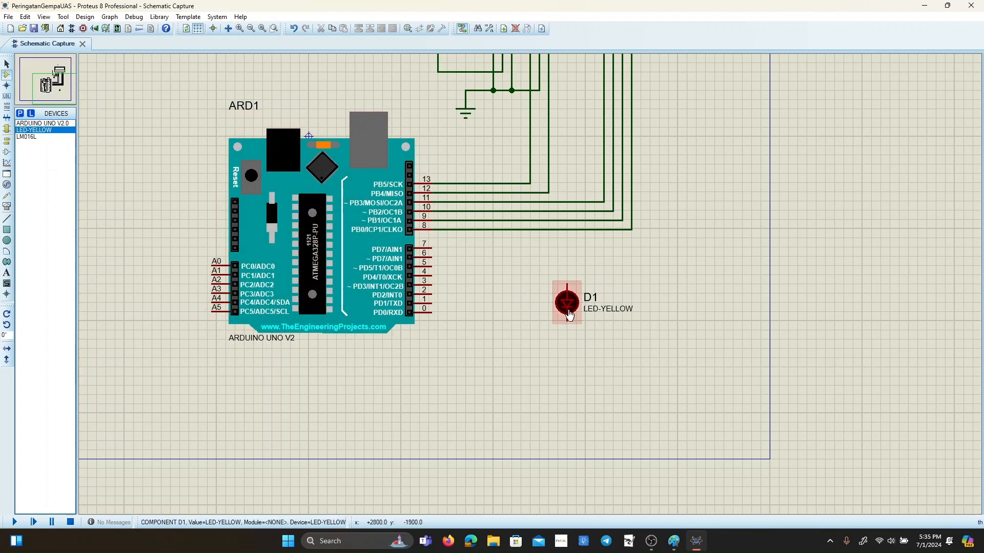
right_click(568, 314)
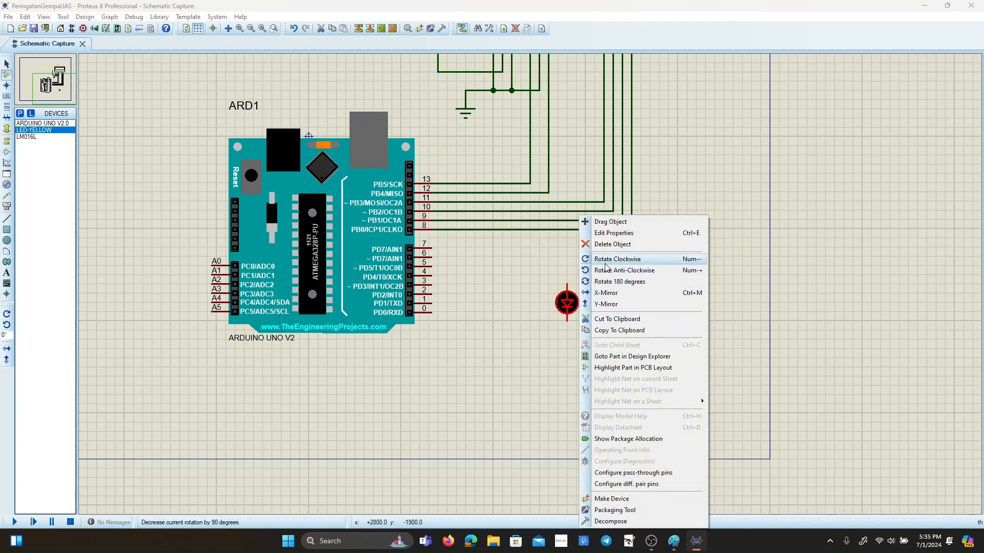
click(605, 259)
right_click(585, 303)
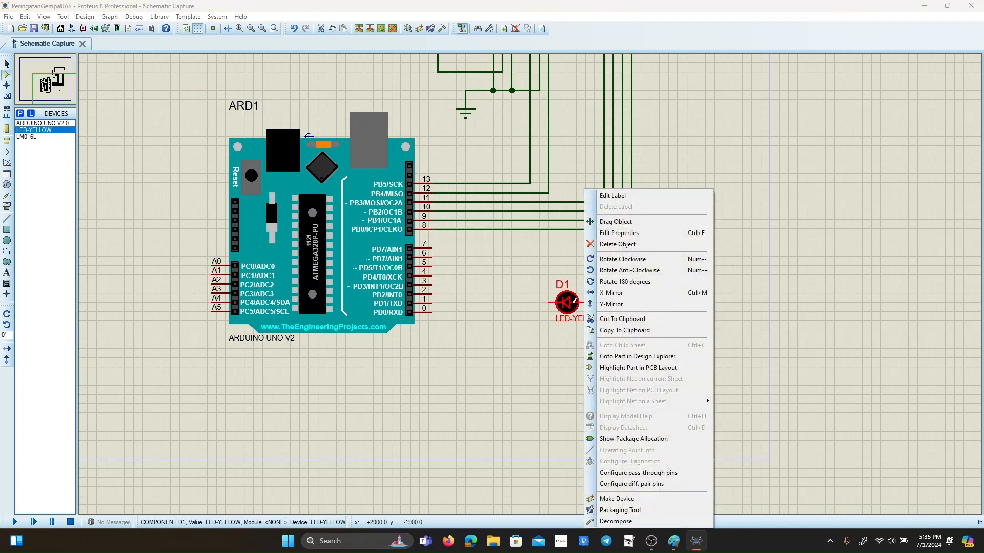
click(615, 259)
right_click(575, 305)
click(615, 259)
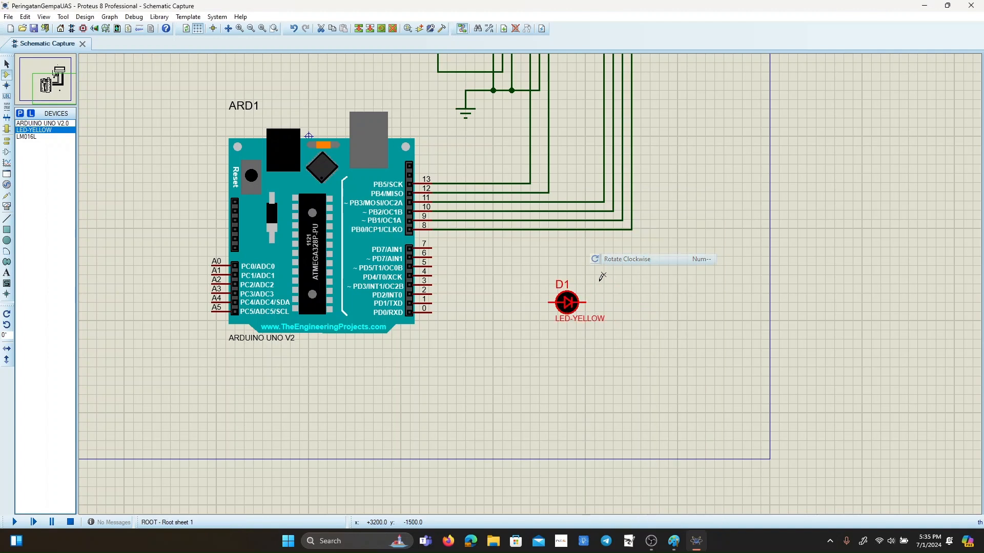
Move the yellow LED down and slightly right, to below the level of the Arduino.
right_click(576, 307)
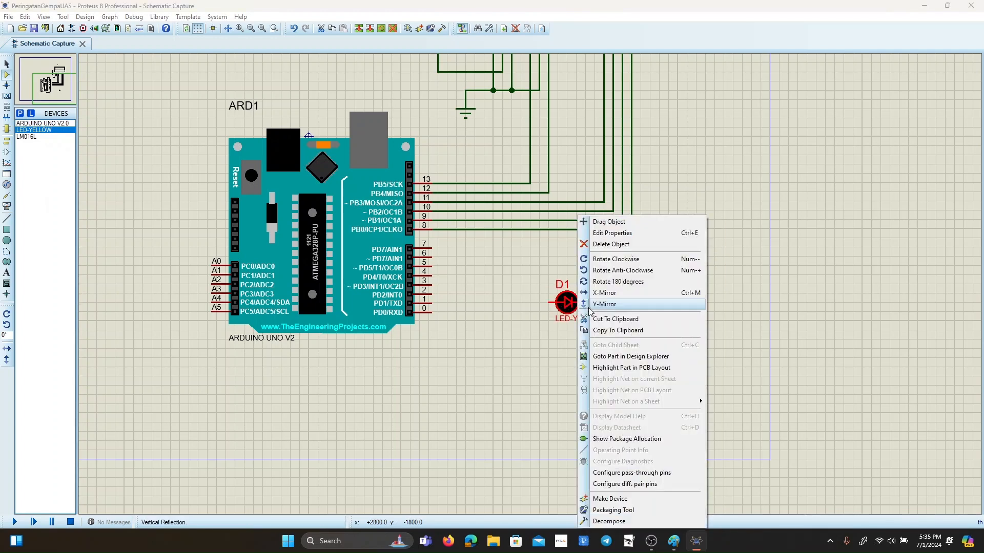
click(609, 222)
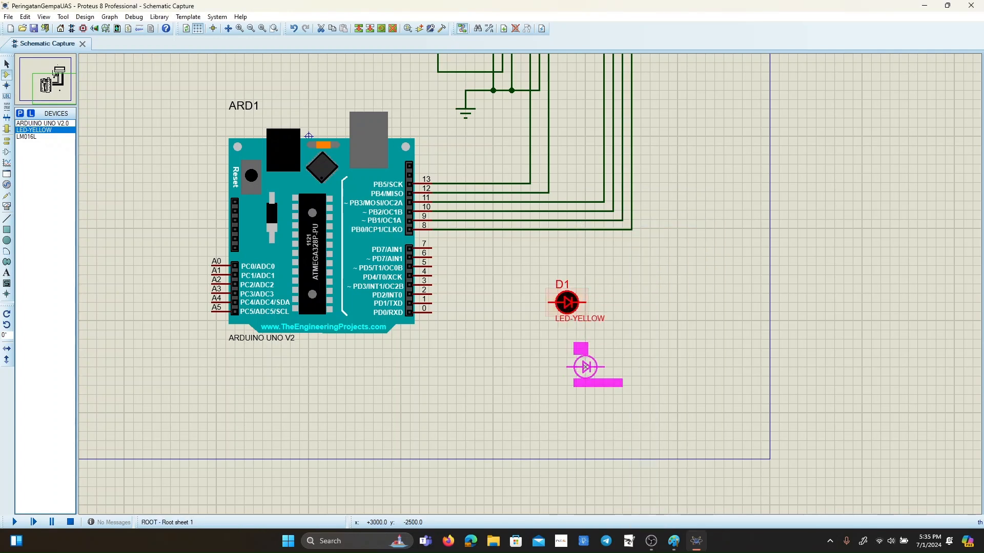
click(586, 367)
Find MOTOR-PWMSERVO in the device library with the keyword servo and place it above and right of the yellow LED.
click(20, 114)
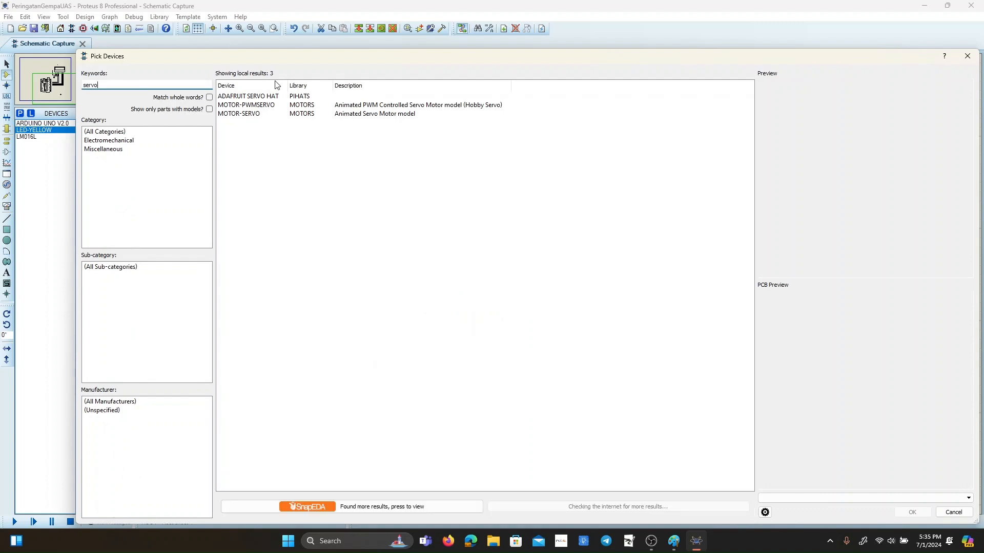
click(286, 106)
click(332, 115)
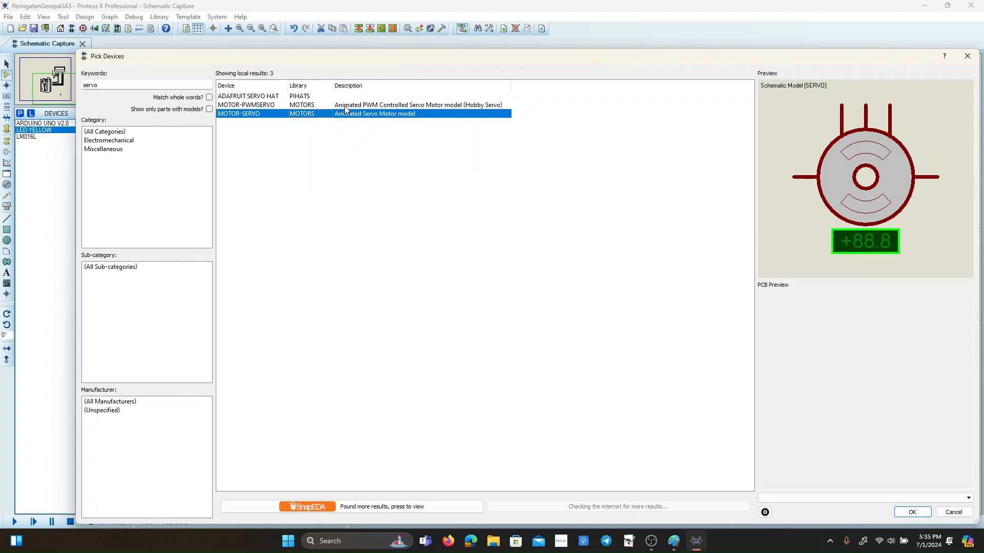
click(346, 106)
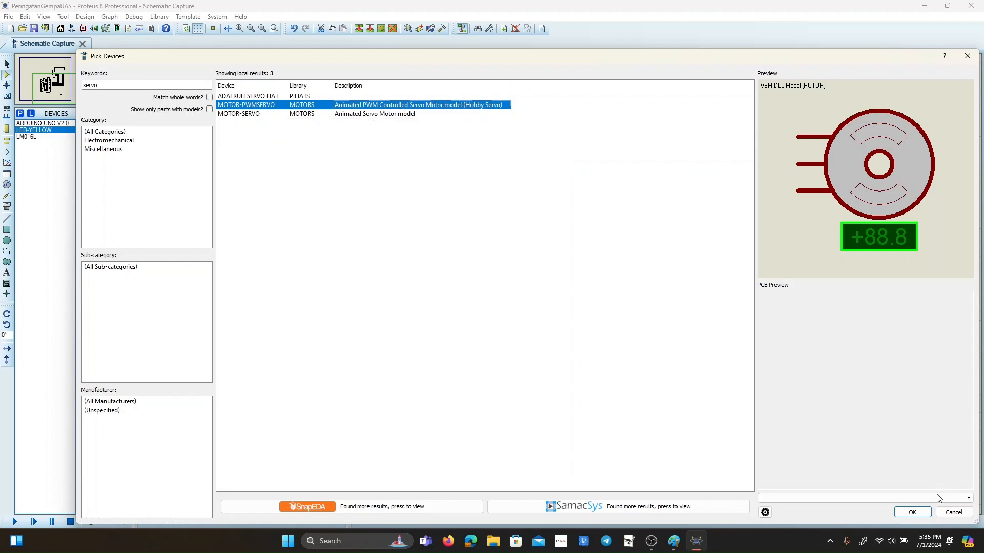
click(912, 512)
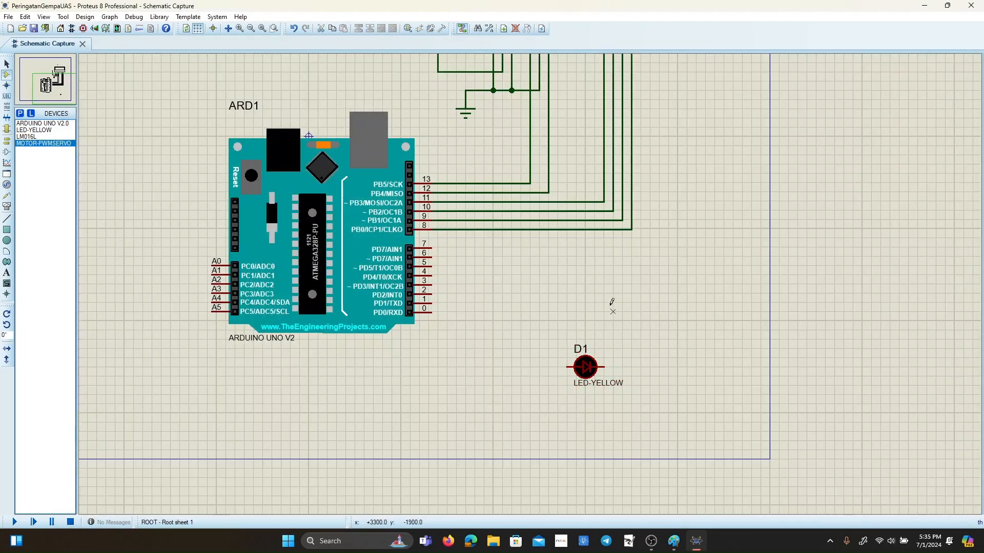
click(611, 286)
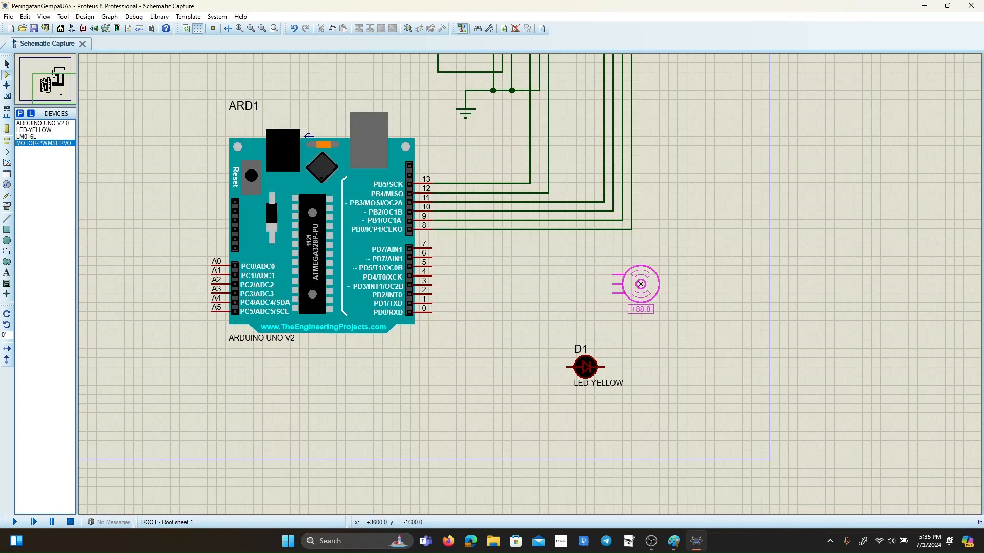
click(640, 283)
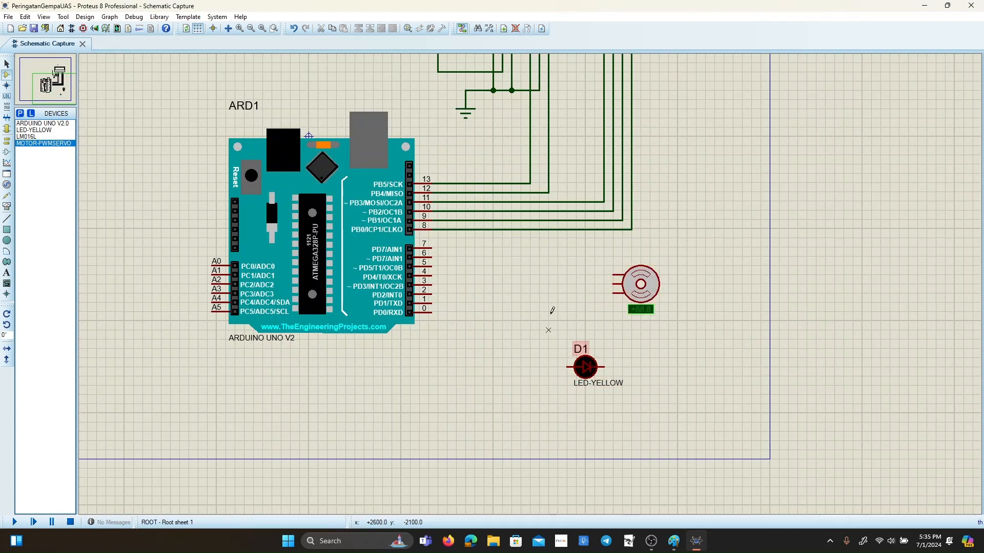
Wire the servo motor's middle pin to Arduino digital pin 7.
click(7, 65)
click(600, 282)
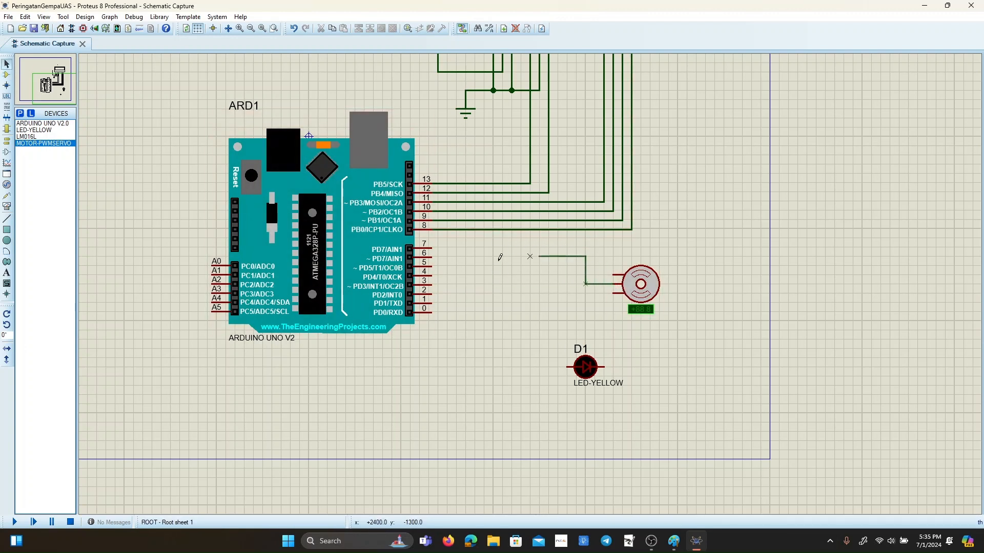
click(434, 248)
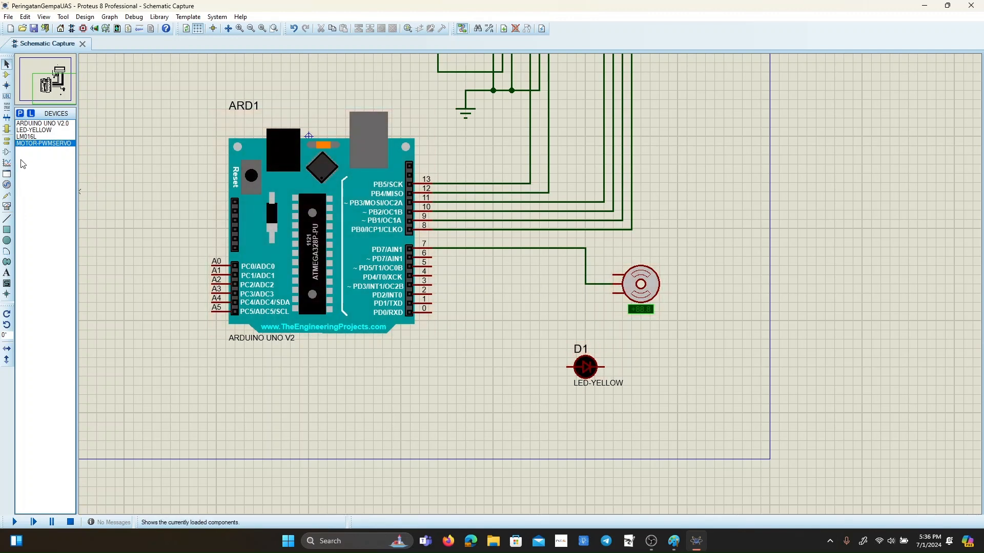
Find the BUZZER from the ACTIVE library with the keyword Buzzer and place it below and right of the yellow LED.
click(20, 114)
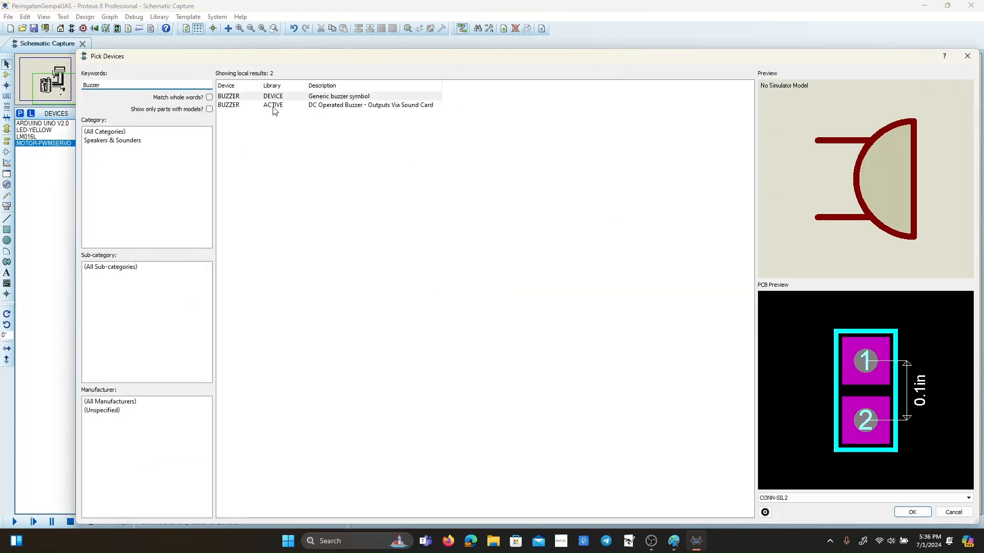
click(275, 105)
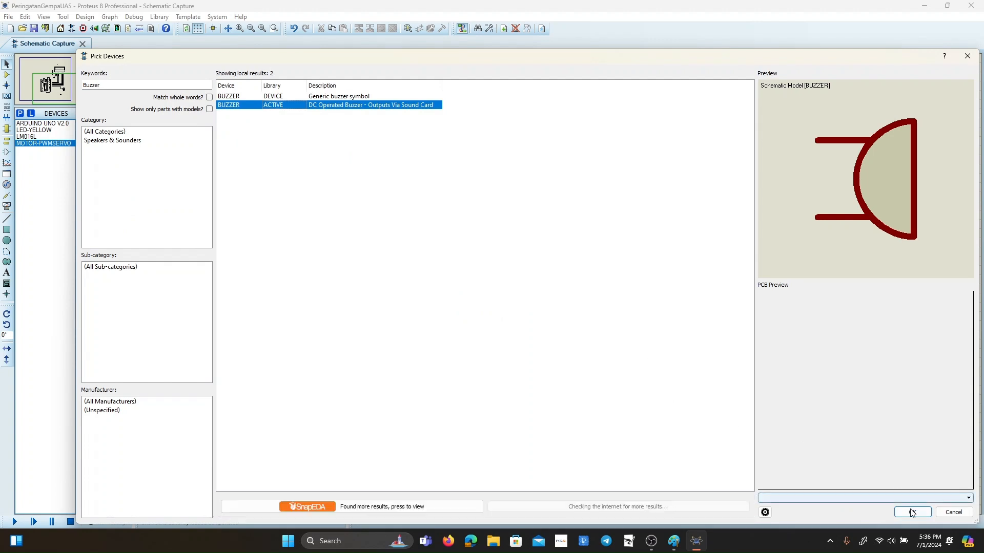
click(912, 512)
click(678, 413)
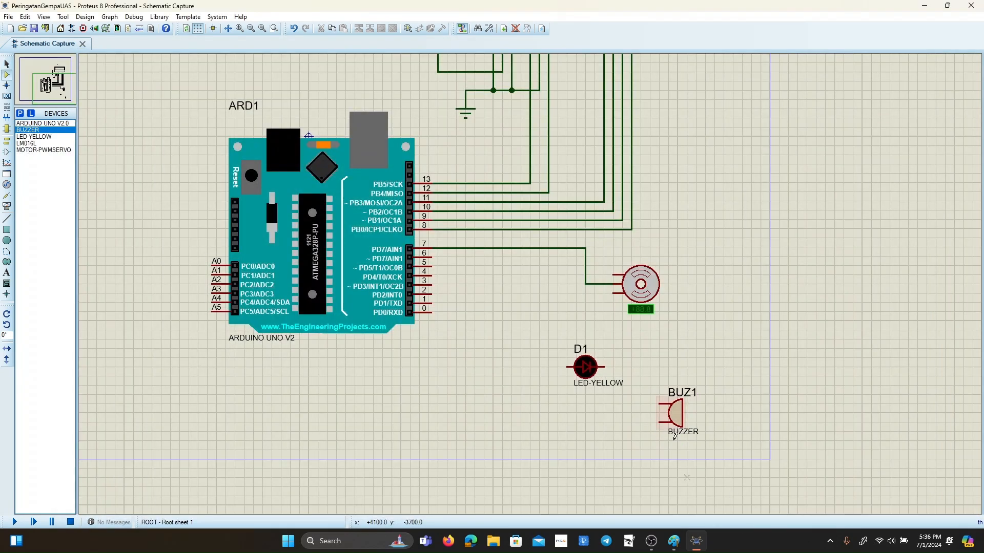
Move the yellow LED up and left, and wire its anode to Arduino digital pin 6.
right_click(586, 359)
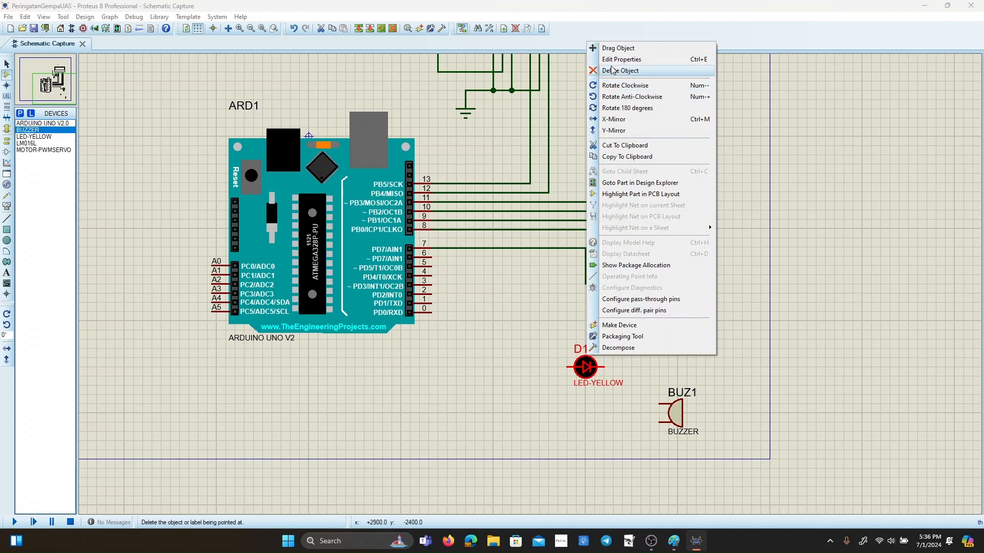
click(617, 48)
drag(595, 310, 557, 291)
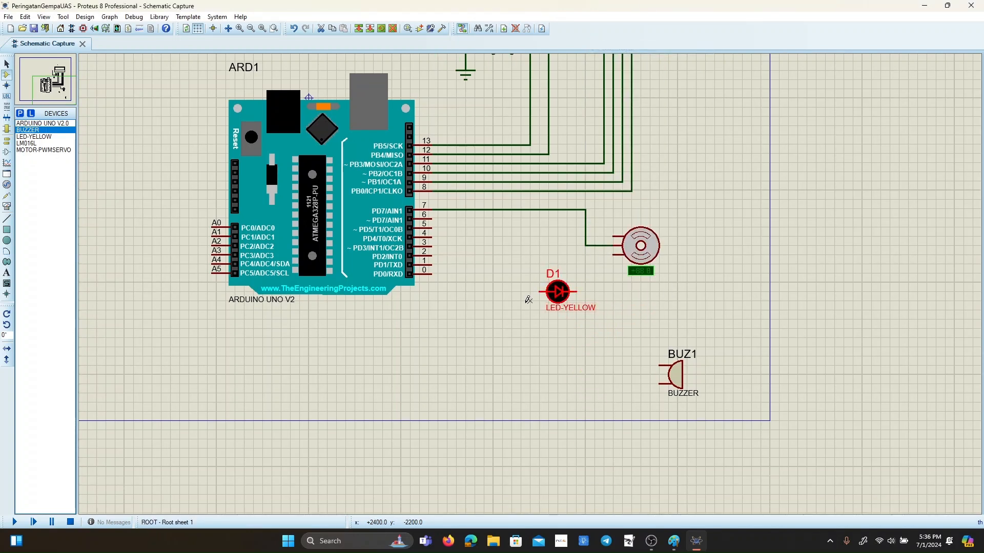
click(7, 64)
click(435, 216)
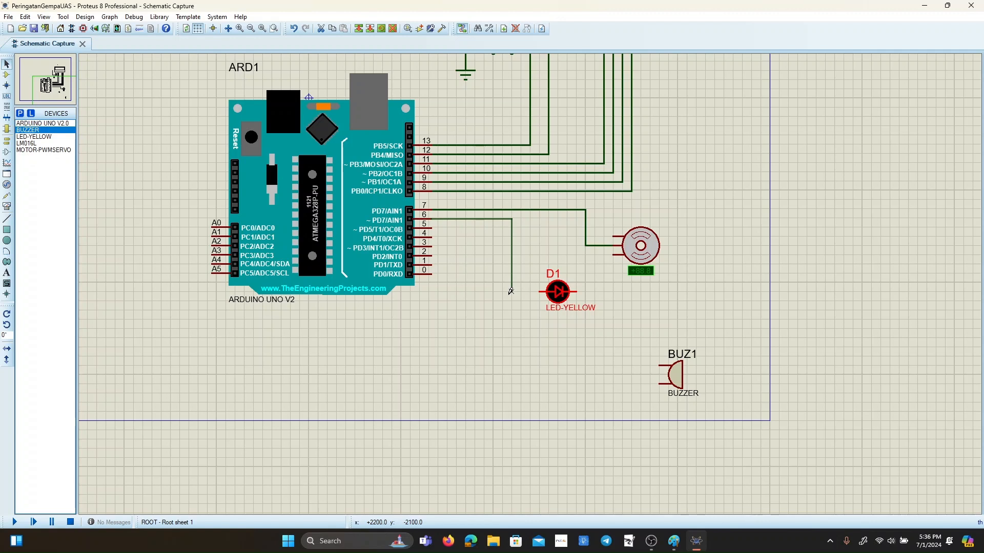
click(541, 290)
Draw a wire from the servo motor's lower pin straight down, ending it freely below the level of the buzzer's pins.
click(613, 255)
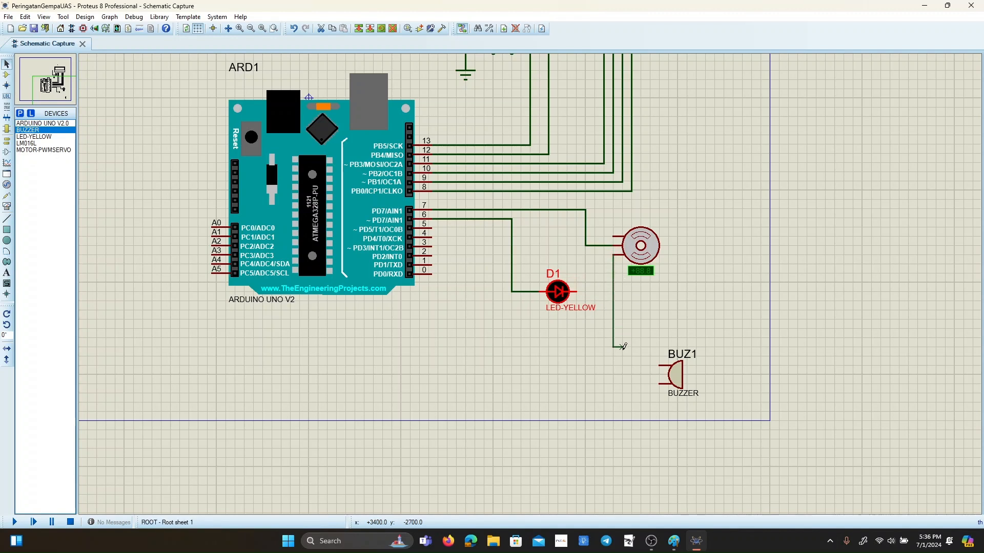
double_click(613, 393)
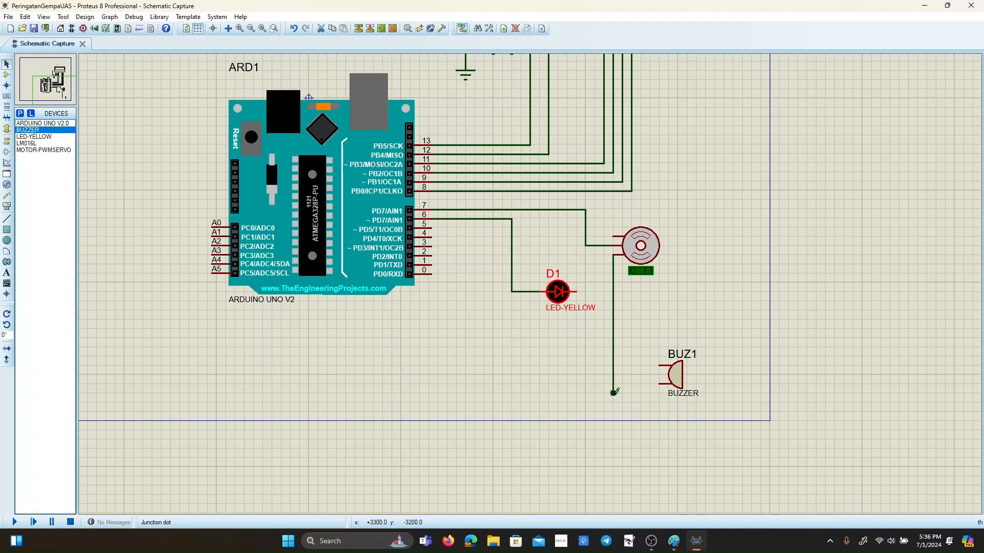
double_click(582, 295)
click(607, 155)
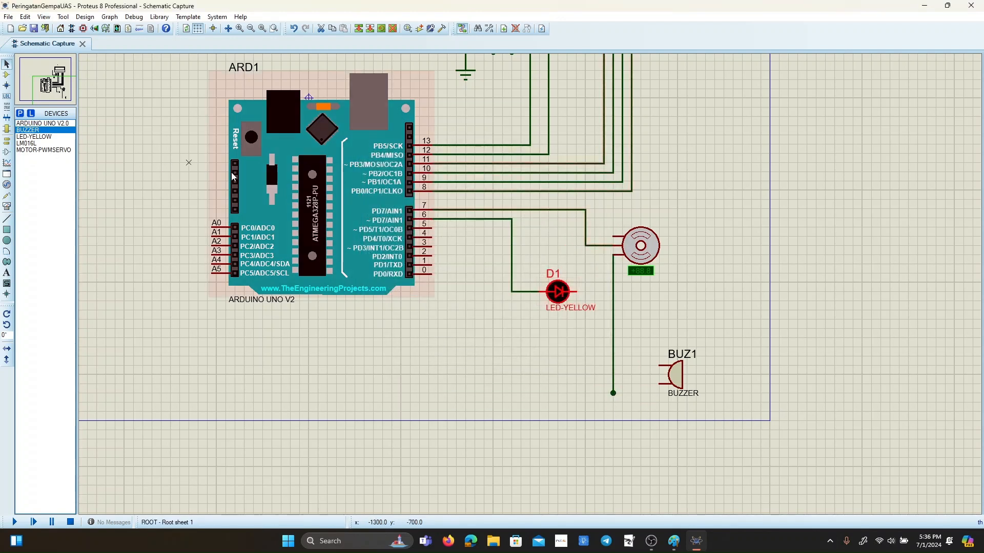
double_click(580, 296)
click(602, 156)
Wire the yellow LED's cathode and the buzzer's lower pin to the vertical wire coming from the servo.
key(F5)
click(533, 266)
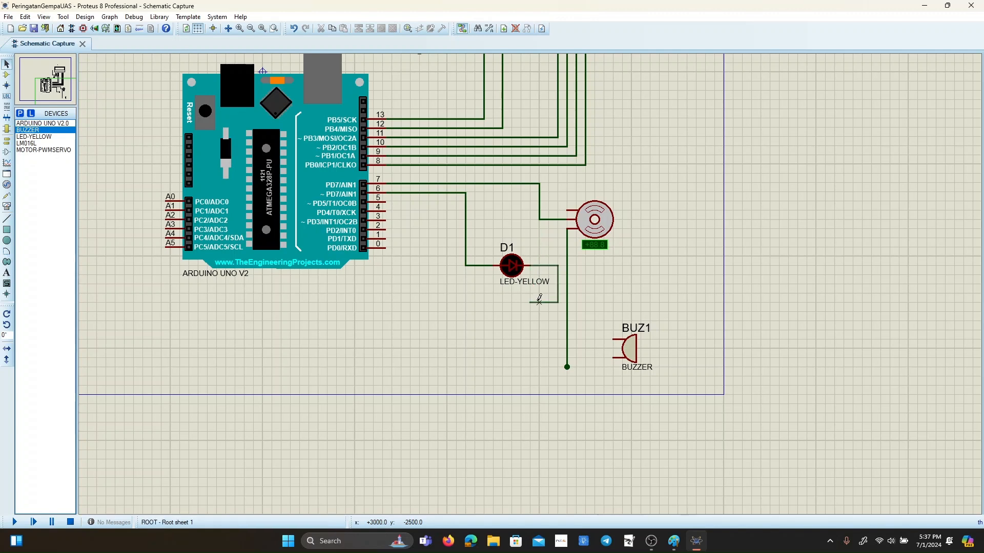
click(567, 265)
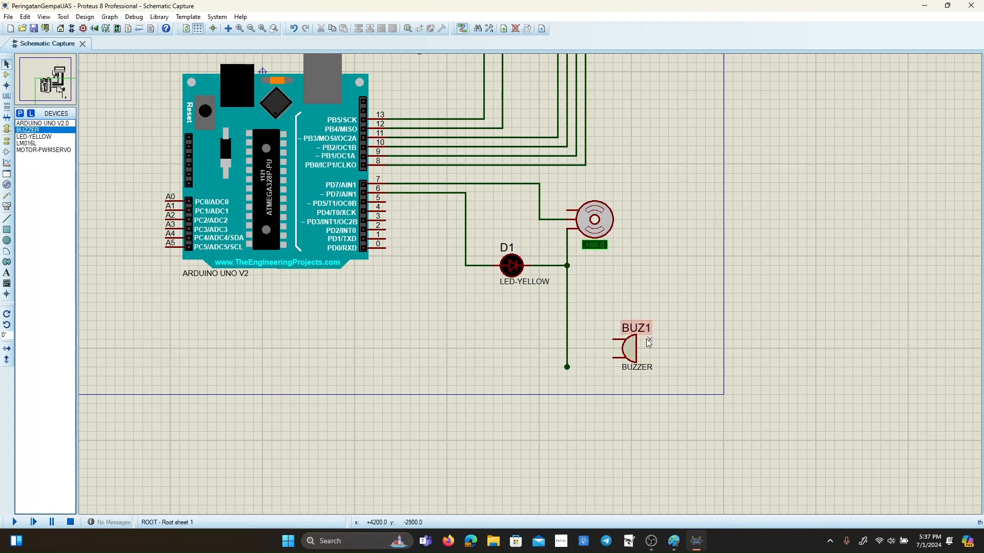
click(614, 358)
click(567, 357)
Wire the buzzer's upper pin to the corner of the pin 6 wire beside the LED's anode.
click(613, 339)
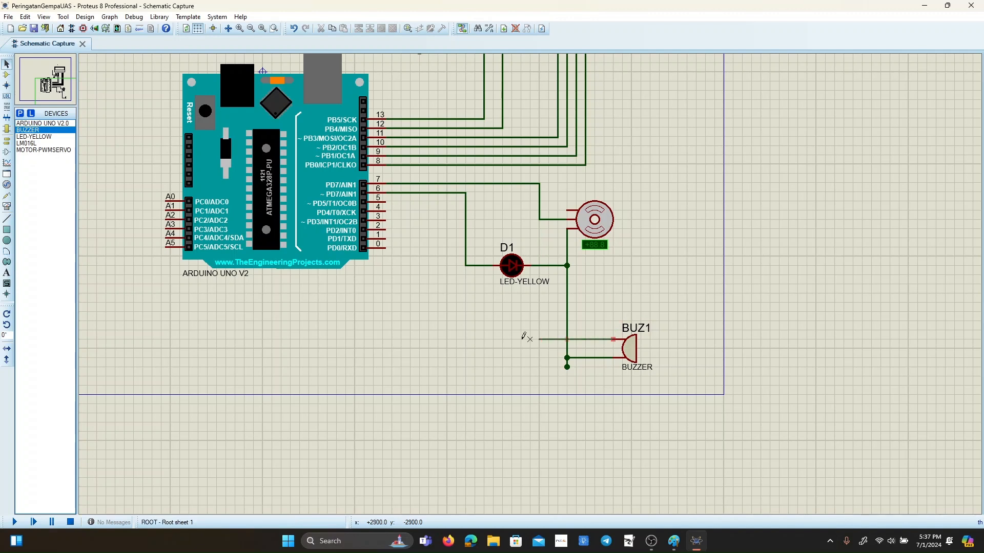
click(465, 339)
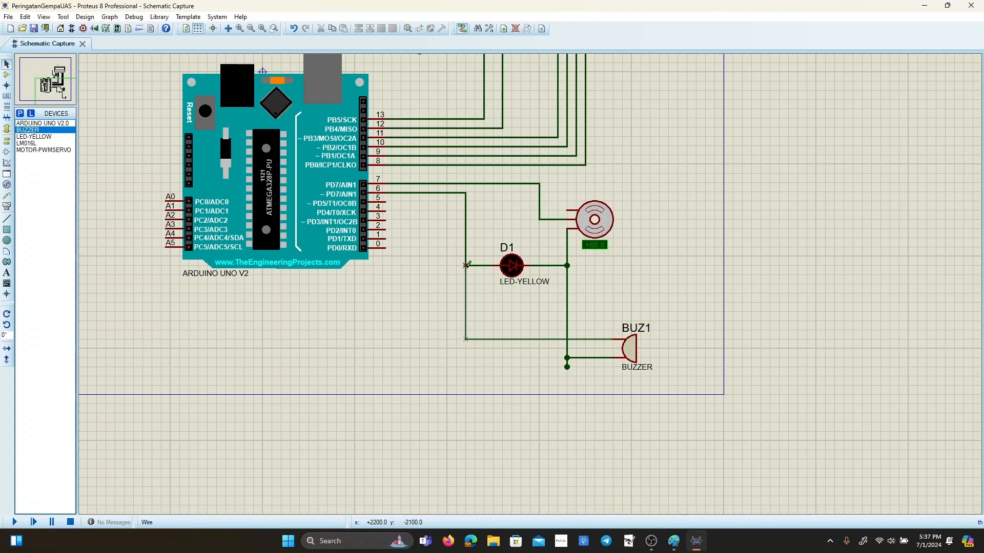
click(466, 266)
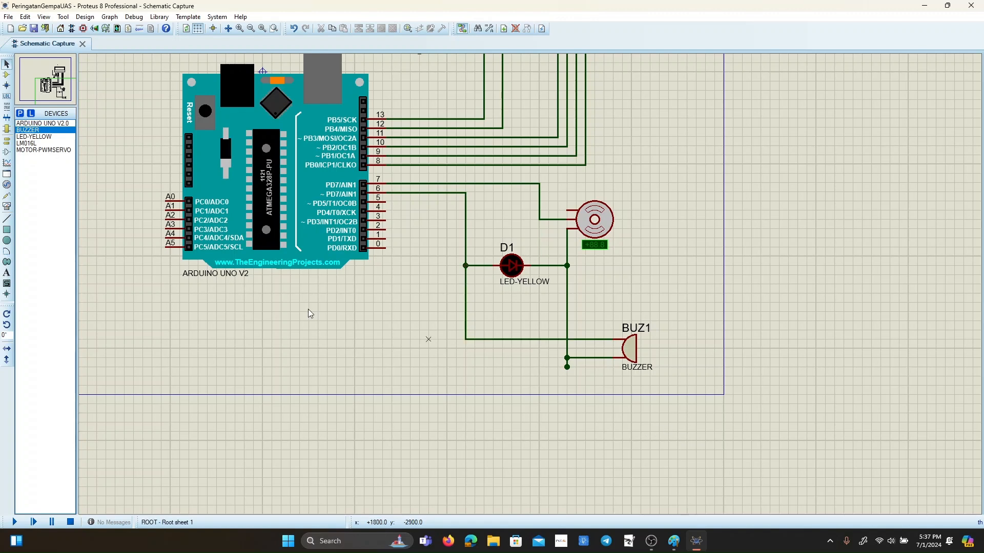
Place a GROUND terminal under the free end of the servo's vertical wire and connect the two.
click(7, 141)
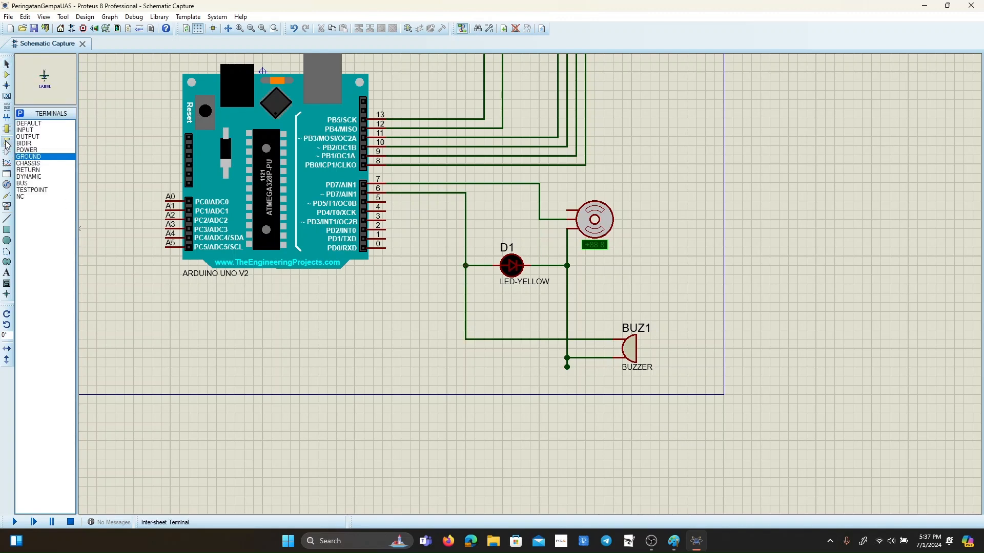
click(567, 384)
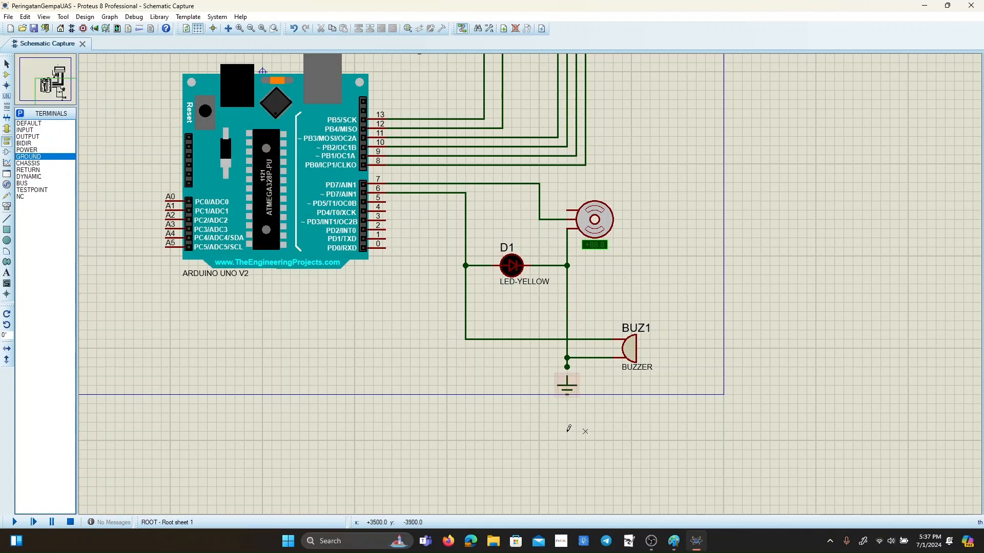
click(7, 64)
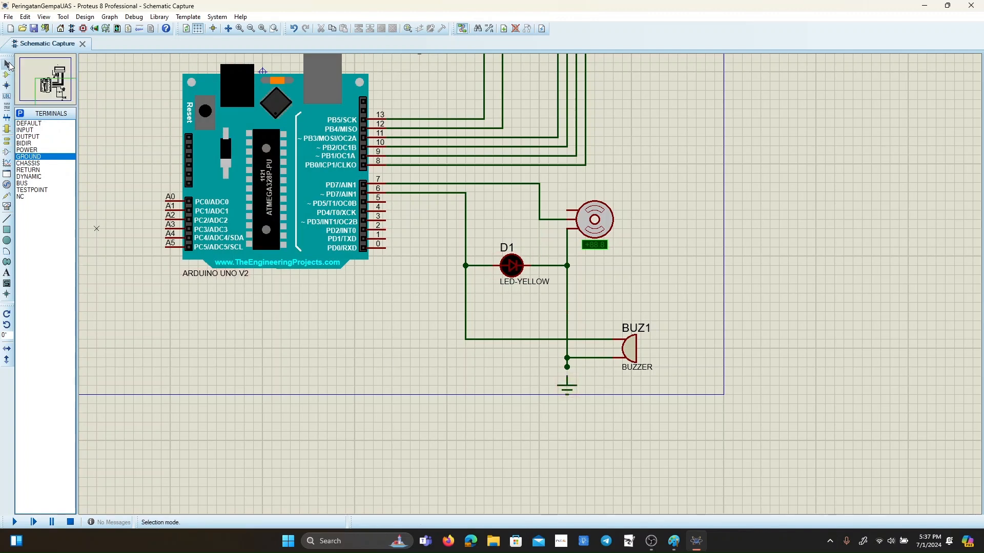
click(567, 376)
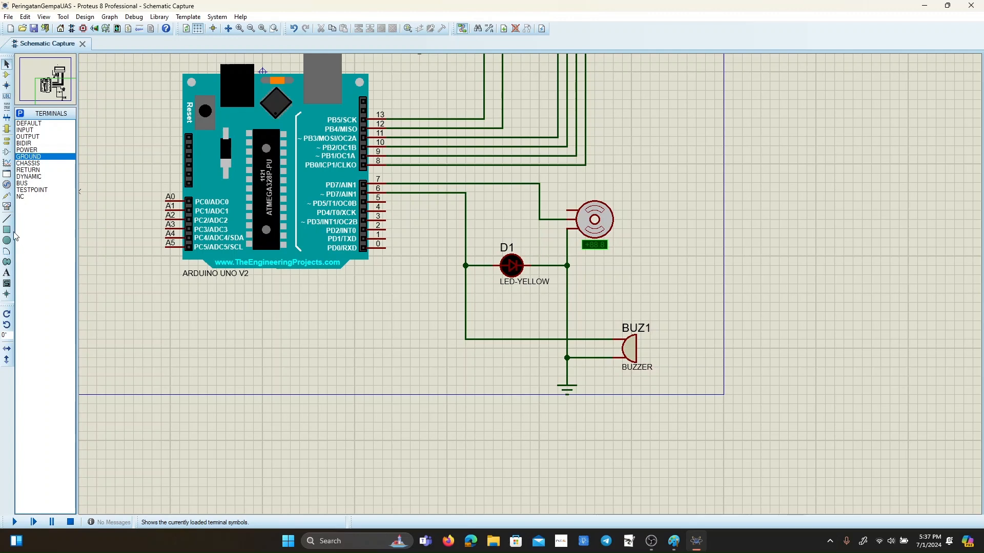
Place a DC generator above the servo motor and wire it to the servo's upper pin.
click(6, 184)
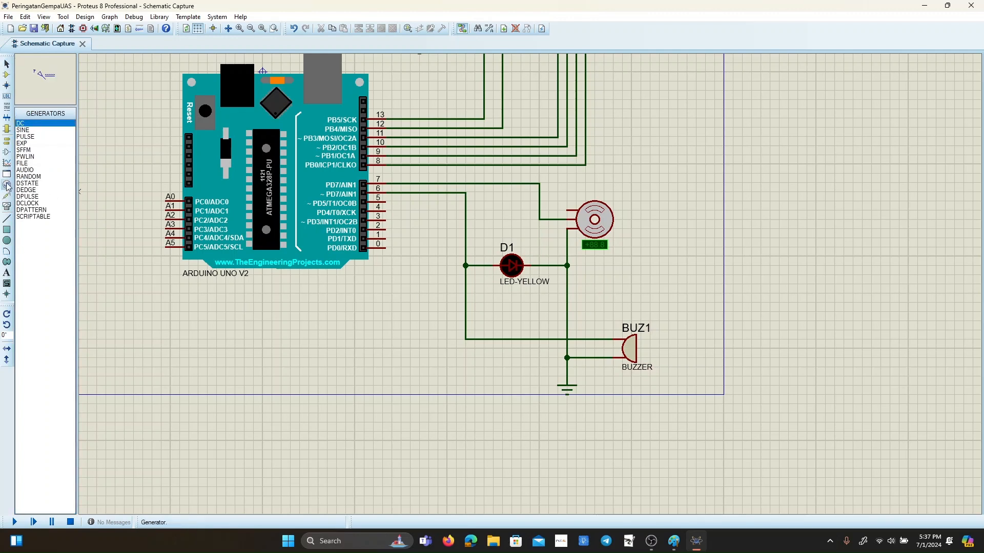
click(36, 177)
click(43, 163)
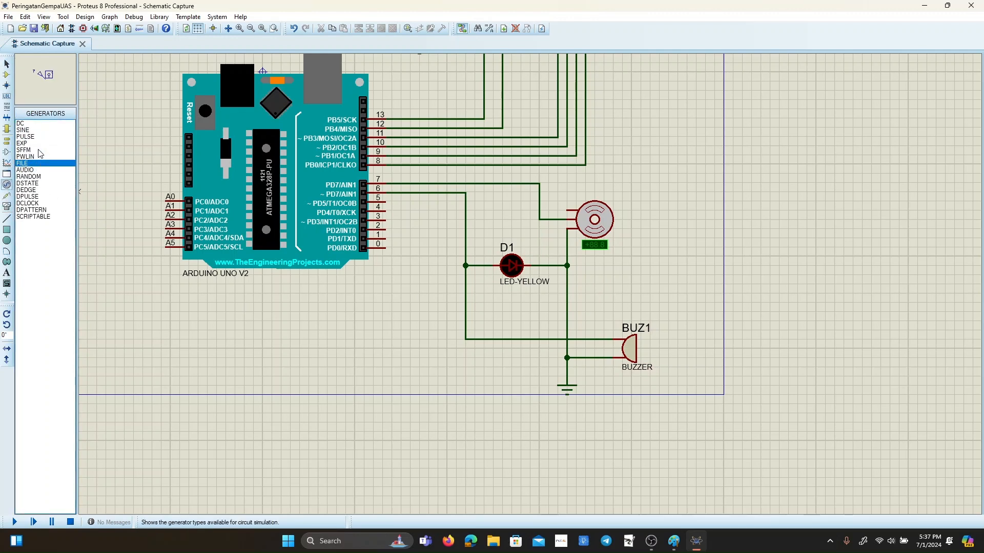
click(33, 138)
click(34, 131)
click(37, 124)
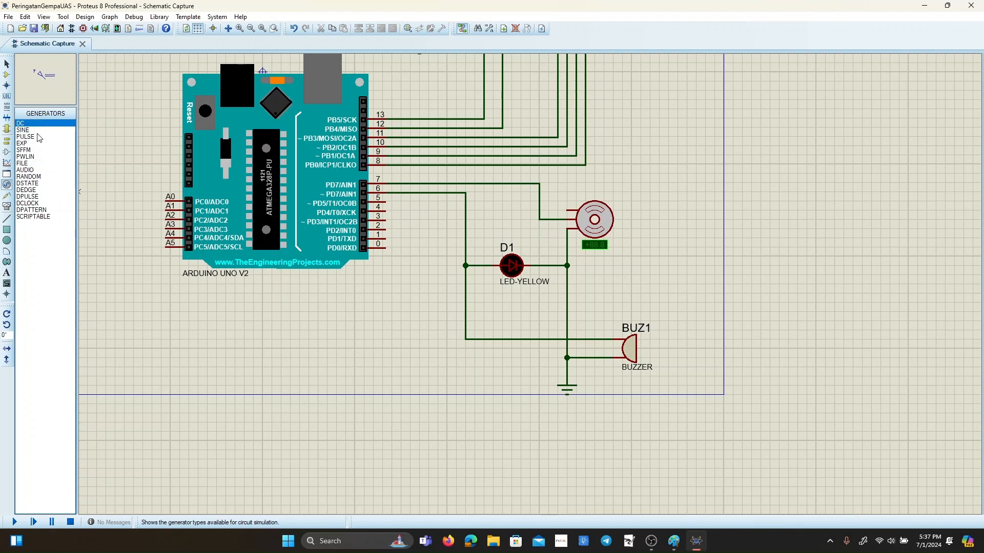
click(567, 191)
click(7, 66)
click(567, 192)
click(568, 210)
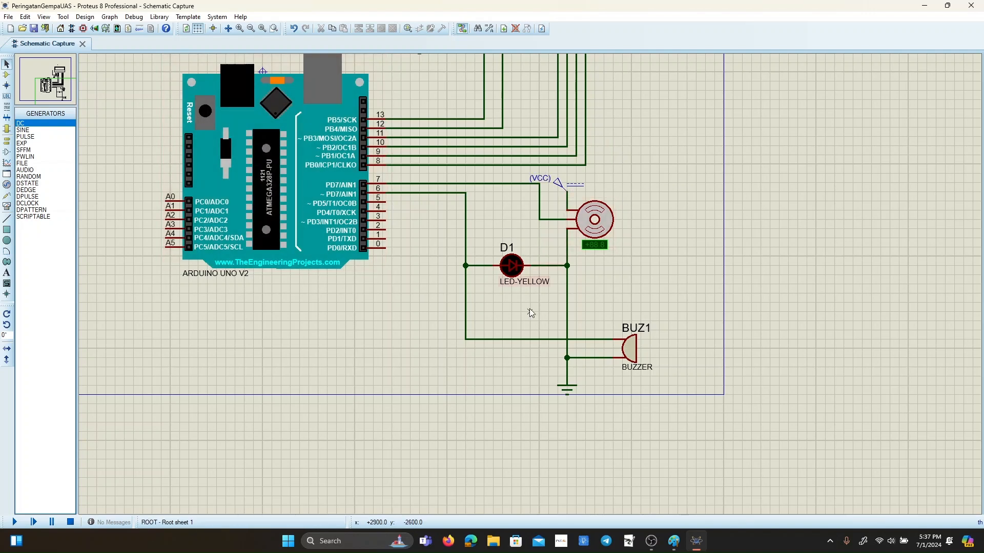
Add the graphics text "Sistem Peringatan Gempa" above and right of the servo motor.
scroll(603, 285, down, 3)
scroll(528, 275, up, 3)
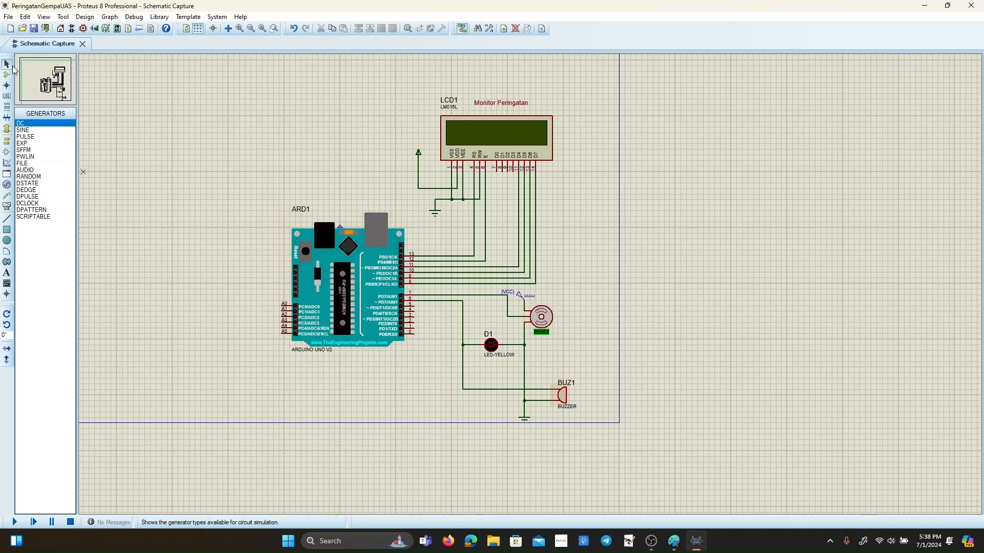
click(6, 272)
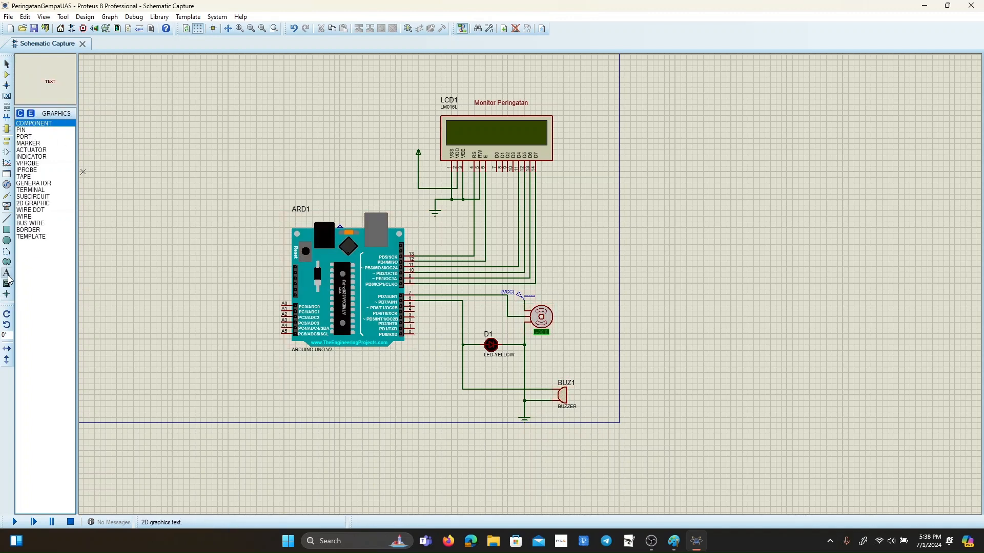
click(558, 293)
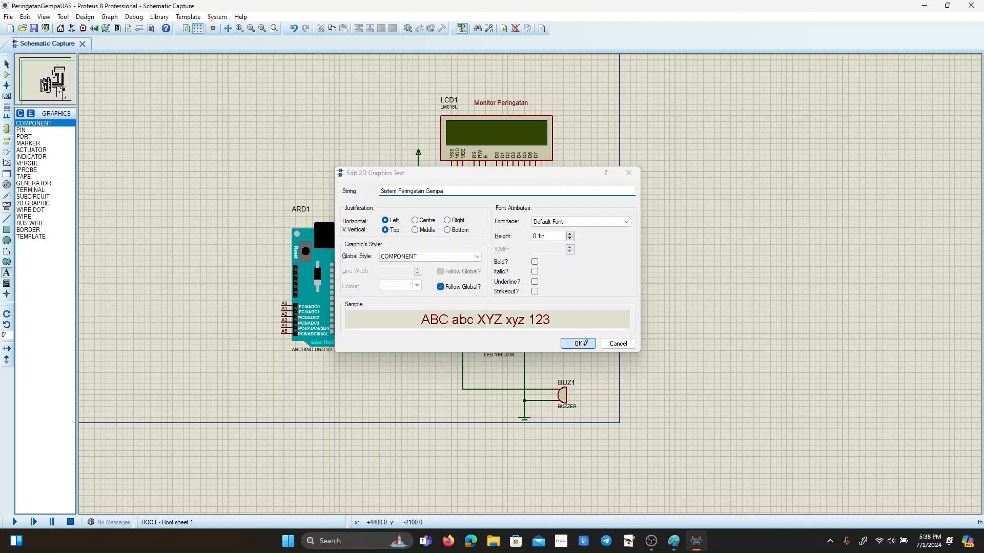
click(588, 346)
Set the "Sistem Peringatan Gempa" text height to 0.12in.
right_click(600, 297)
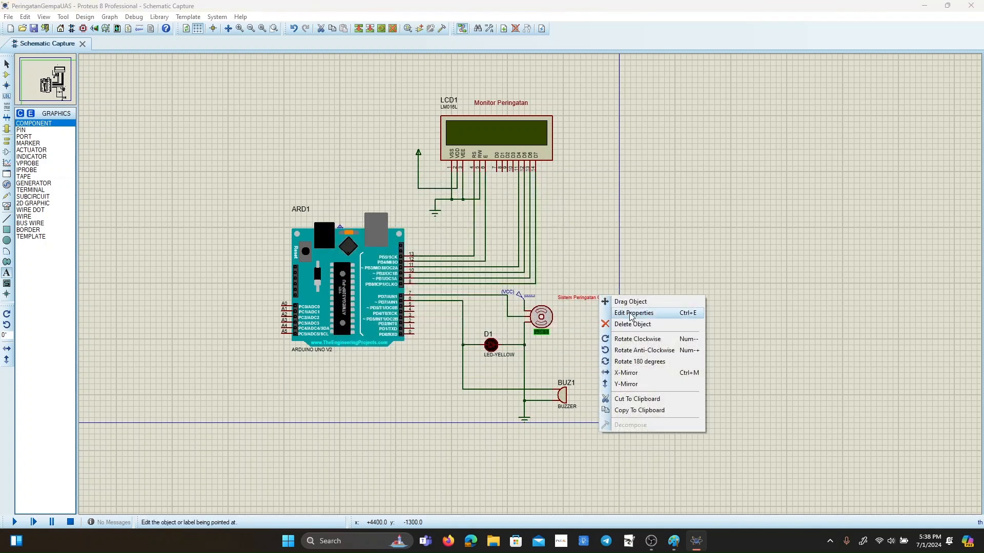
click(634, 314)
click(570, 233)
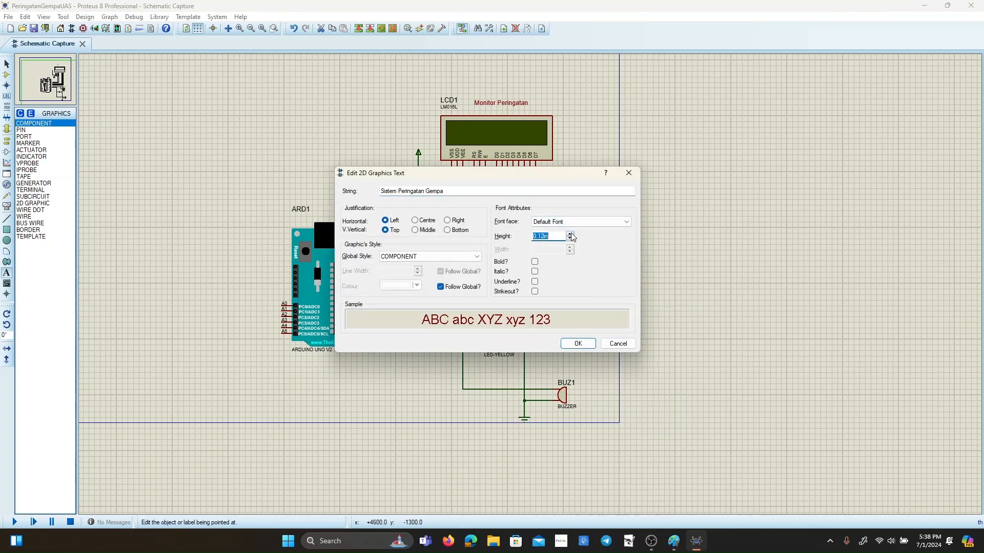
click(577, 343)
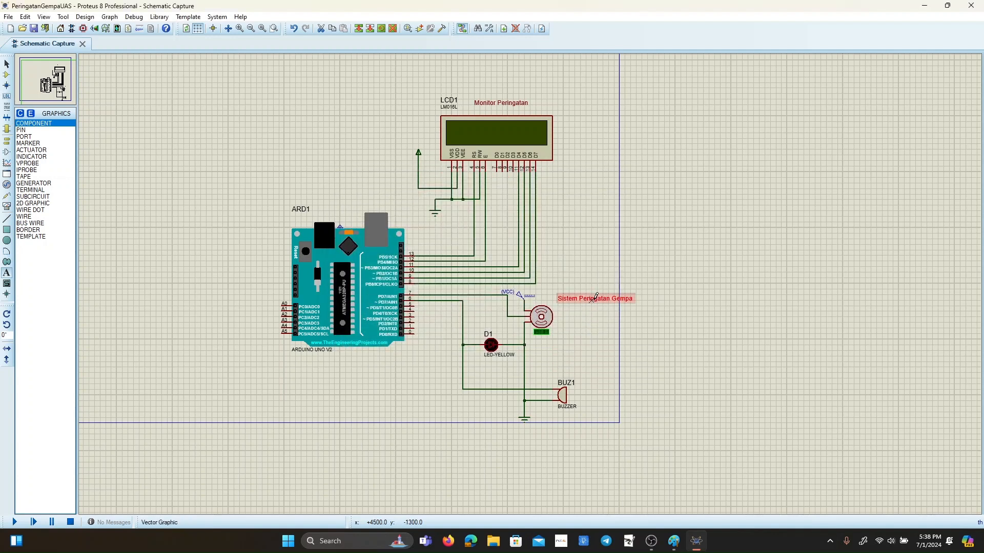
Move the "Sistem Peringatan Gempa" text slightly up and left so that it sits just above the servo motor.
right_click(606, 297)
click(619, 303)
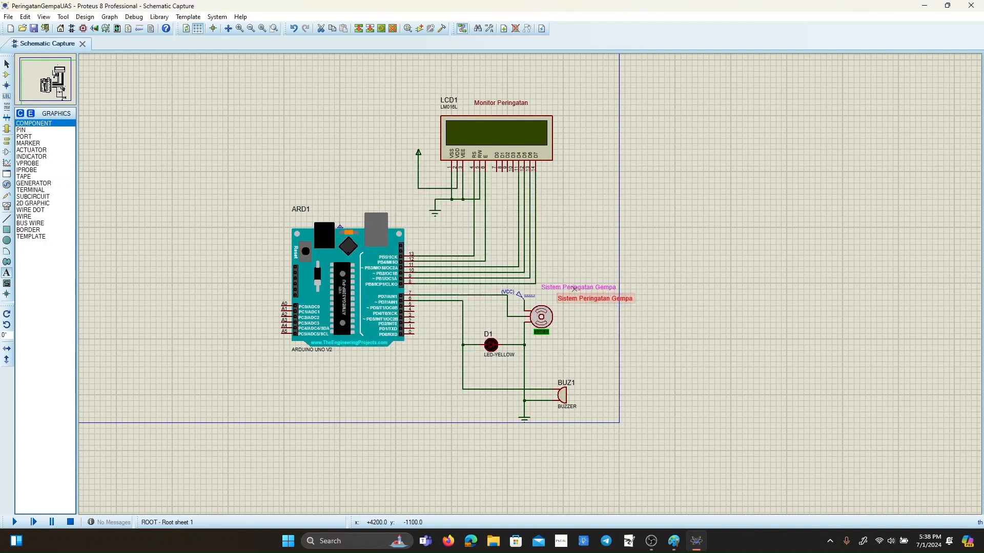
click(568, 289)
right_click(594, 291)
click(614, 291)
click(599, 297)
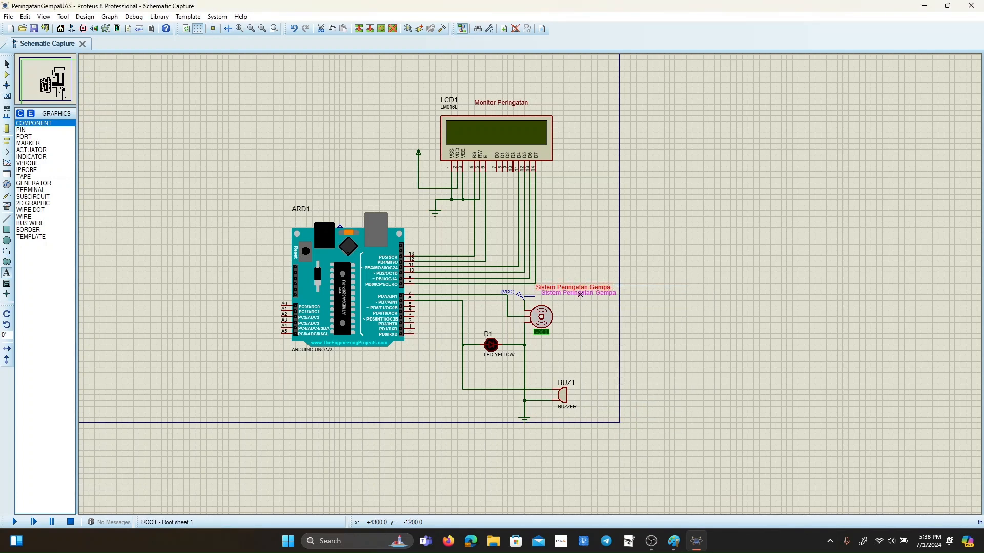
click(593, 343)
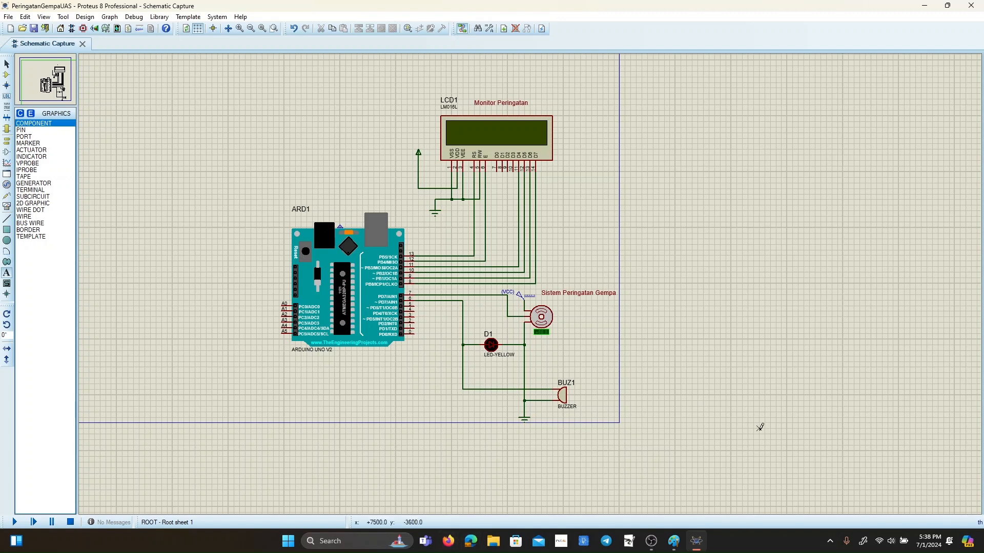
Switch to Firefox and search Google for "sensor accelerometer module proteus library".
click(448, 541)
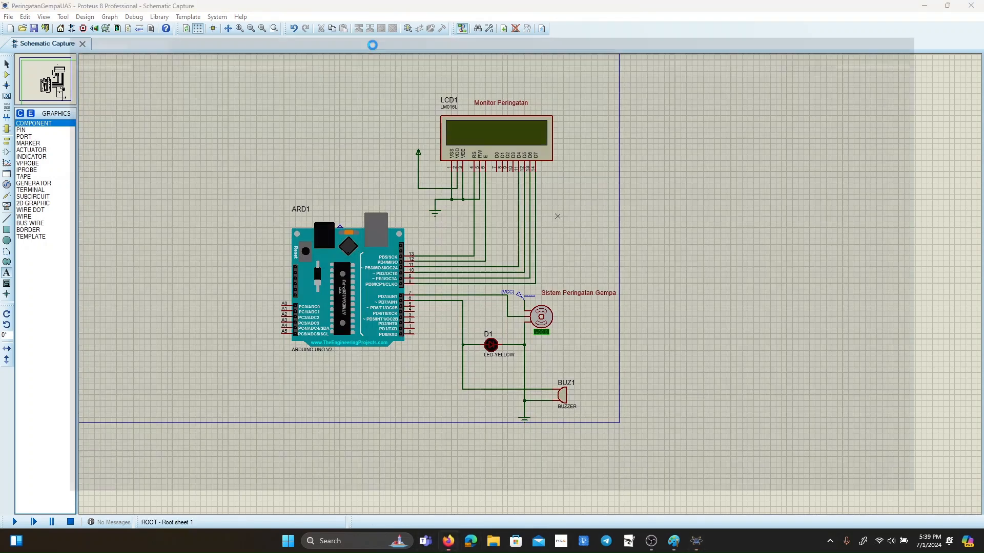
click(152, 11)
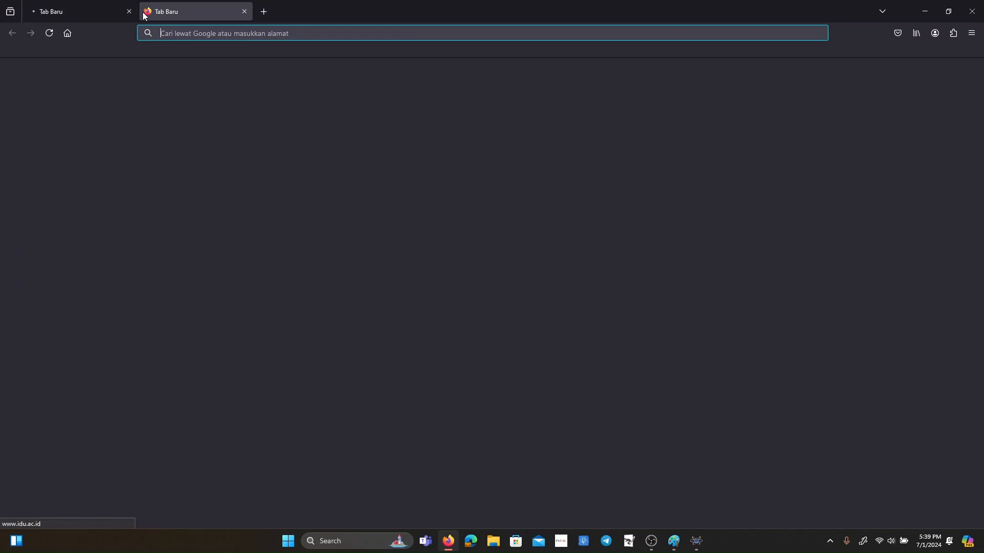
text(sensor)
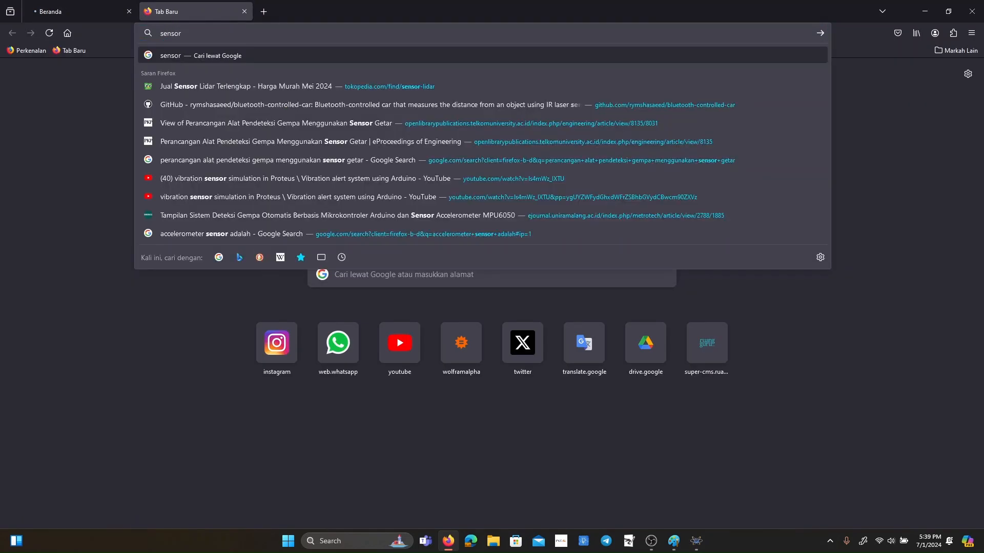
text( accelerometer)
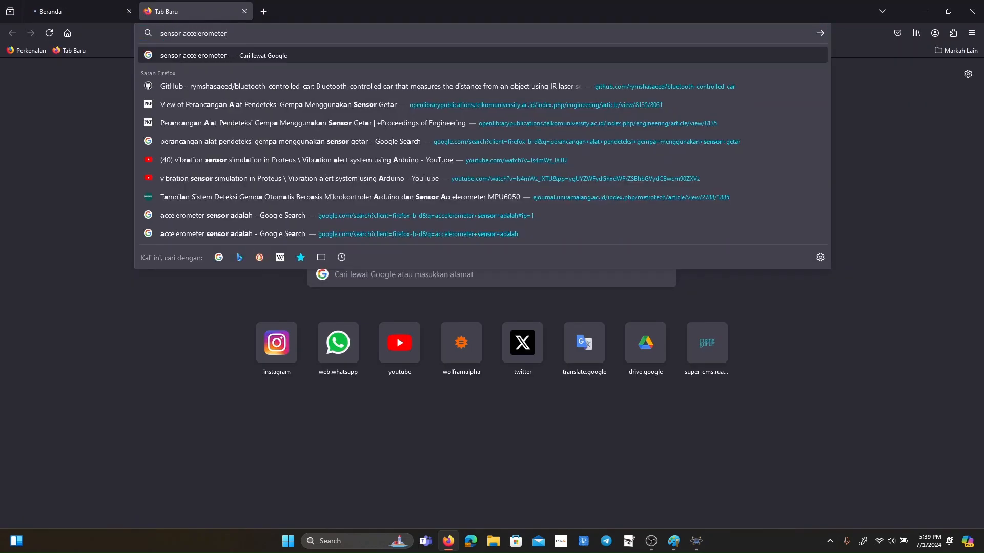
text( module proteus li)
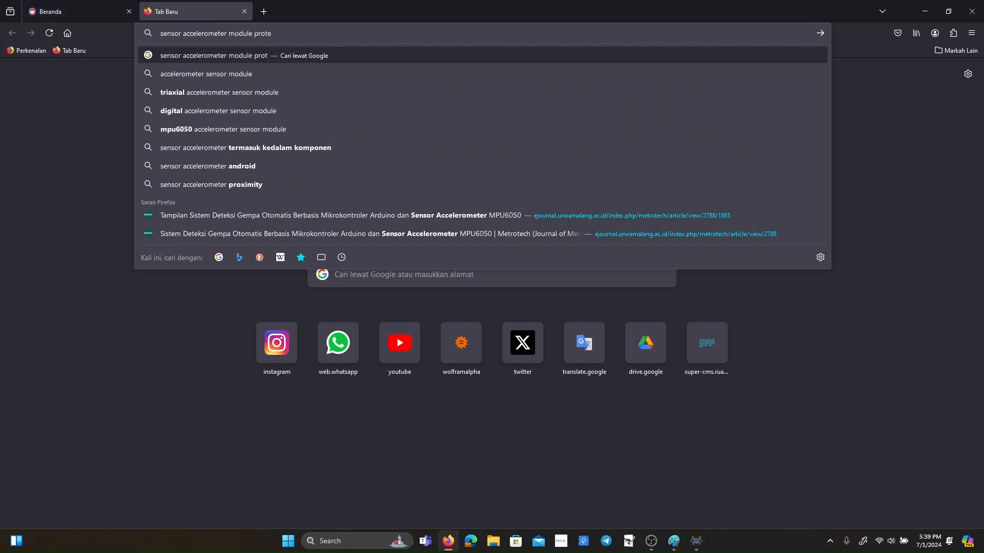
text(brary)
key(Return)
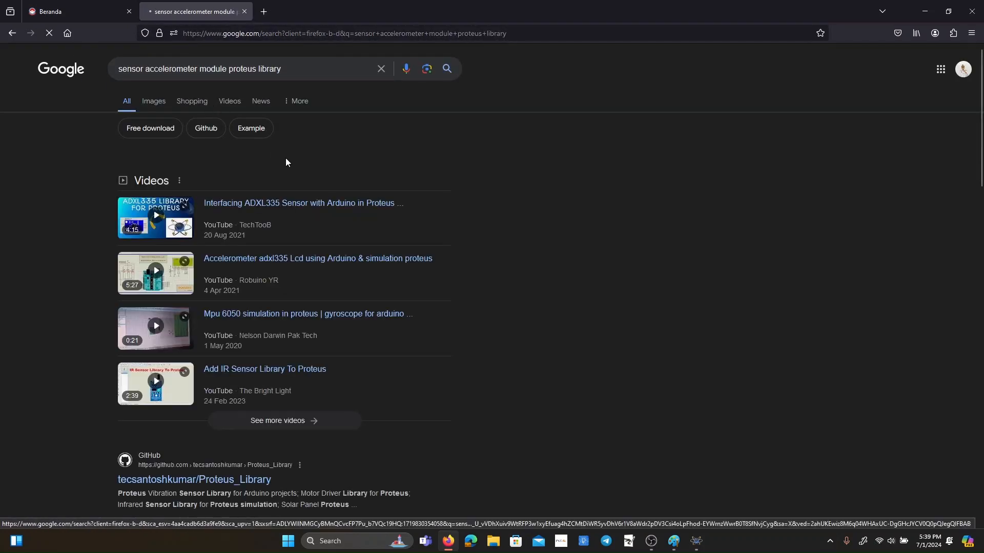
Examine the search results for a Proteus accelerometer sensor library, and close the browser to return to the schematic.
scroll(272, 154, down, 5)
scroll(257, 163, up, 4)
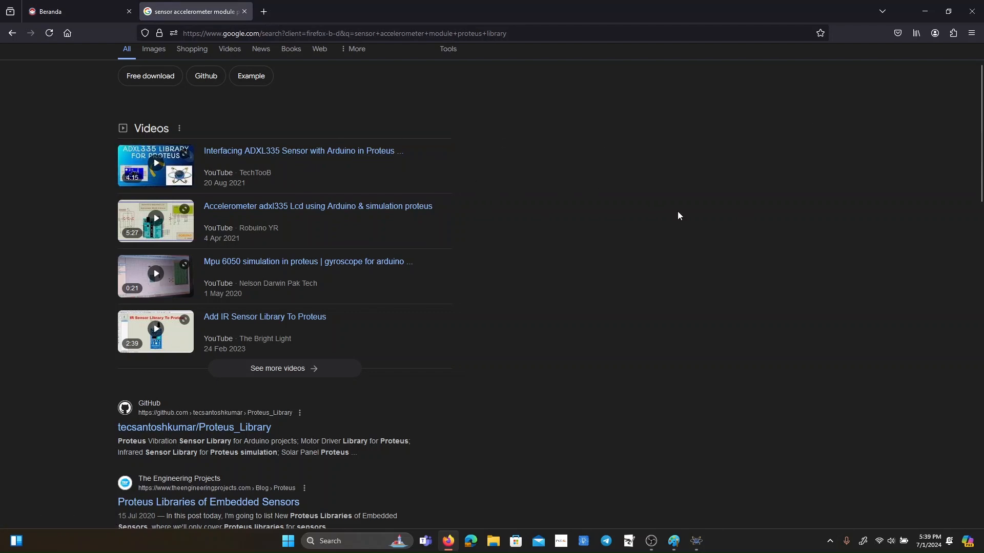
scroll(717, 236, down, 10)
scroll(502, 256, up, 11)
scroll(410, 220, down, 20)
scroll(404, 218, down, 4)
scroll(407, 219, up, 10)
scroll(322, 185, up, 15)
click(972, 11)
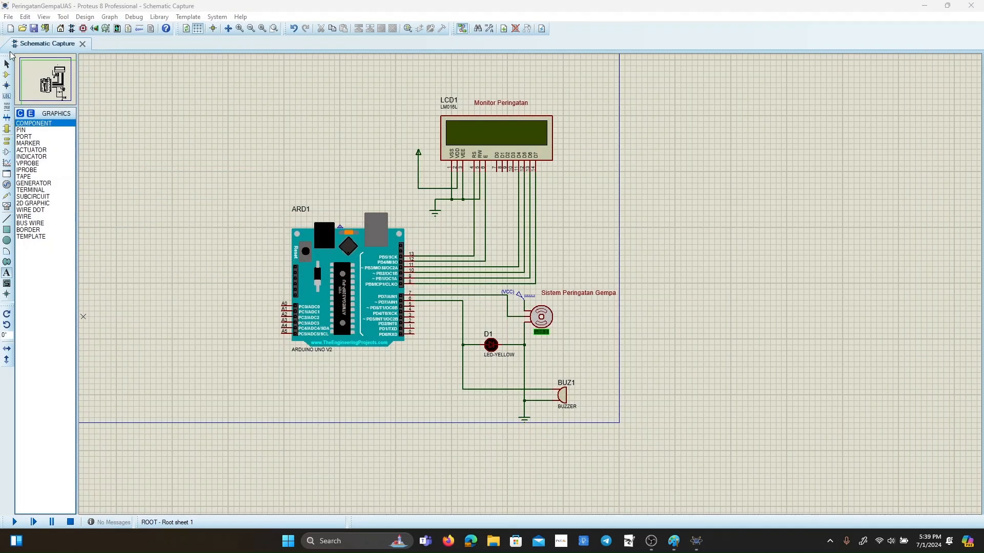
Search the device library for "Potentiometer" and add the POT-HG high granularity interactive potentiometer to the device list.
click(6, 64)
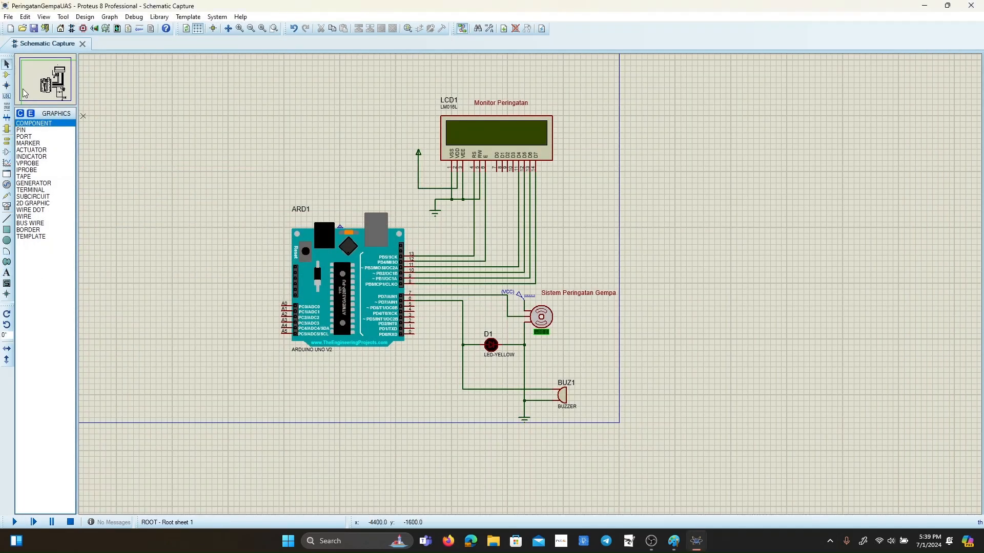
click(7, 74)
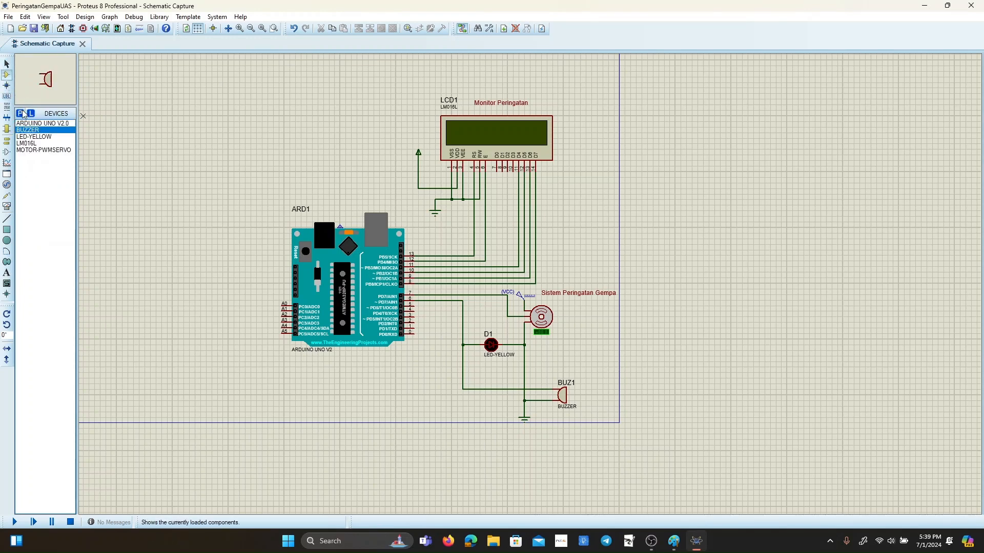
key(p)
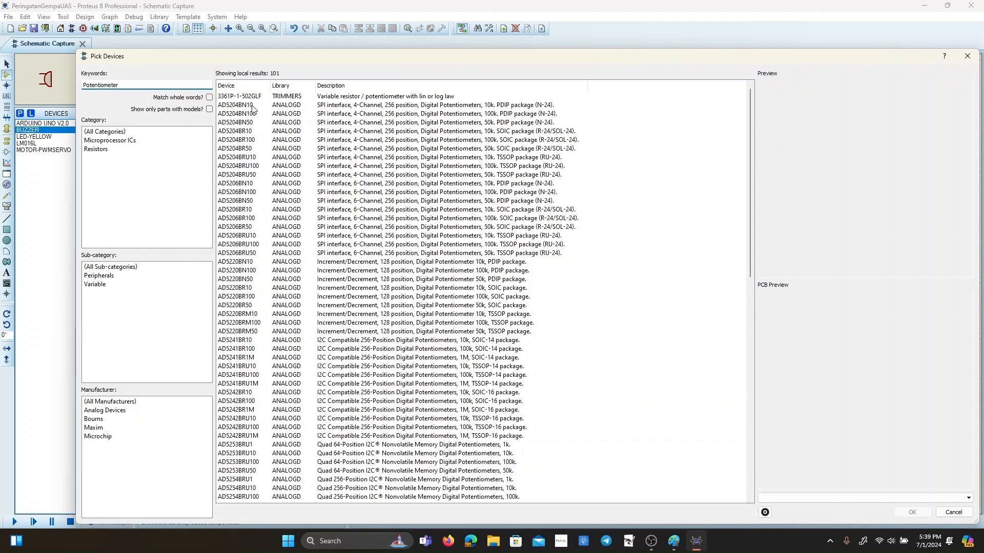
scroll(271, 216, down, 7)
scroll(276, 226, down, 11)
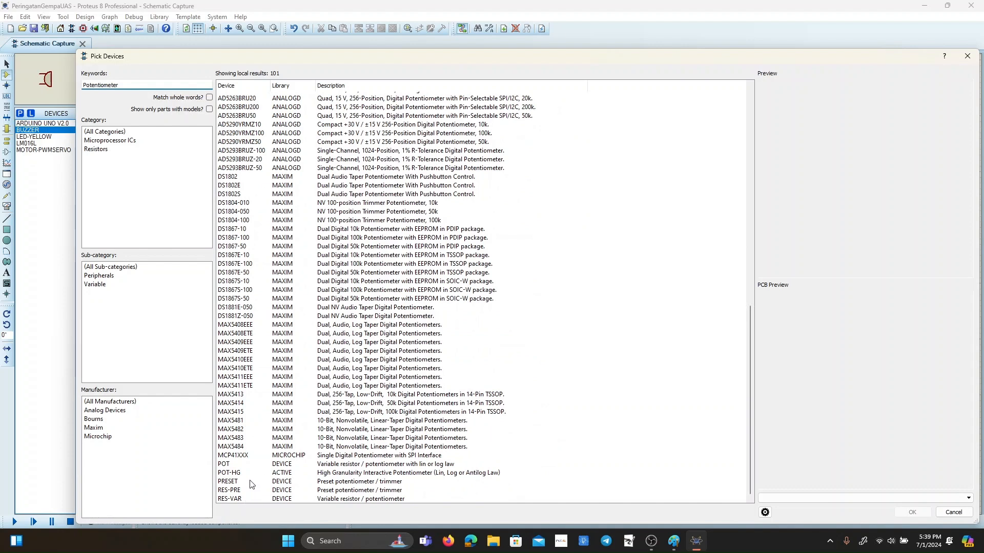
click(233, 474)
click(235, 466)
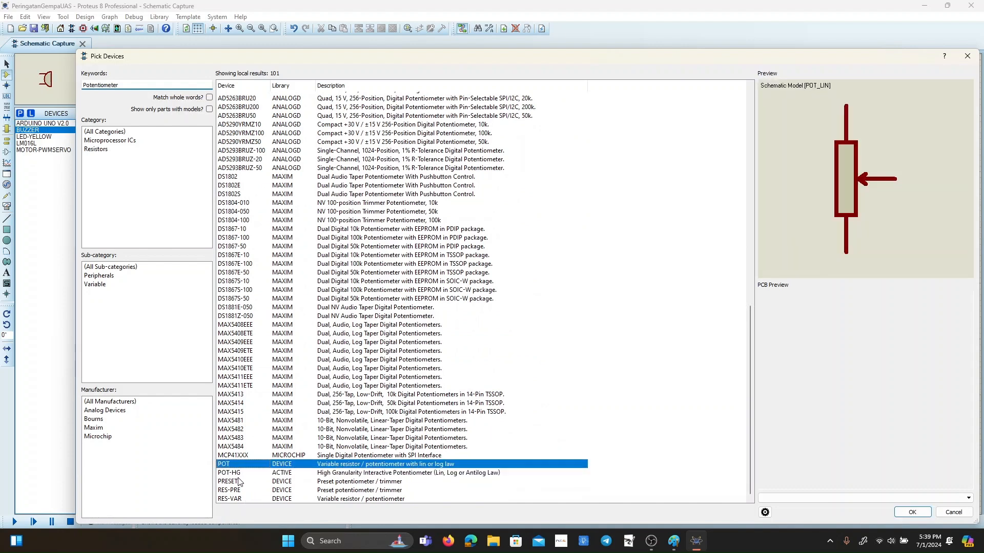
click(239, 481)
click(251, 473)
click(288, 456)
click(283, 472)
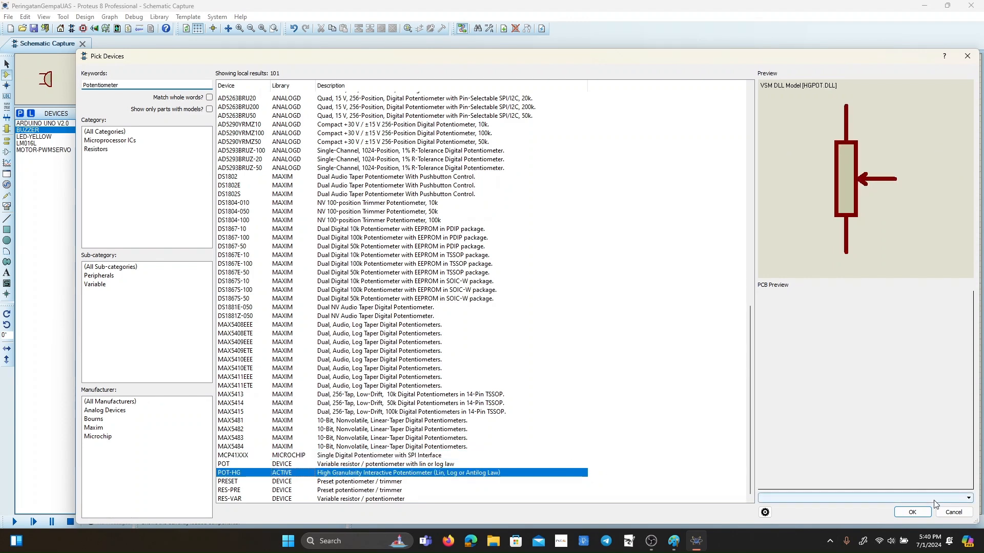
click(912, 513)
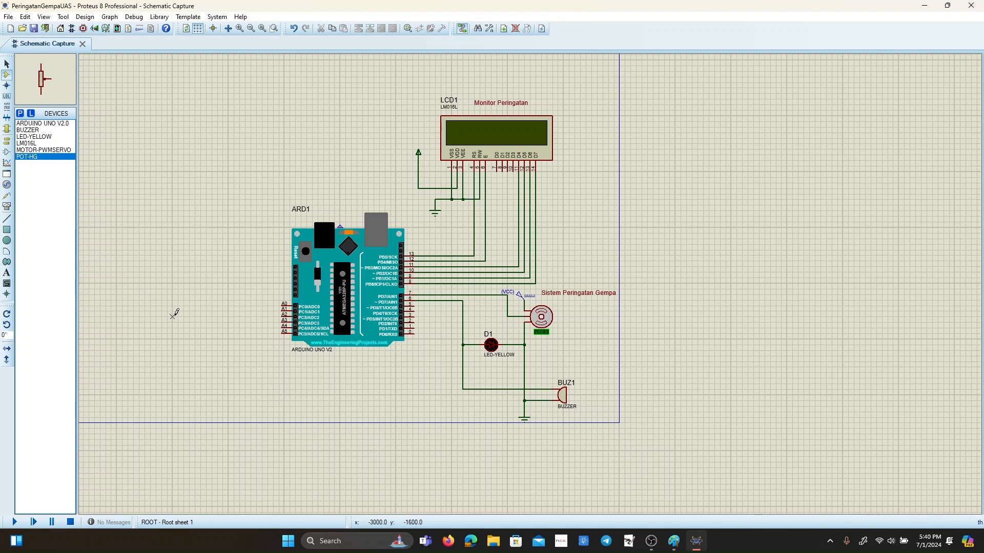
Place two POT-HG potentiometers in the empty area left of the Arduino, the second lower and closer to the board.
click(146, 310)
click(150, 322)
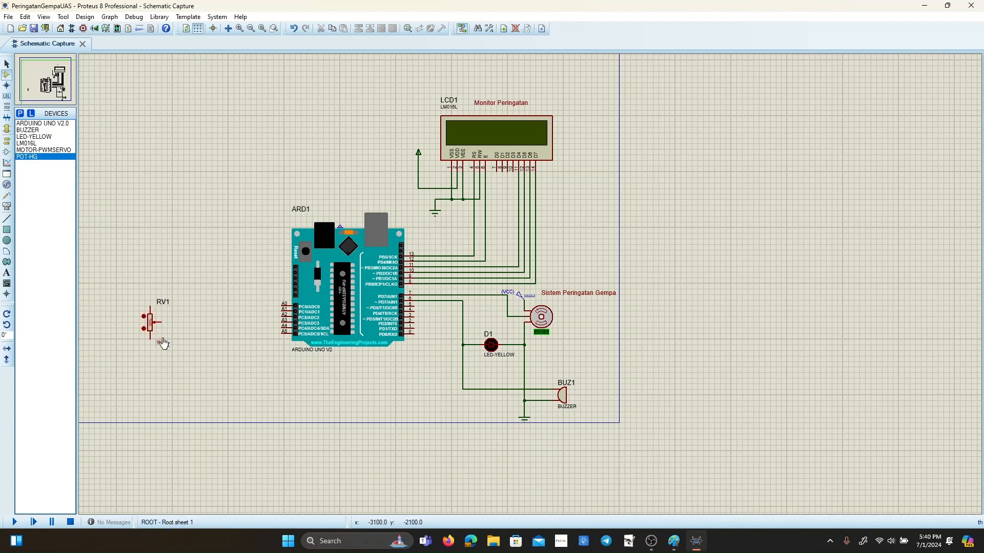
click(211, 311)
click(206, 373)
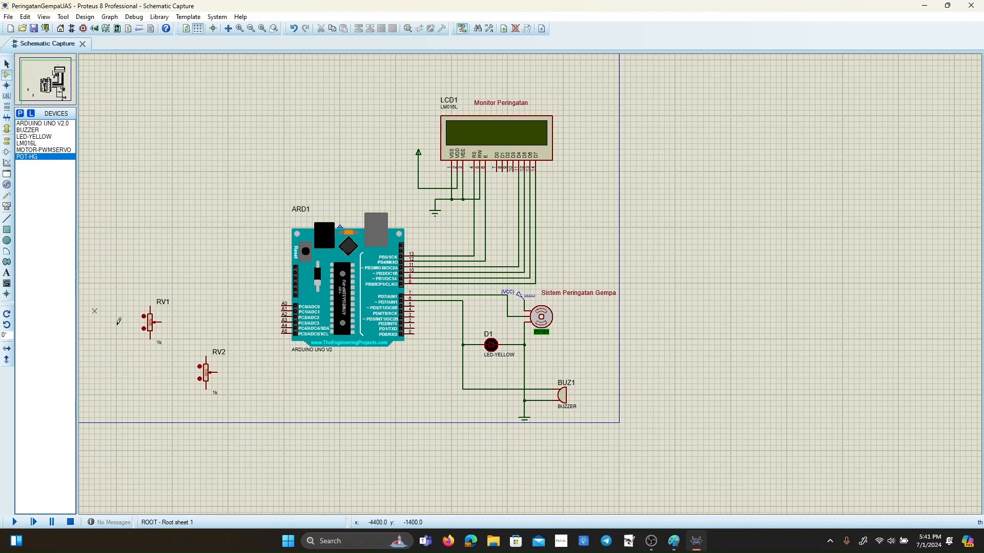
Wire the wiper of potentiometer RV1 to Arduino pin A4 and the wiper of RV2 to pin A5.
scroll(173, 320, up, 2)
scroll(638, 278, down, 1)
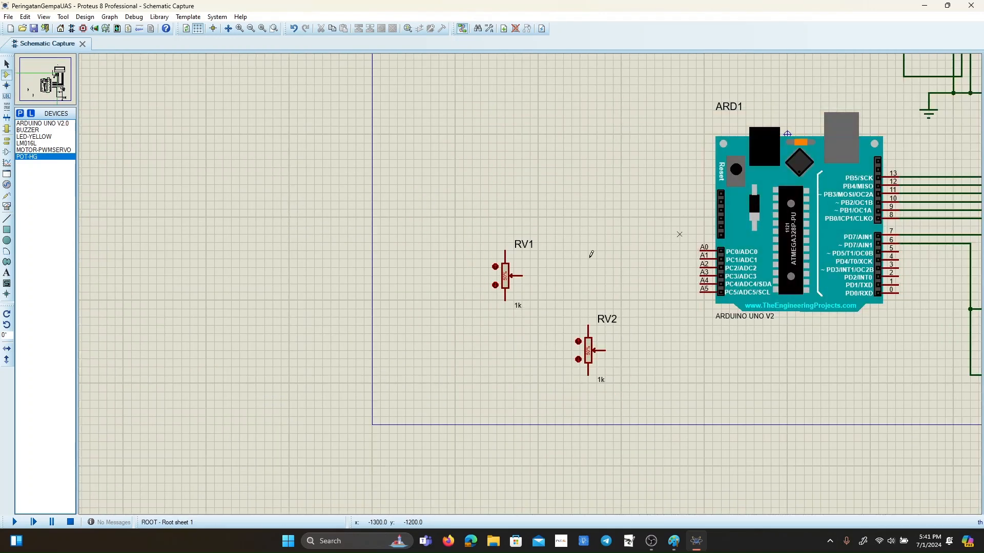
click(7, 64)
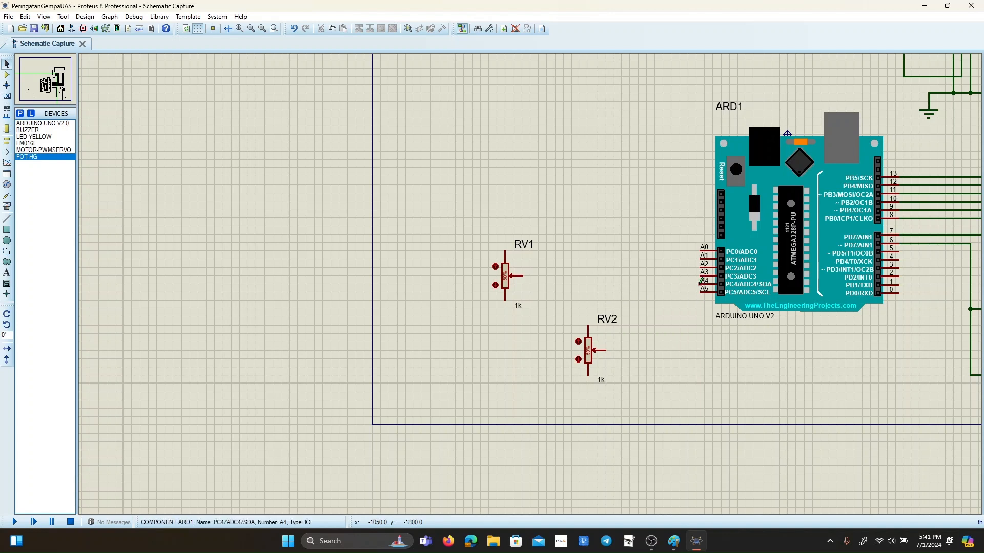
click(700, 283)
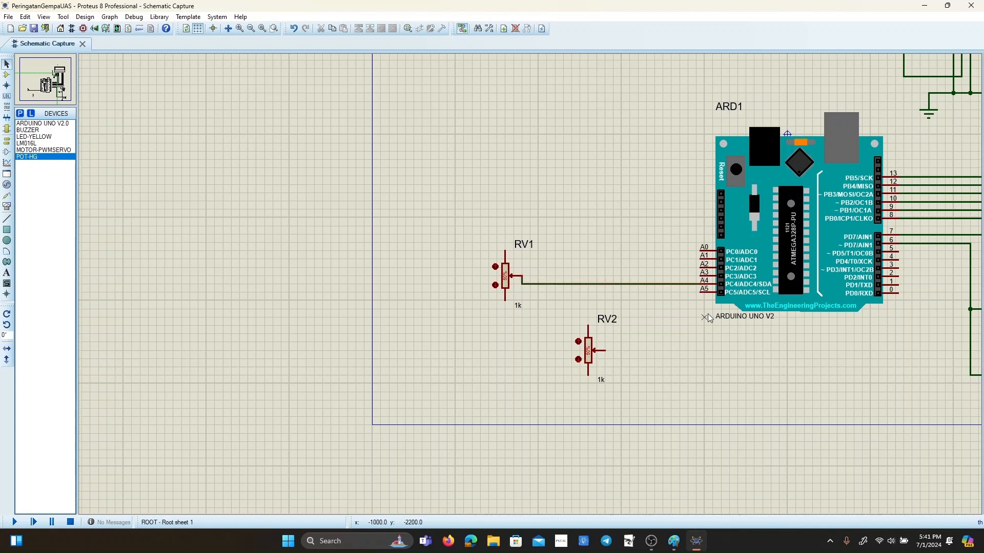
click(700, 291)
click(606, 350)
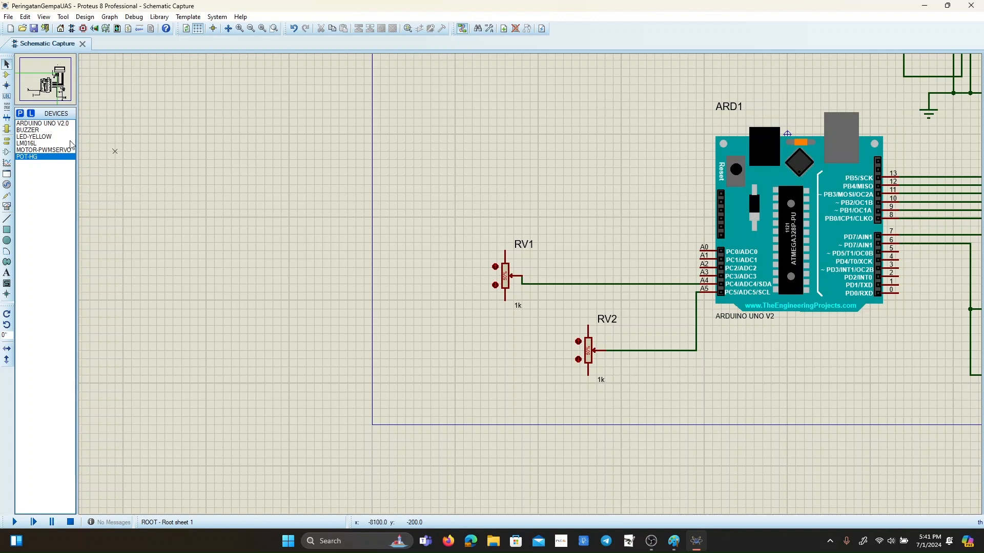
Place a ground terminal below each of the RV1 and RV2 potentiometers and a power terminal above RV1.
click(7, 75)
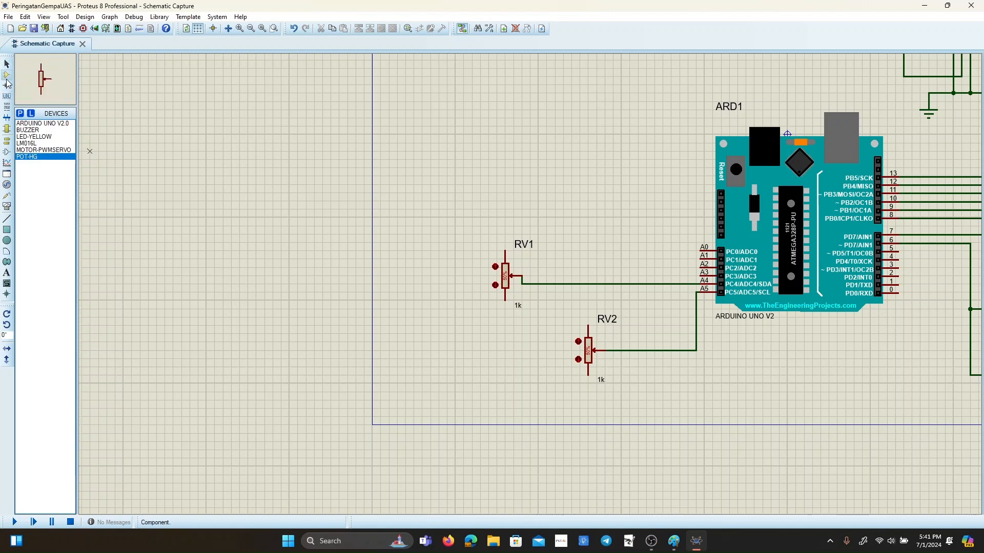
click(8, 142)
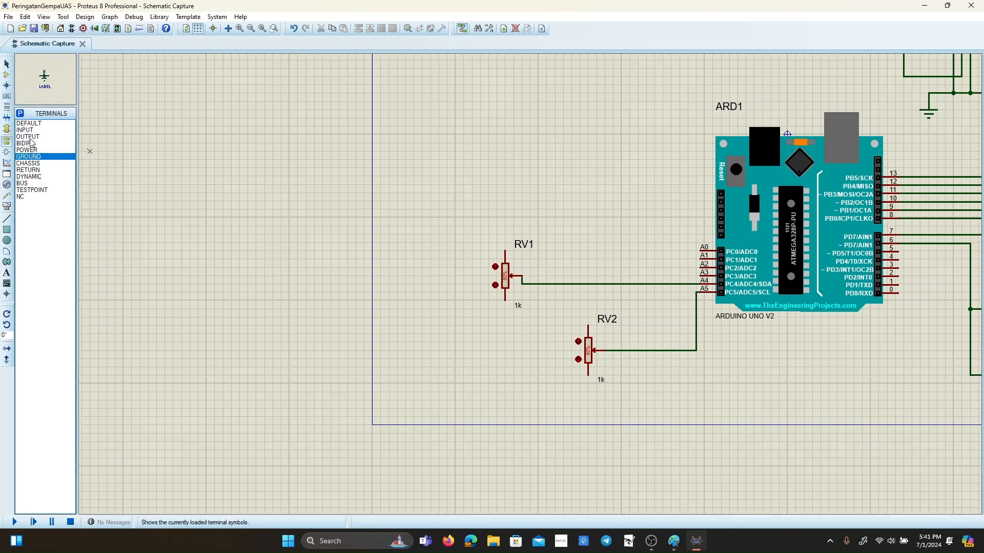
click(35, 151)
click(31, 157)
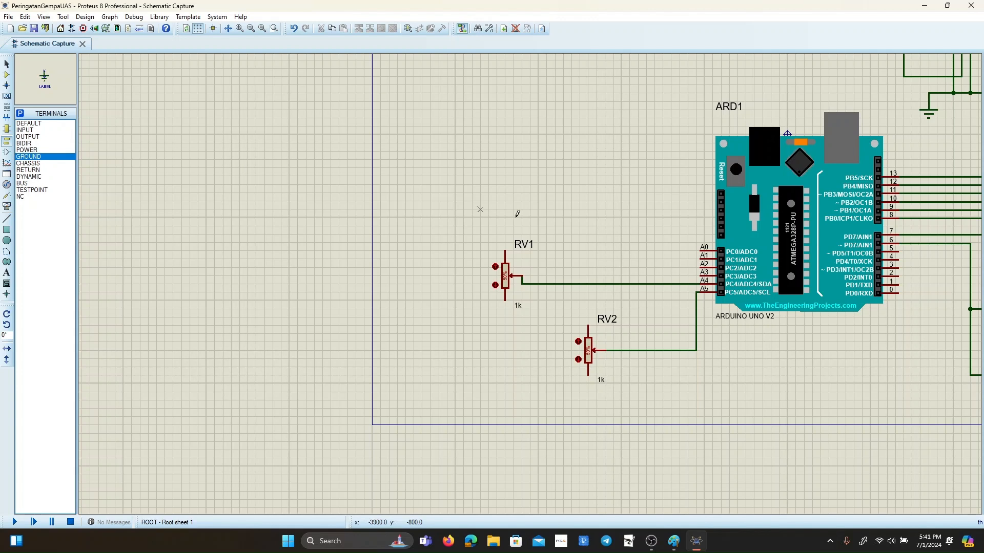
click(504, 316)
click(588, 399)
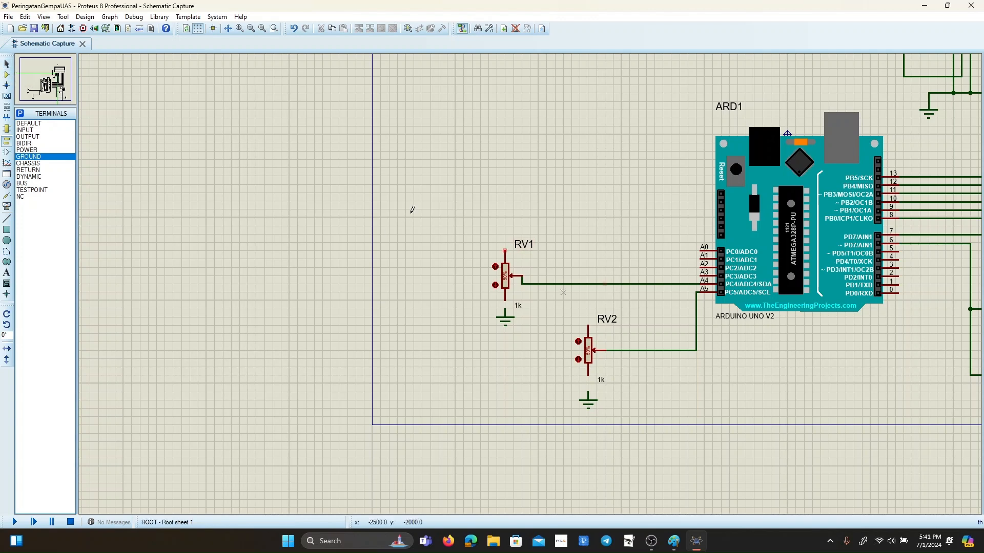
click(34, 153)
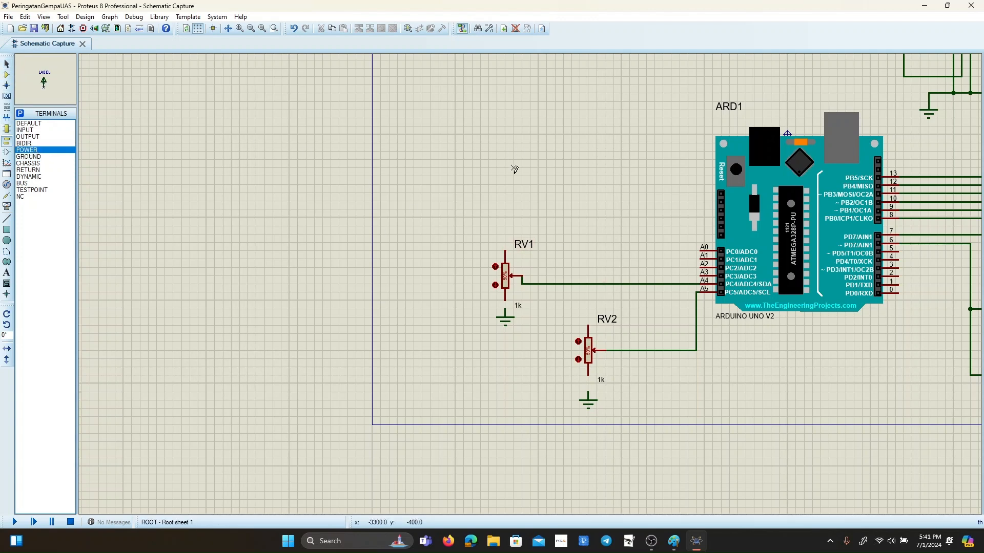
click(505, 225)
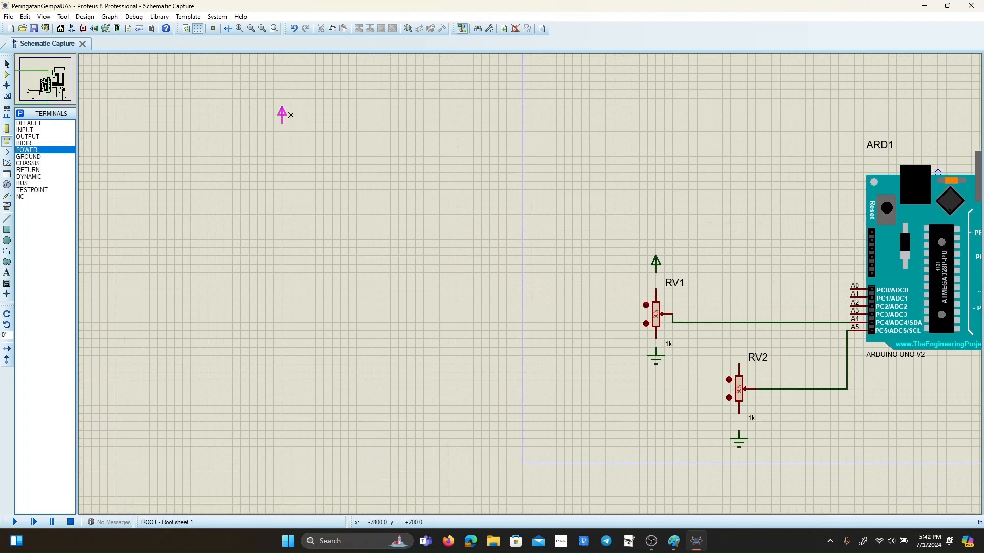
Wire RV1's lower pin to the ground terminal below it and its upper pin to the power terminal above.
click(7, 64)
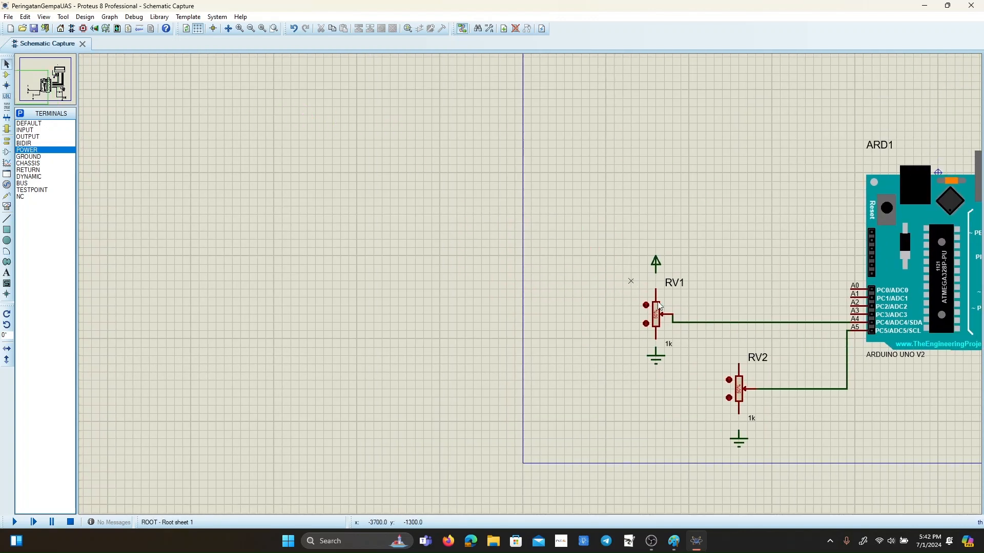
click(655, 347)
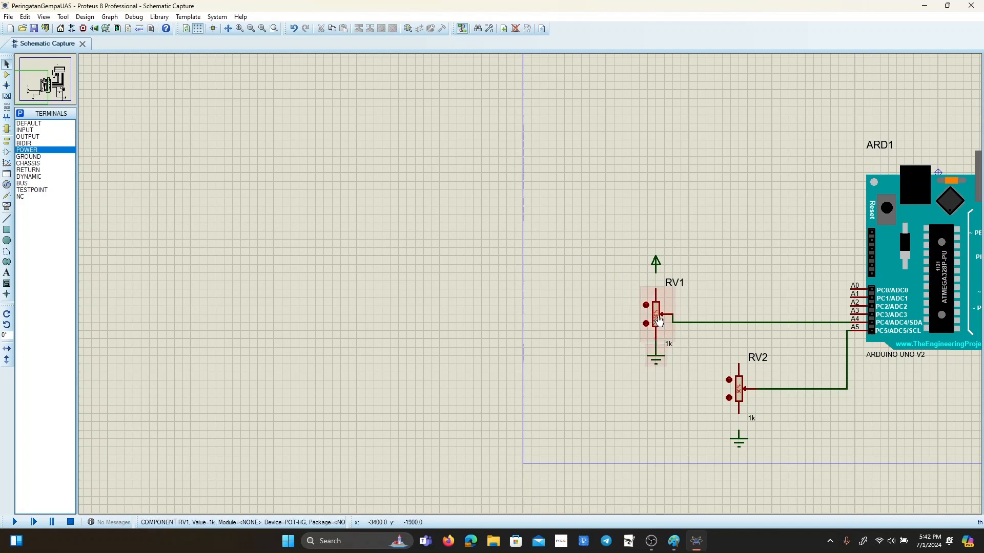
click(656, 274)
click(656, 289)
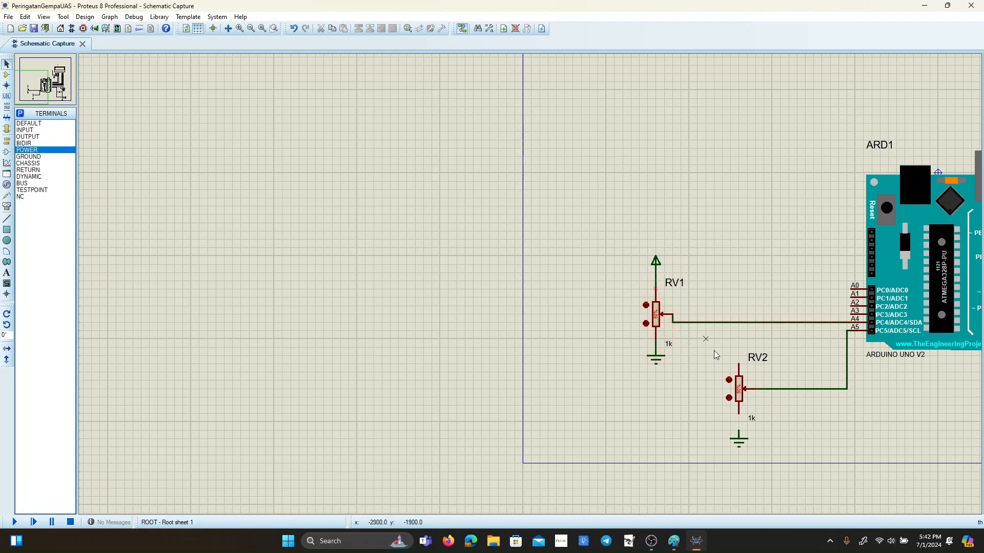
Wire RV2's lower pin to its ground terminal and its upper pin to the power line above RV1.
click(738, 413)
click(738, 433)
click(738, 364)
click(730, 322)
click(738, 272)
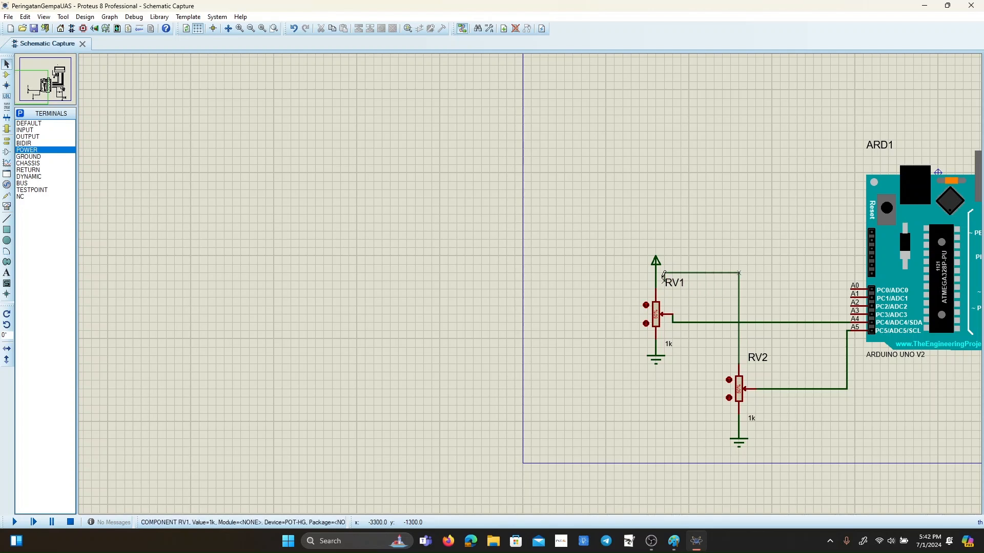
click(656, 273)
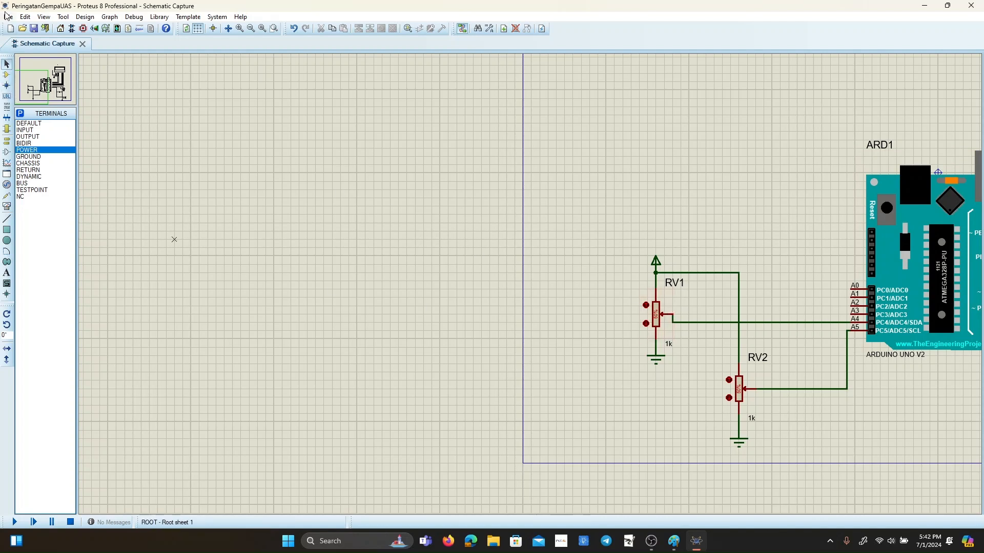
Lower the wiper setting of potentiometer RV1 to 34%.
scroll(643, 317, up, 3)
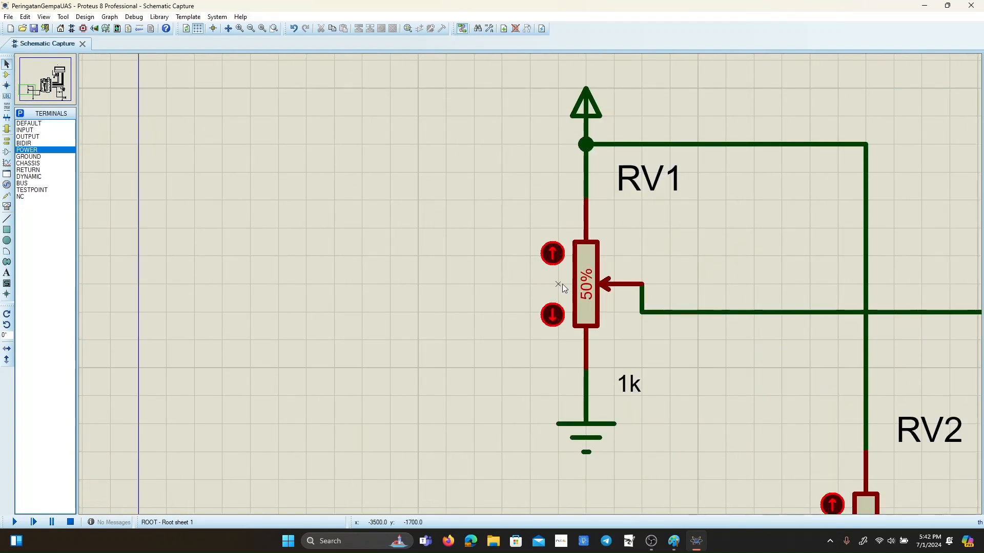
click(553, 316)
click(552, 316)
click(552, 316)
click(552, 316)
click(553, 317)
click(552, 316)
click(553, 316)
click(552, 316)
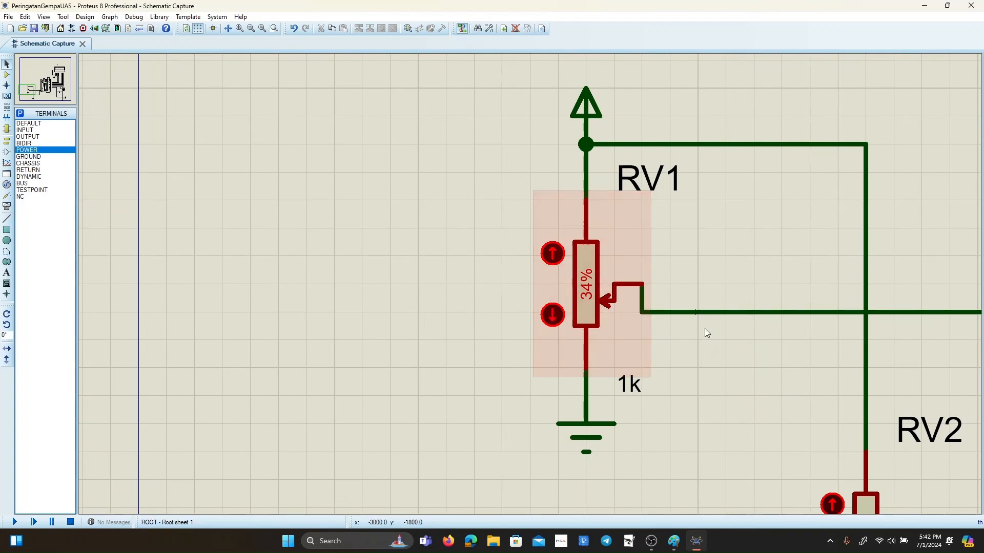
scroll(720, 329, up, 1)
scroll(468, 296, down, 1)
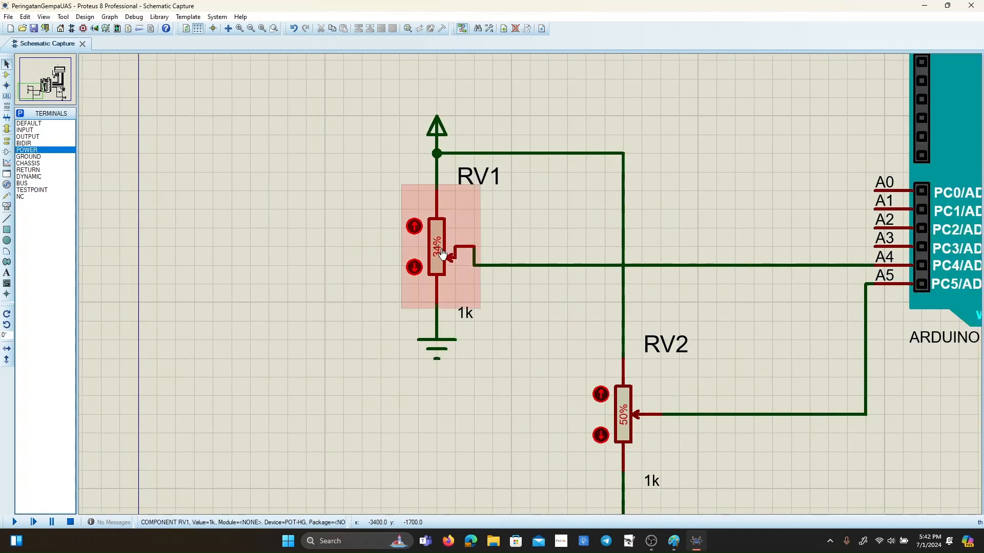
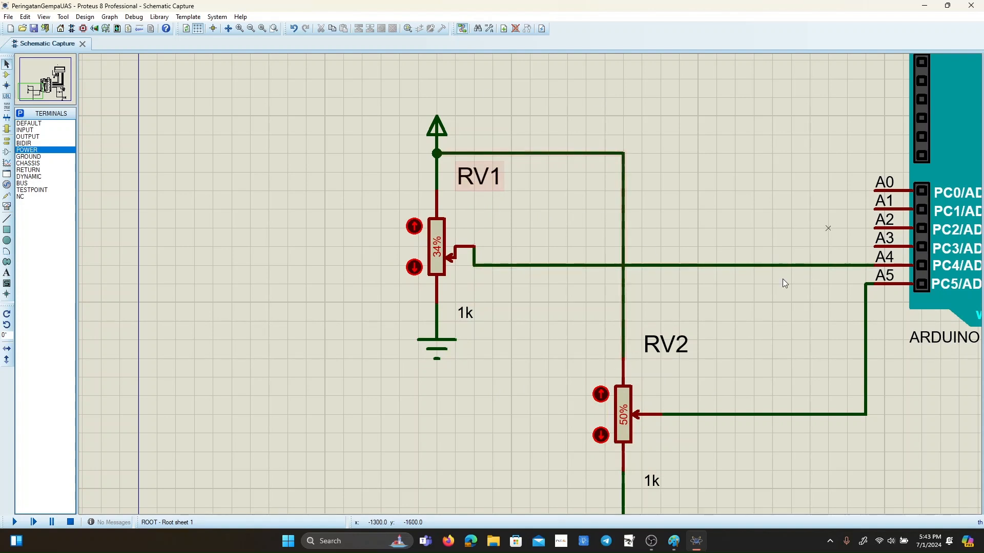
Add the text label "Sebagai Pengganti Accelerometer" above the RV1 potentiometer.
scroll(730, 214, down, 1)
scroll(531, 282, up, 1)
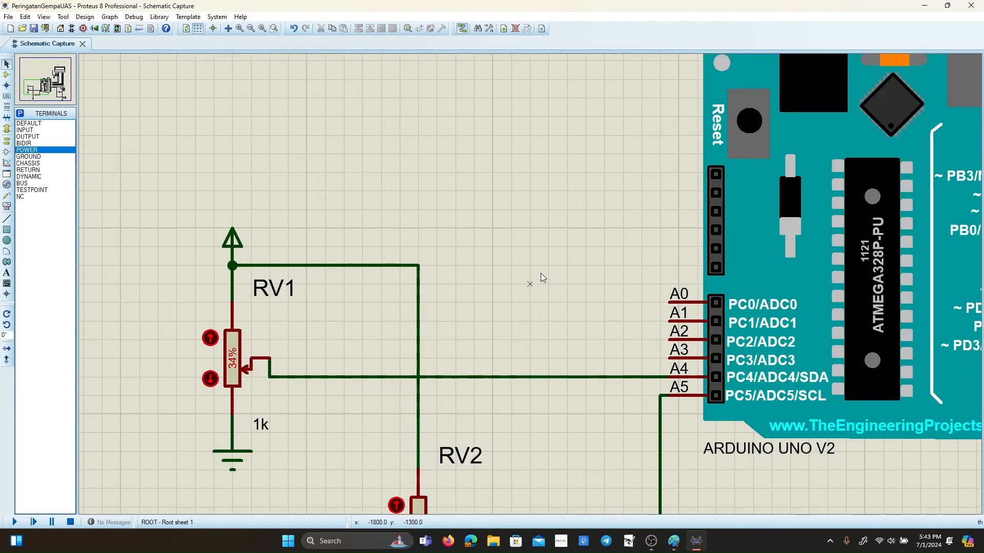
scroll(530, 285, down, 2)
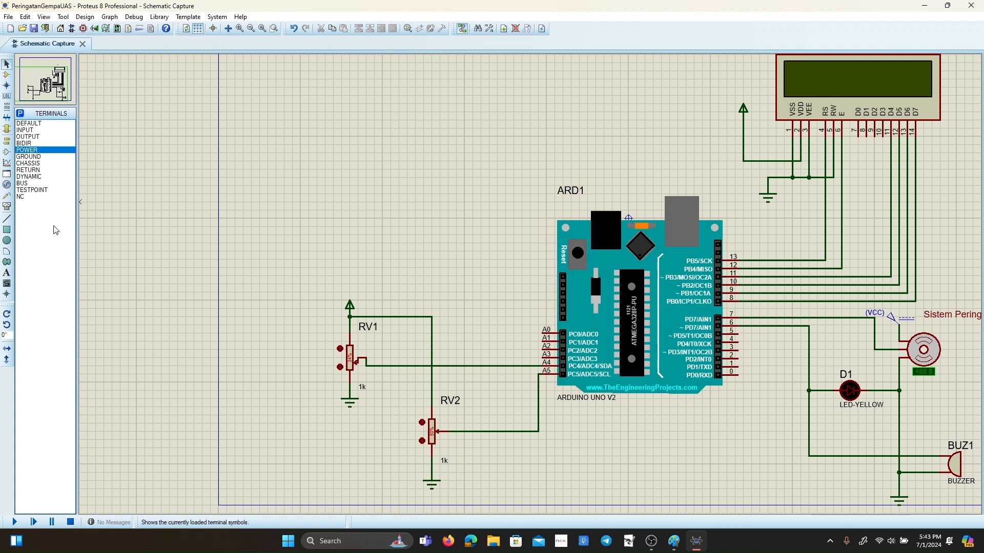
click(7, 273)
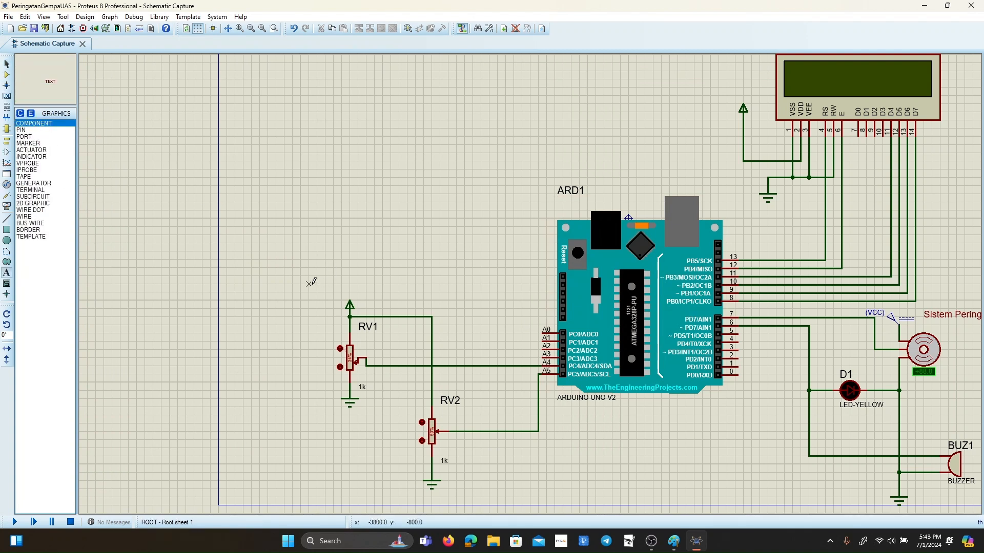
click(275, 284)
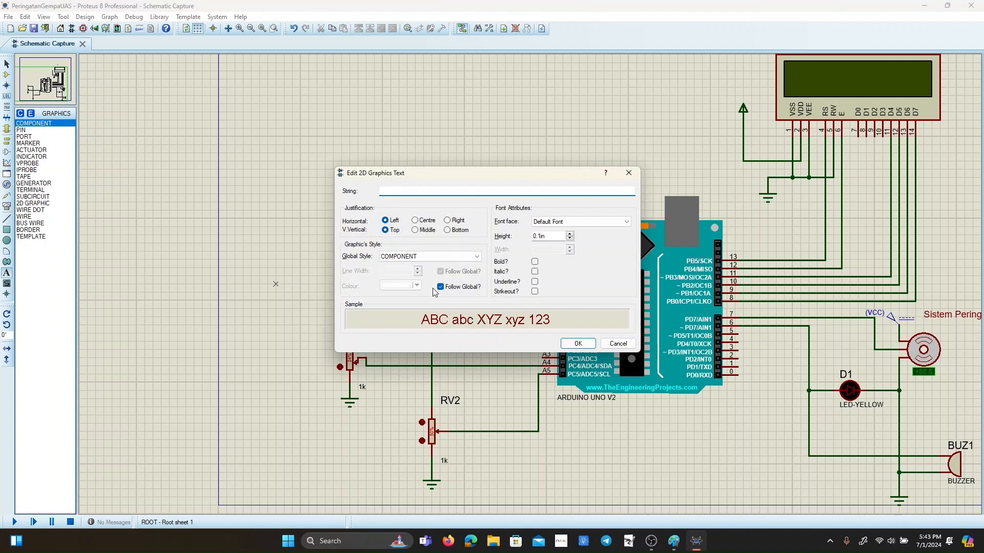
text(Sebagai )
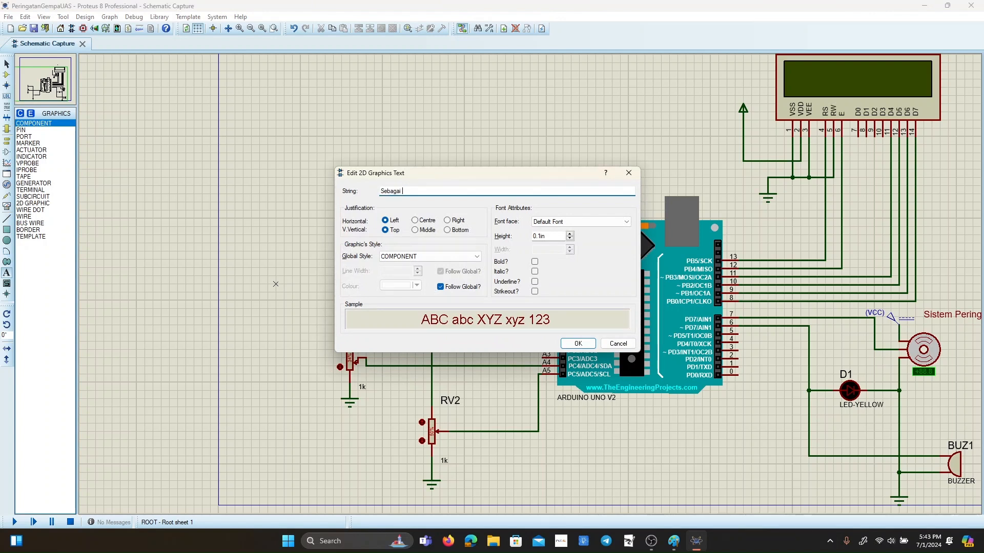
text(Pengganti Accelerometet)
click(578, 343)
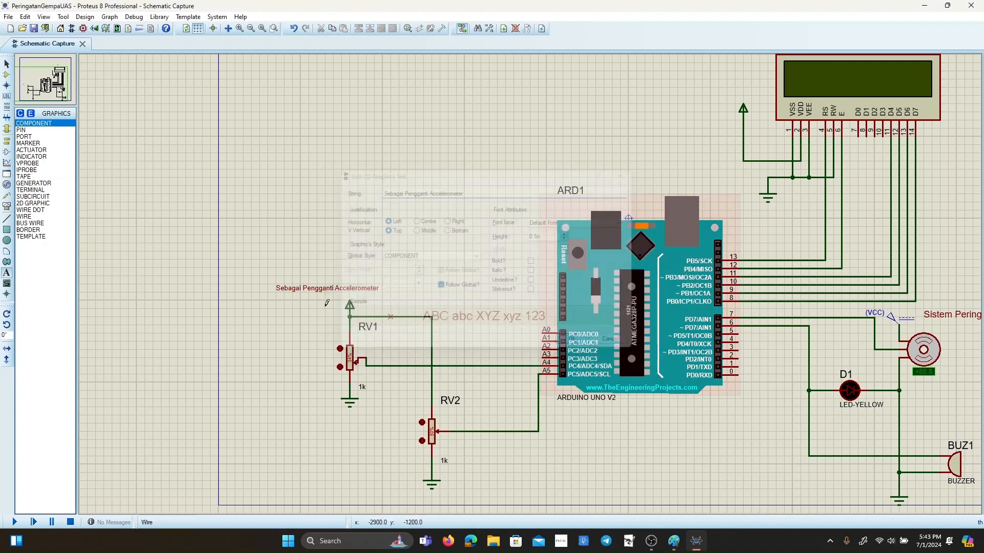
Increase the text height of the "Sebagai Pengganti Accelerometer" label and move it between RV1's power terminal and the Arduino.
right_click(325, 287)
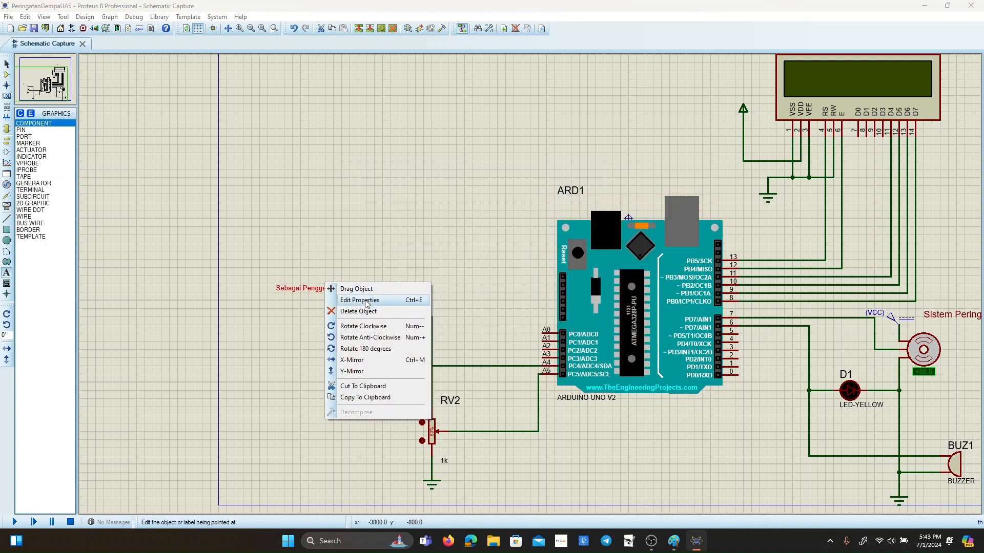
click(367, 302)
click(571, 233)
click(572, 234)
click(571, 234)
click(571, 233)
click(575, 343)
right_click(386, 285)
click(405, 288)
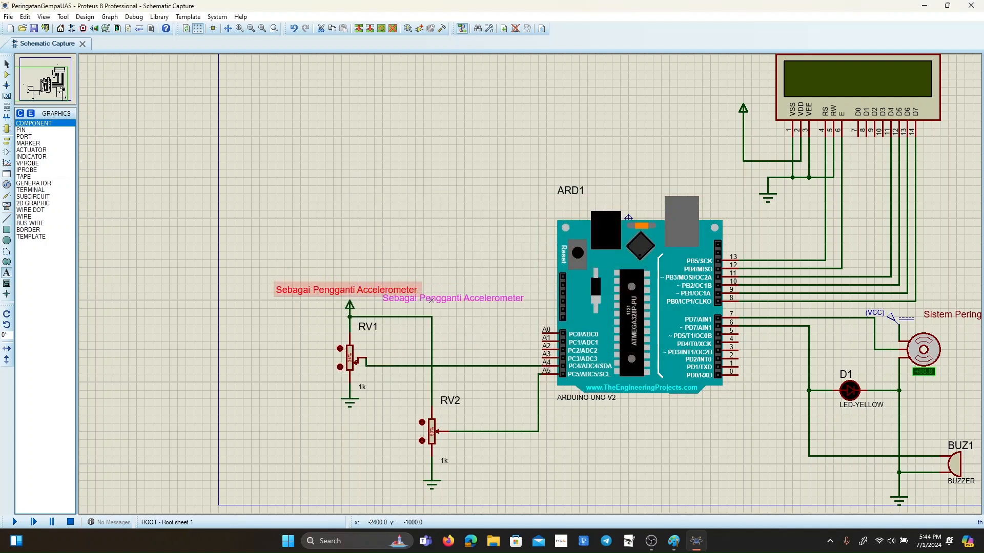
click(439, 300)
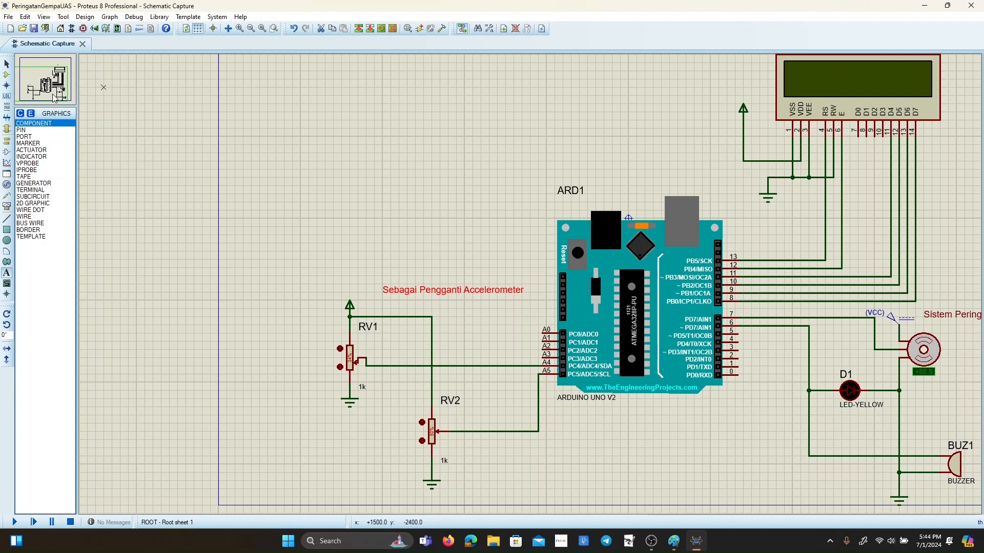
click(7, 64)
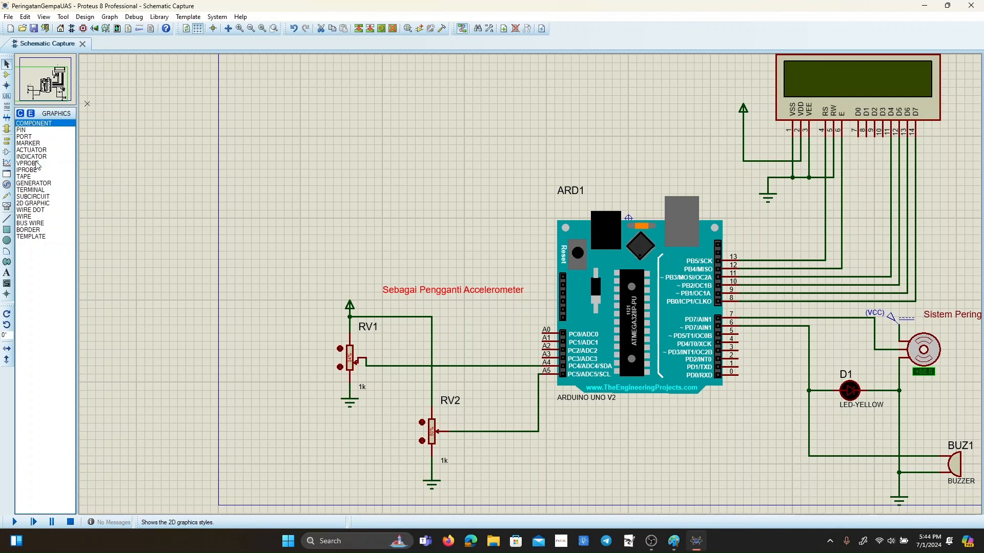
Add the animated LAMP device from the library and place it in the empty area above the accelerometer label.
click(7, 75)
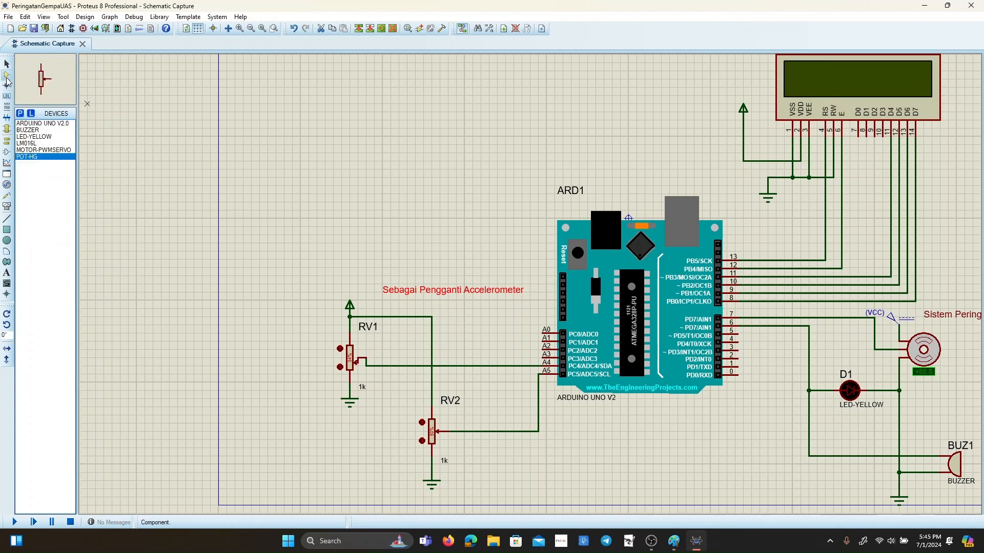
click(20, 113)
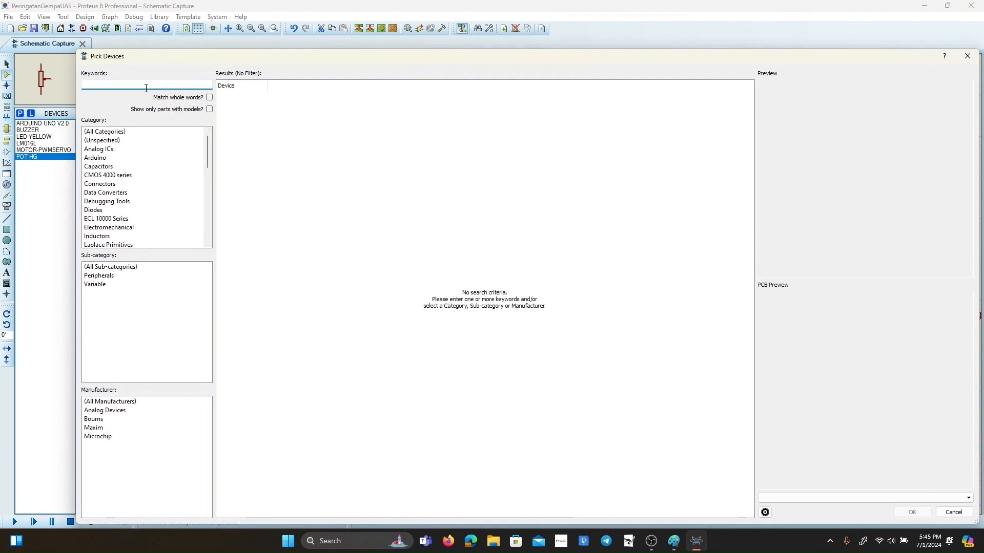
text(Lamp)
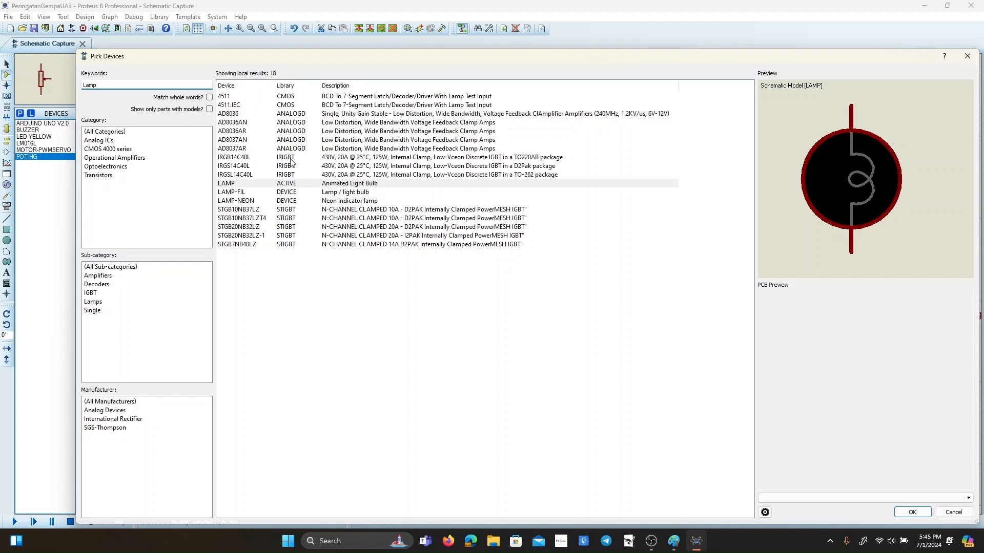
click(256, 185)
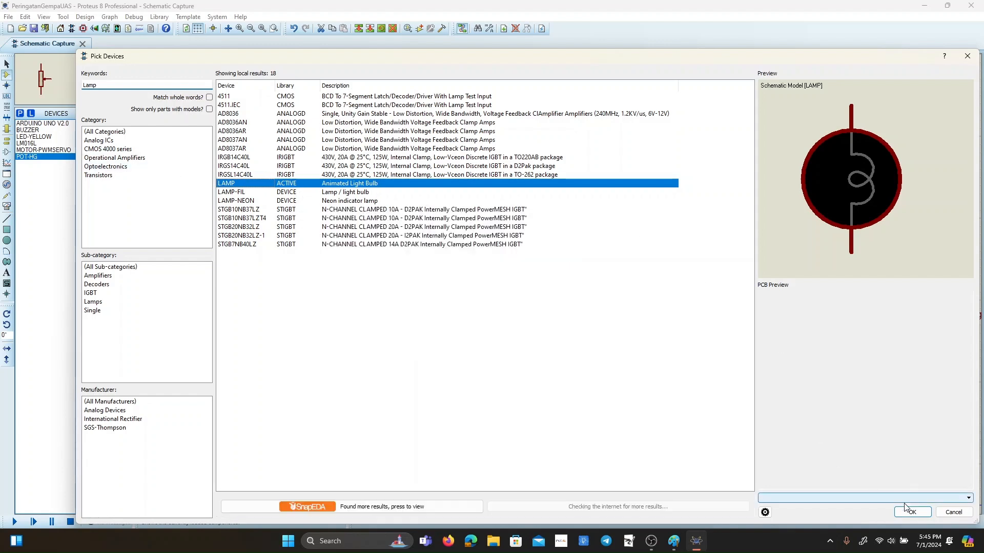
click(915, 513)
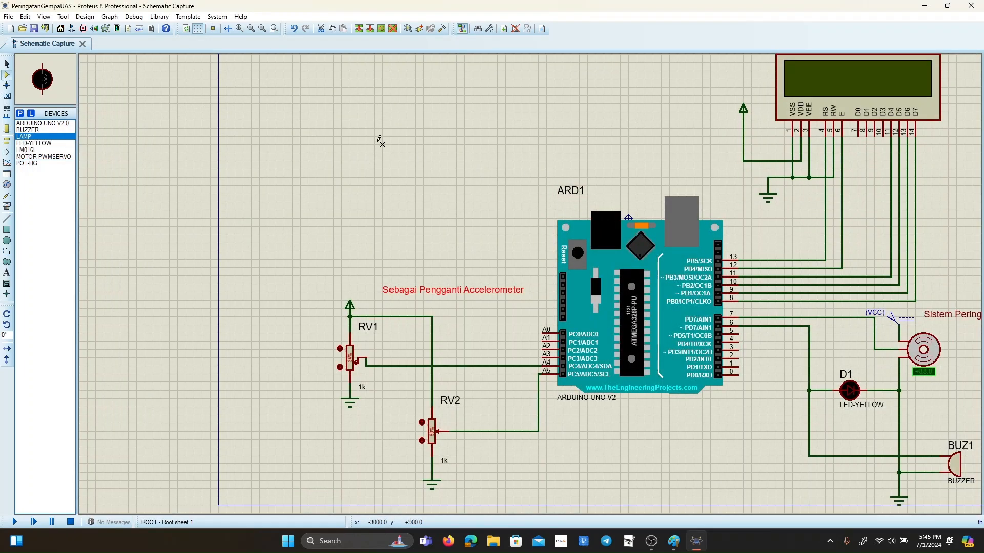
key(F6)
scroll(530, 282, down, 3)
scroll(529, 282, up, 2)
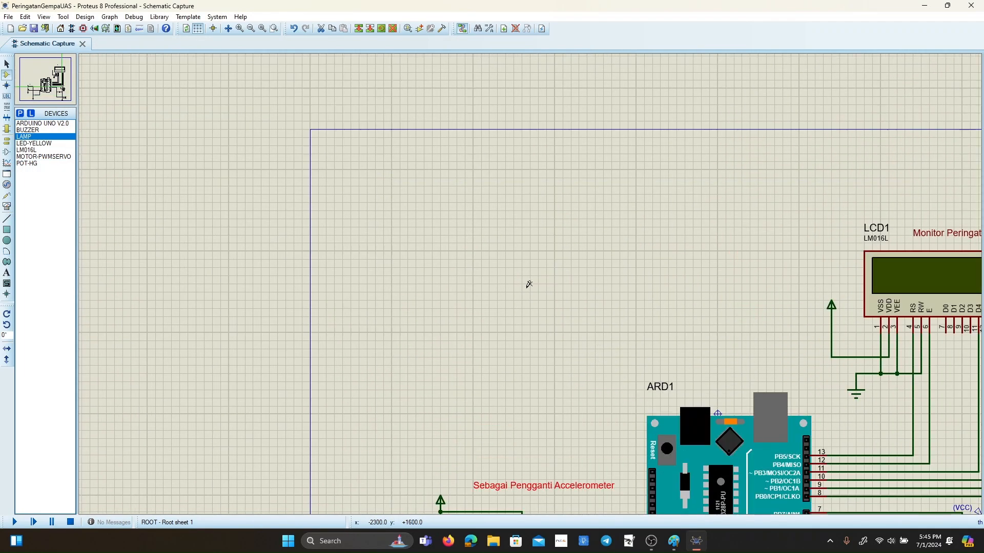
click(517, 285)
click(522, 285)
Add the animated RELAY device from the library and place it beside lamp L1, on the side away from the LCD.
click(20, 113)
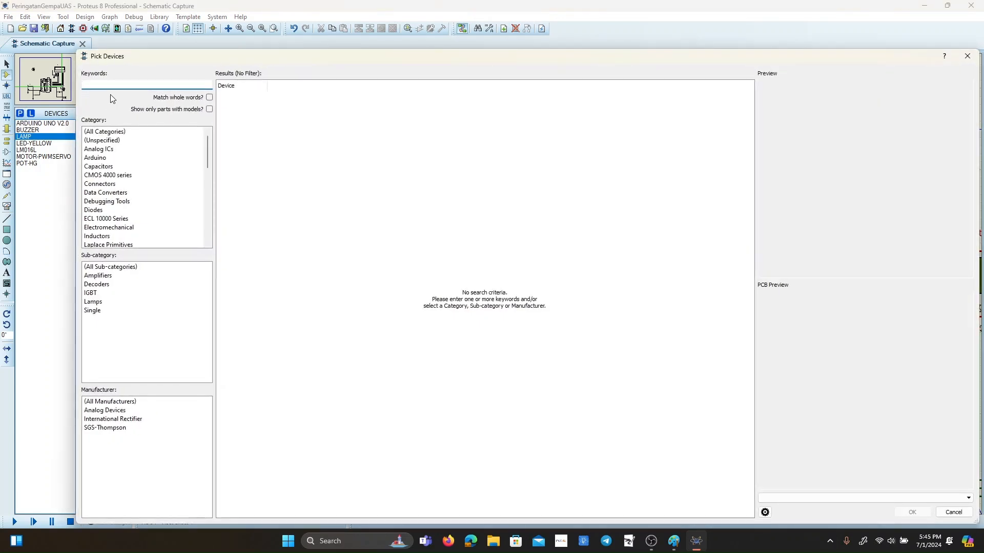
text(Relay)
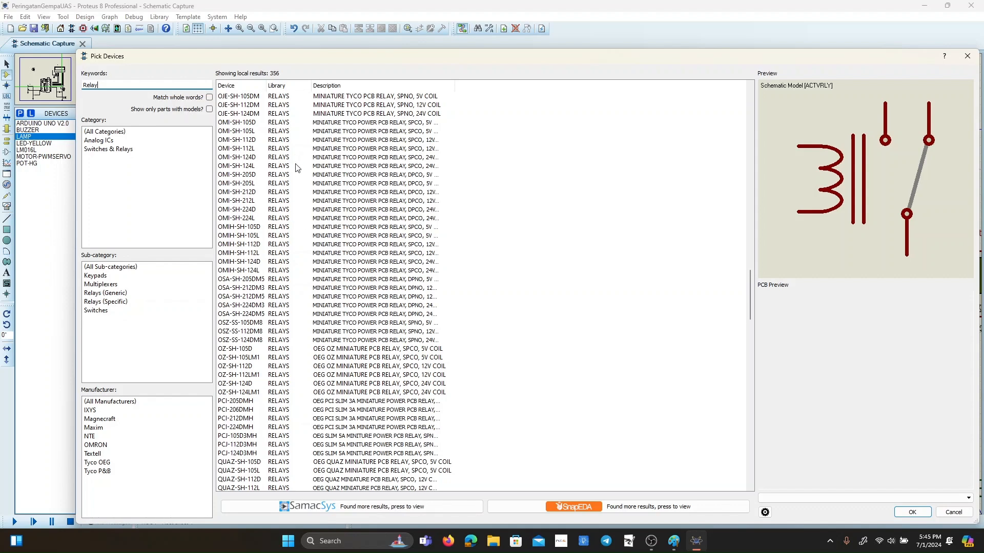
scroll(332, 184, down, 11)
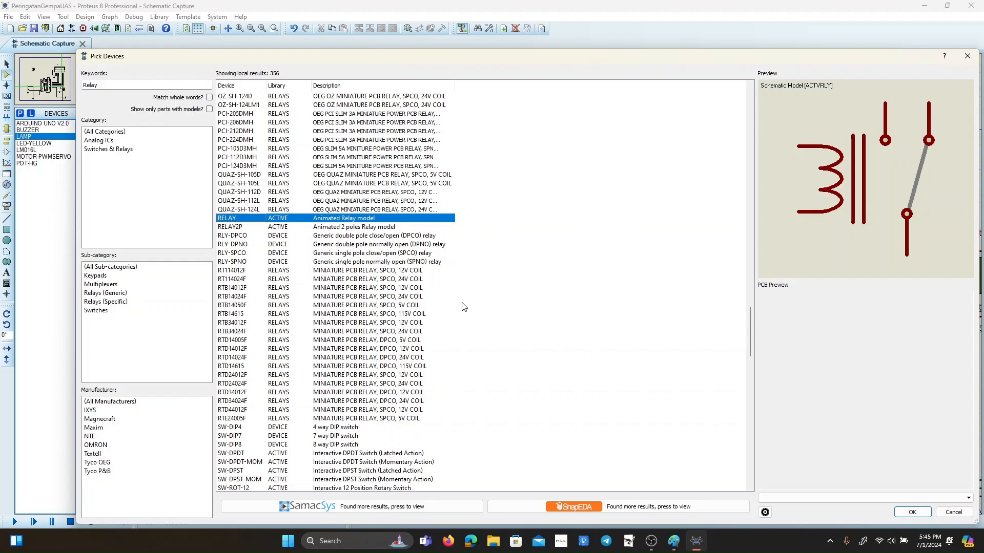
click(913, 512)
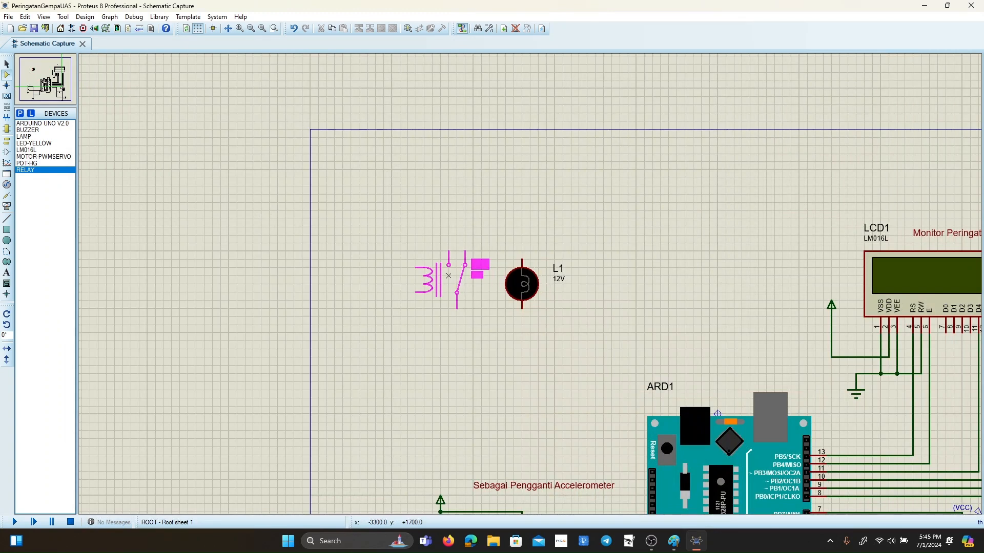
click(448, 275)
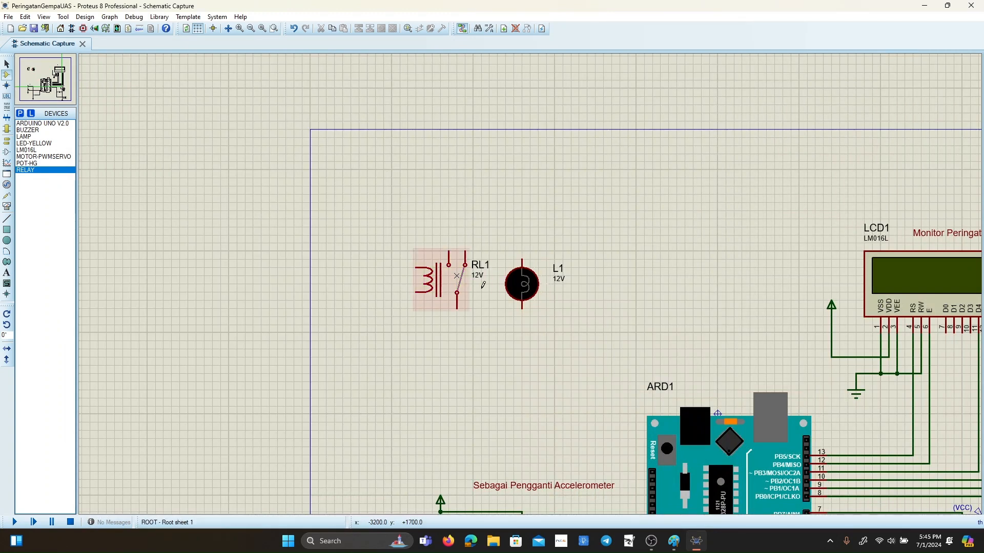
Add the 2N2222 NPN transistor from the library and place it below the coil of relay RL1.
click(20, 114)
text(Transistor)
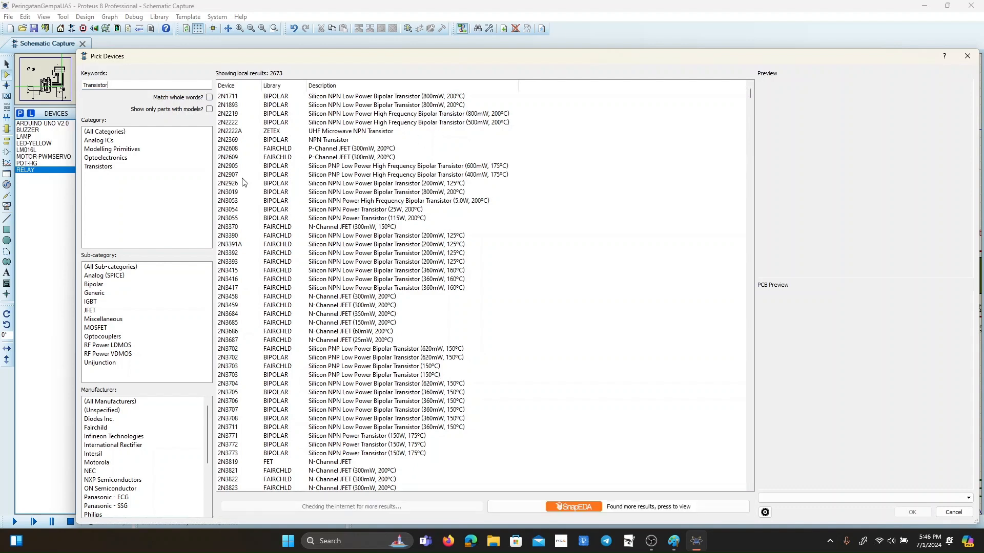
click(238, 123)
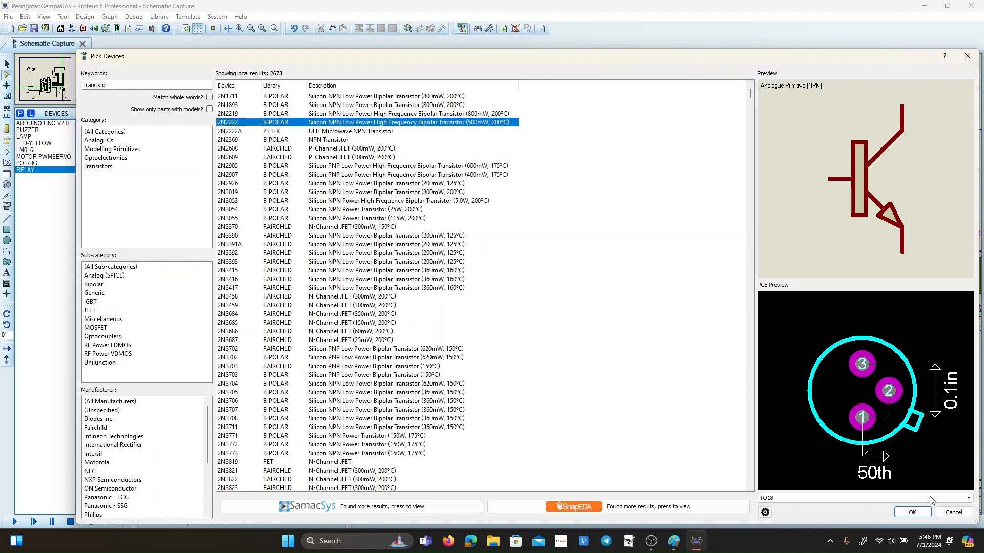
click(927, 514)
click(388, 345)
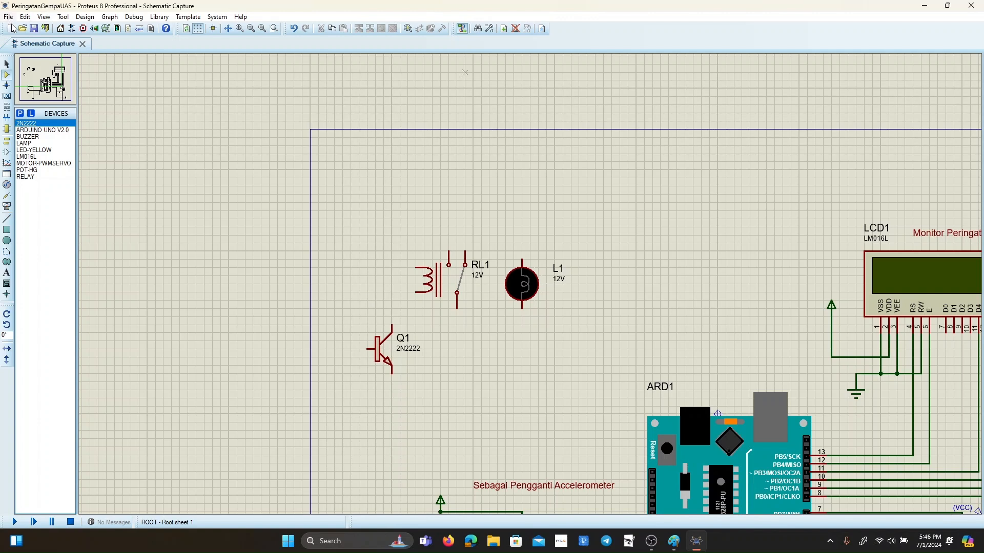
Add the analog RESISTOR primitive from the library and place it below transistor Q1.
click(20, 113)
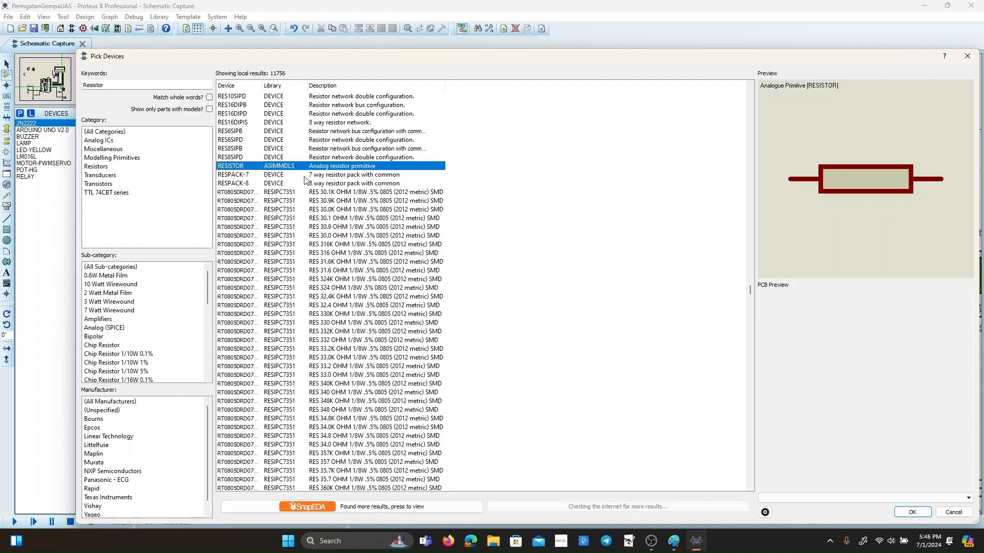
click(311, 175)
click(318, 167)
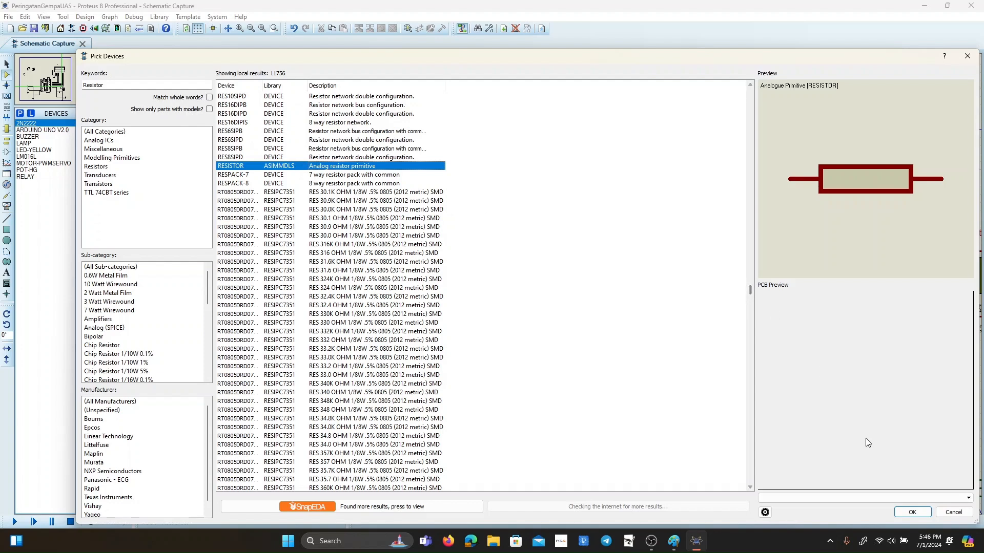
click(907, 516)
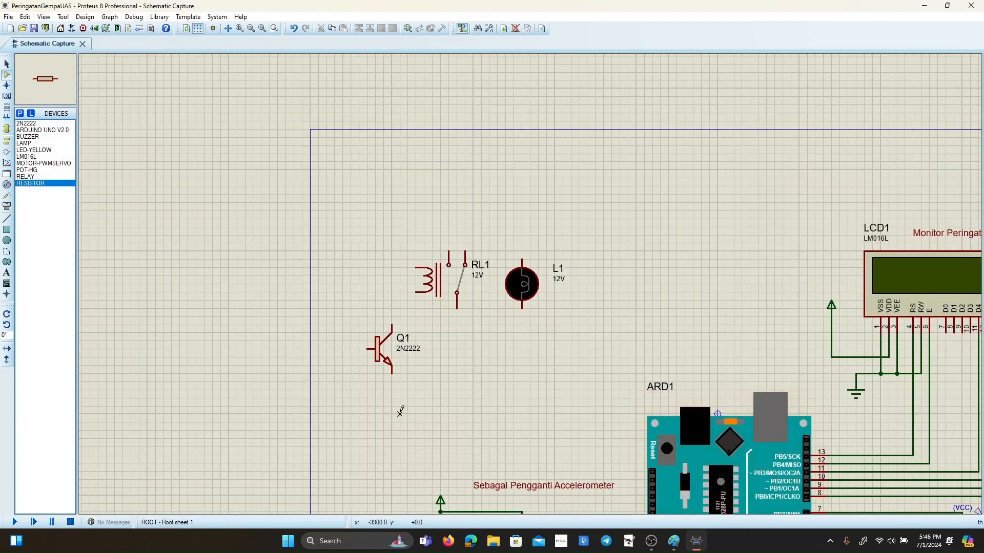
click(436, 413)
click(436, 406)
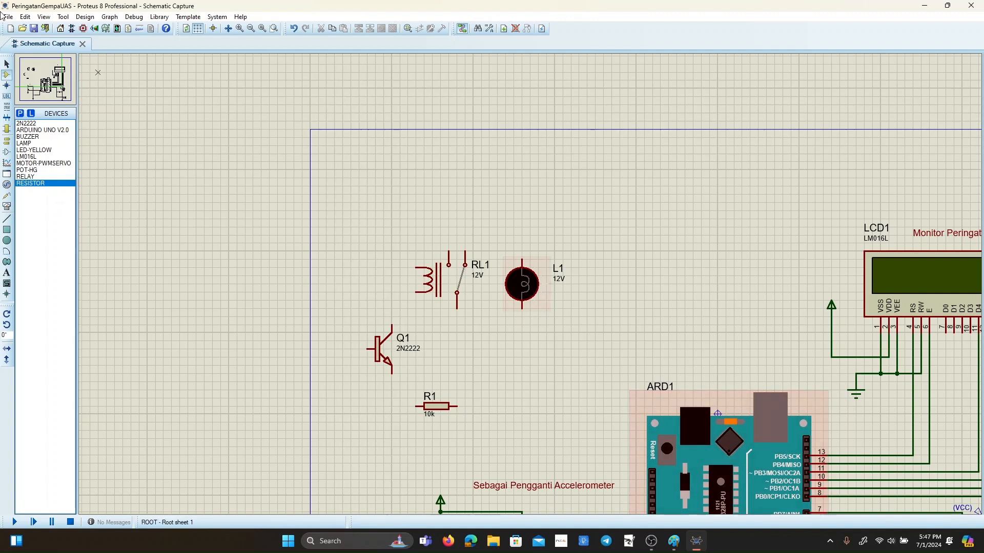
Wire relay RL1's normally open (NO) contact to the upper pin of lamp L1.
click(6, 63)
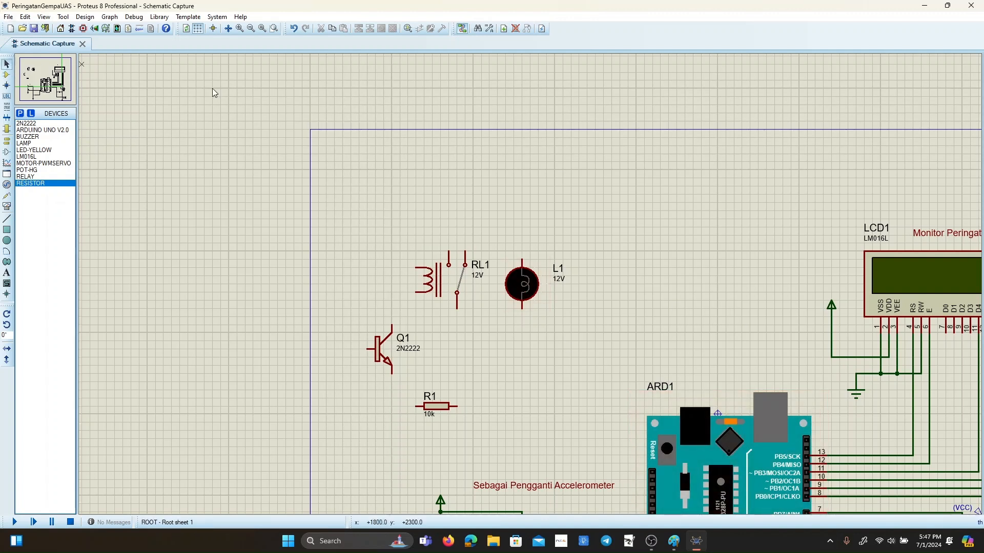
click(449, 250)
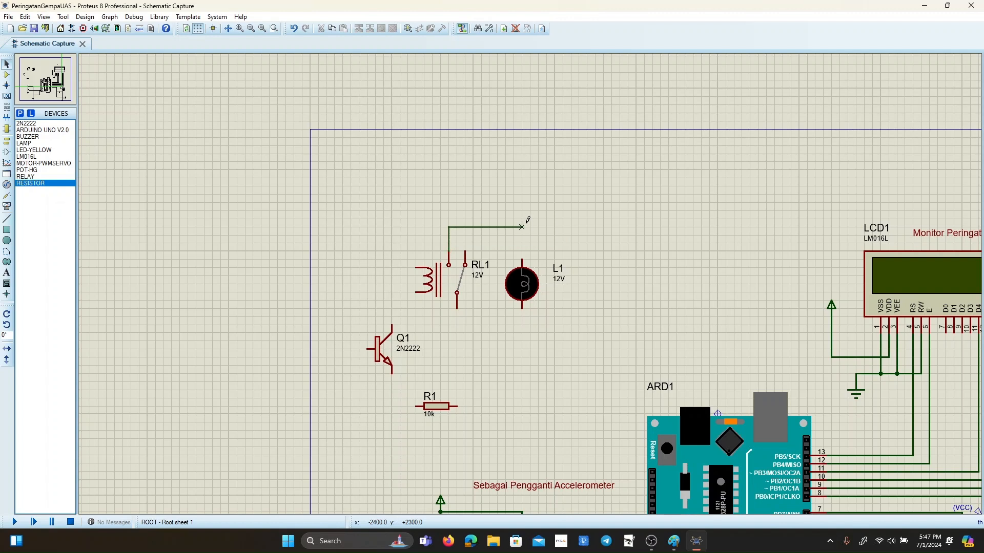
click(522, 260)
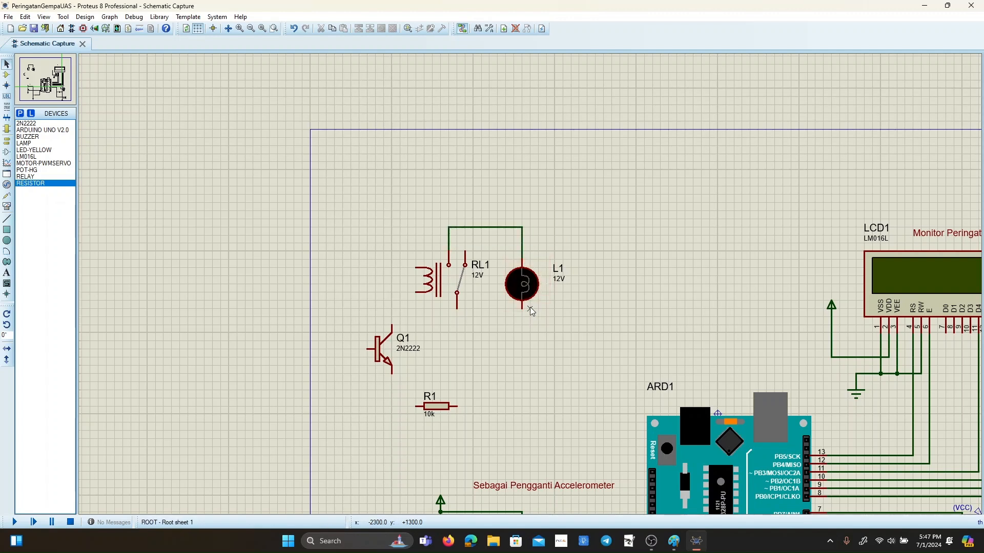
Place a power terminal below lamp L1 and rotate it 180 degrees.
click(7, 142)
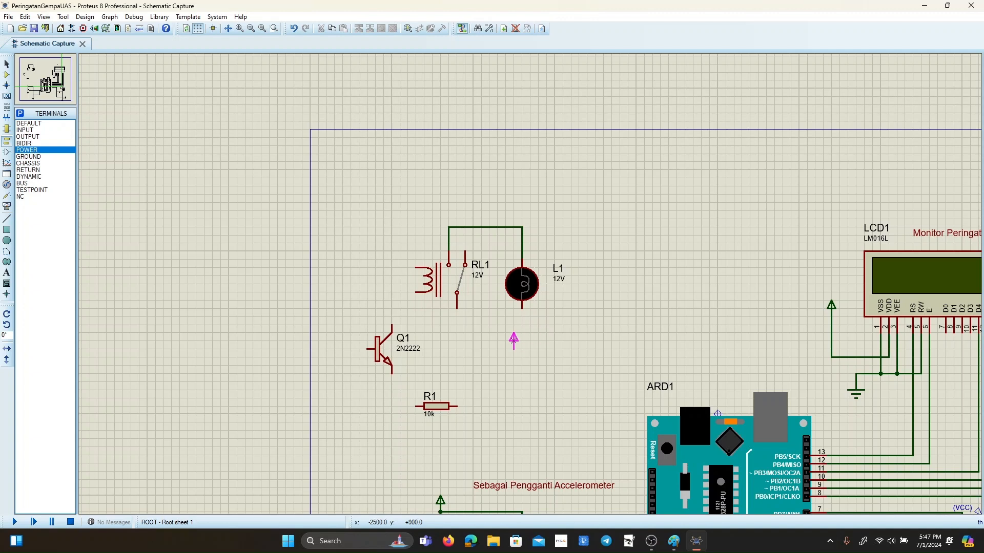
click(529, 342)
right_click(536, 342)
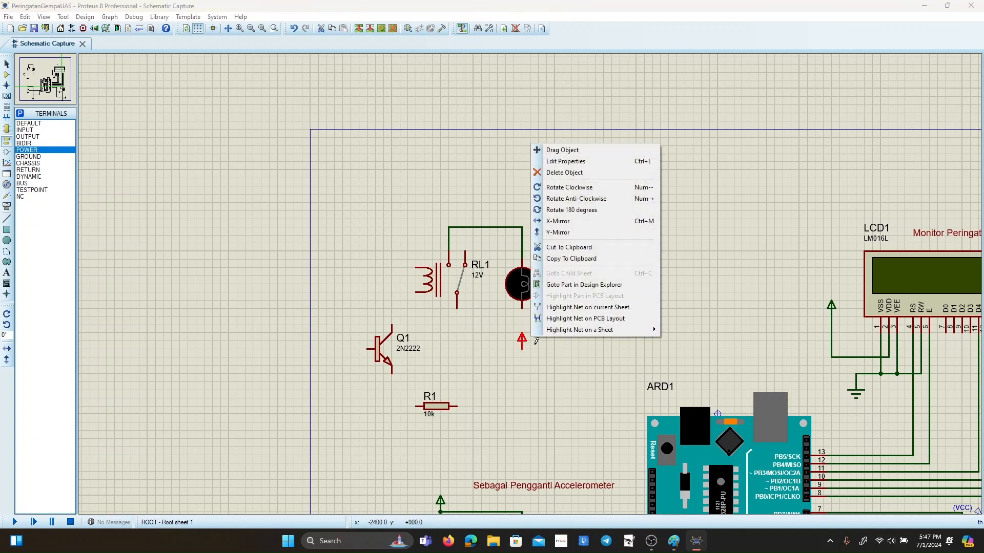
click(560, 209)
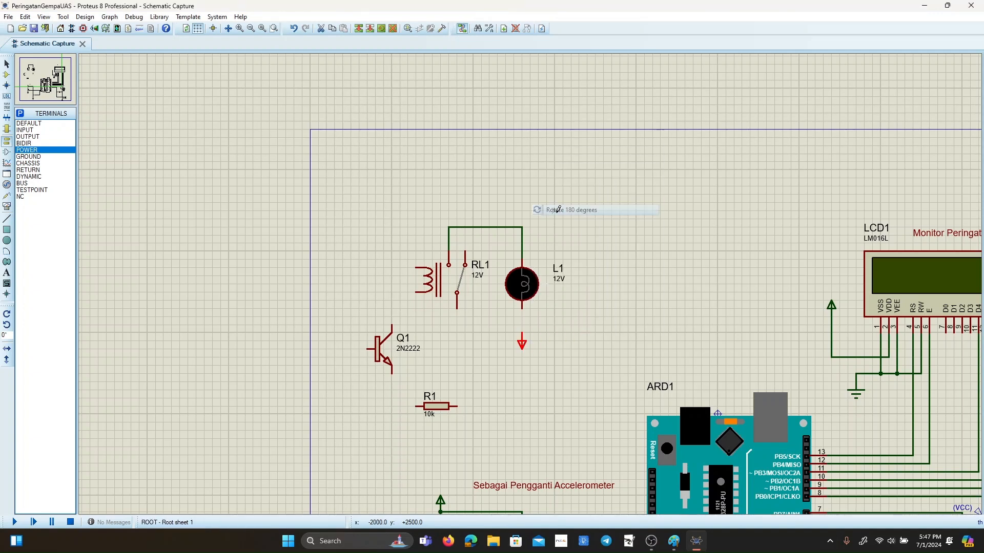
click(6, 64)
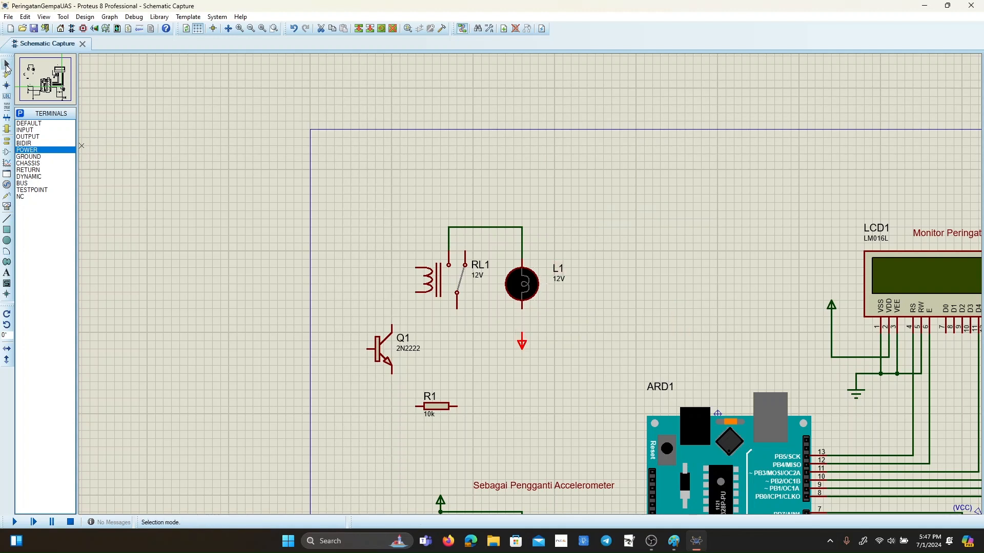
Wire lamp L1's lower pin to the power terminal, and wire relay RL1's common contact to a new ground terminal below it.
click(521, 306)
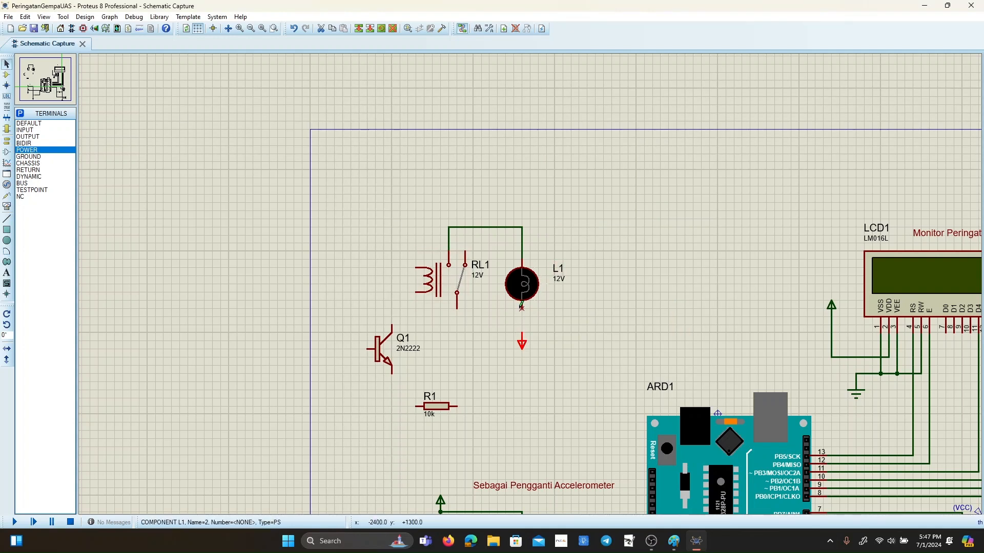
click(521, 332)
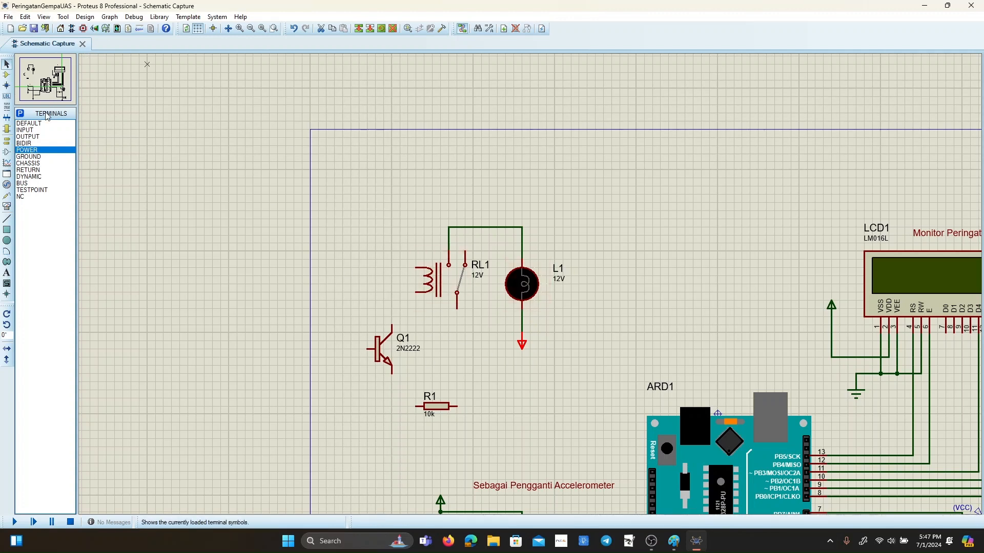
click(49, 157)
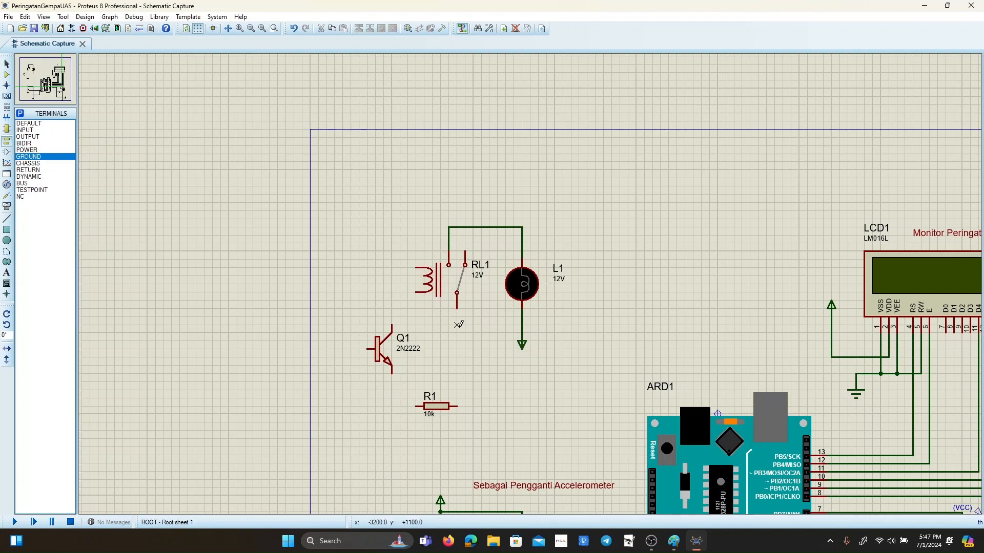
click(457, 334)
click(7, 63)
click(456, 309)
click(456, 328)
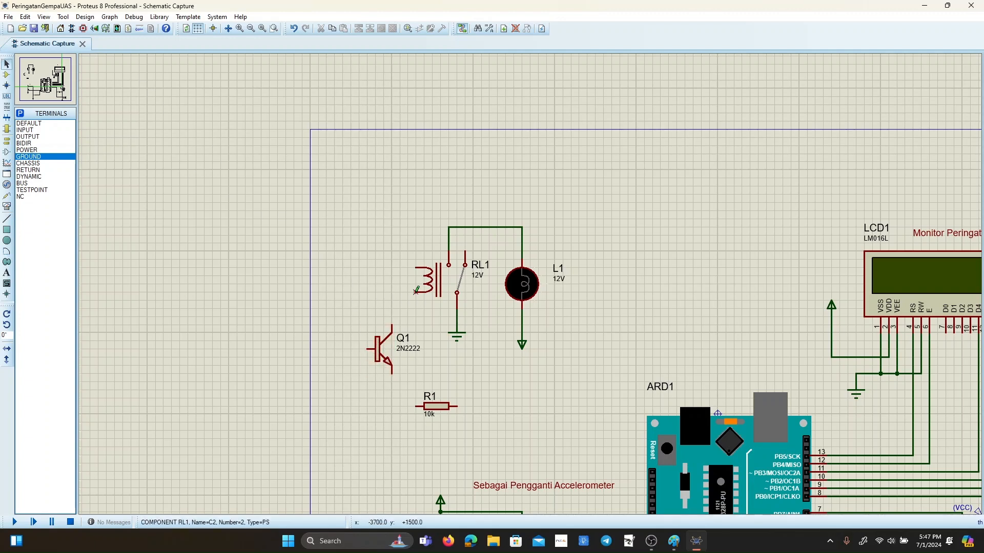
Wire the lower coil pin of relay RL1 to Q1's collector and Q1's base to the left end of resistor R1.
click(393, 292)
click(393, 323)
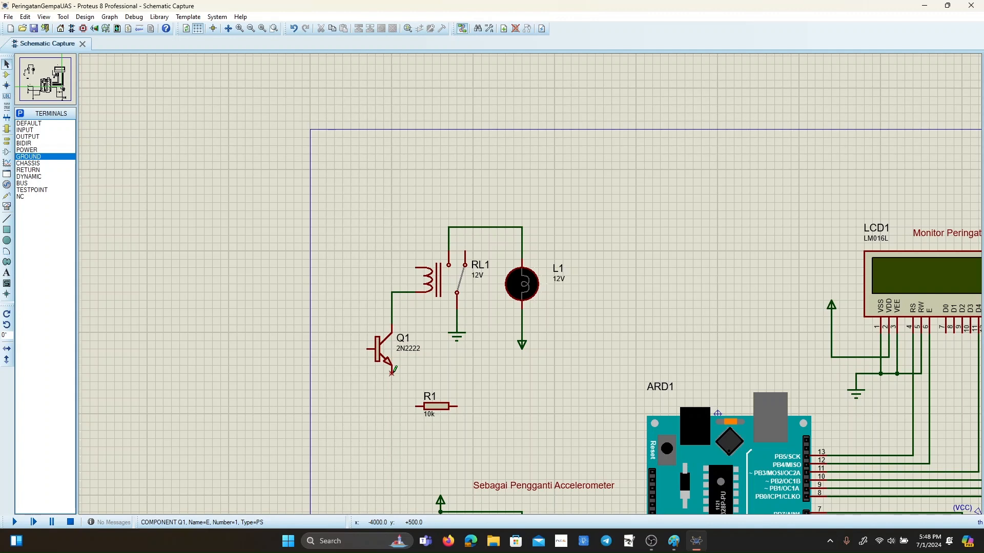
click(367, 349)
click(342, 349)
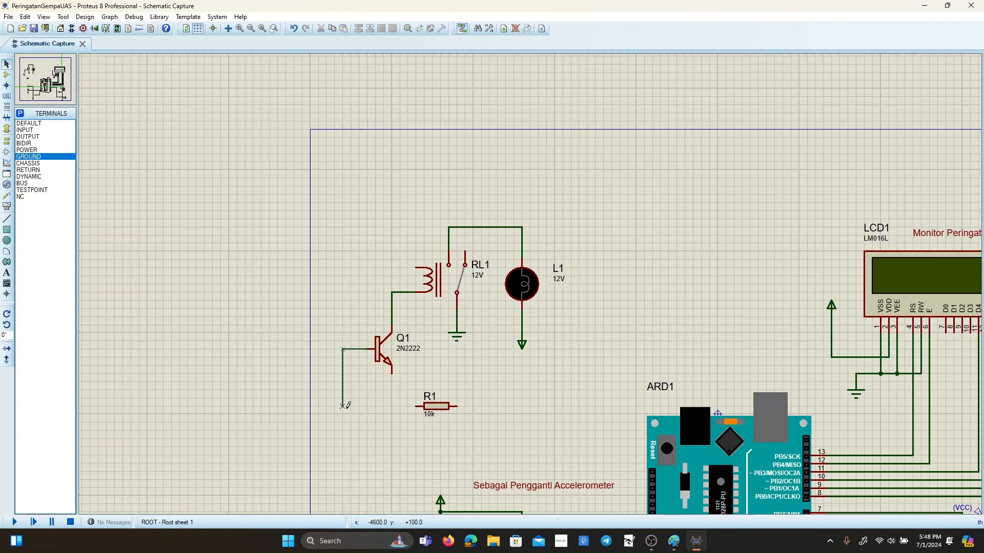
click(417, 407)
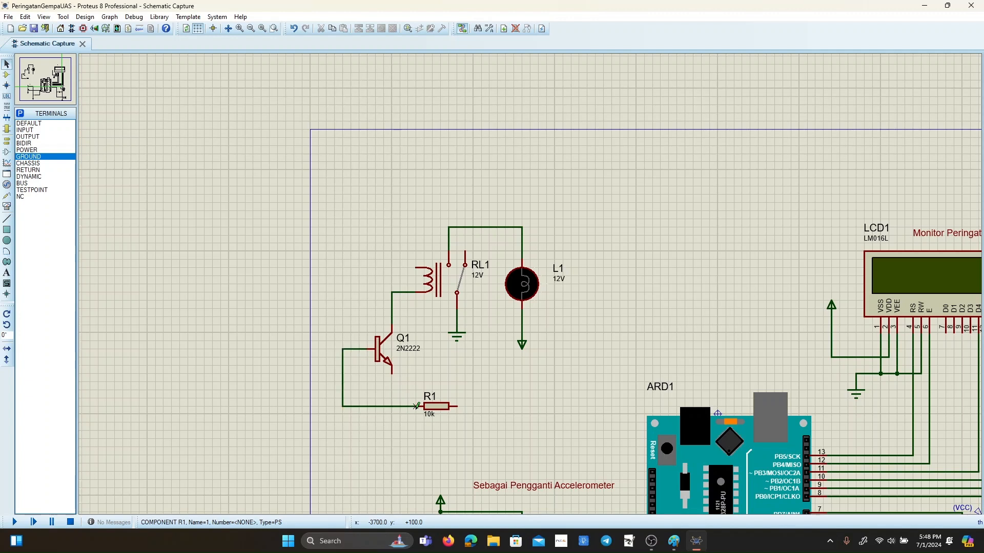
Wire the right end of resistor R1 to digital pin 5 of Arduino ARD1, routing around the board.
click(458, 406)
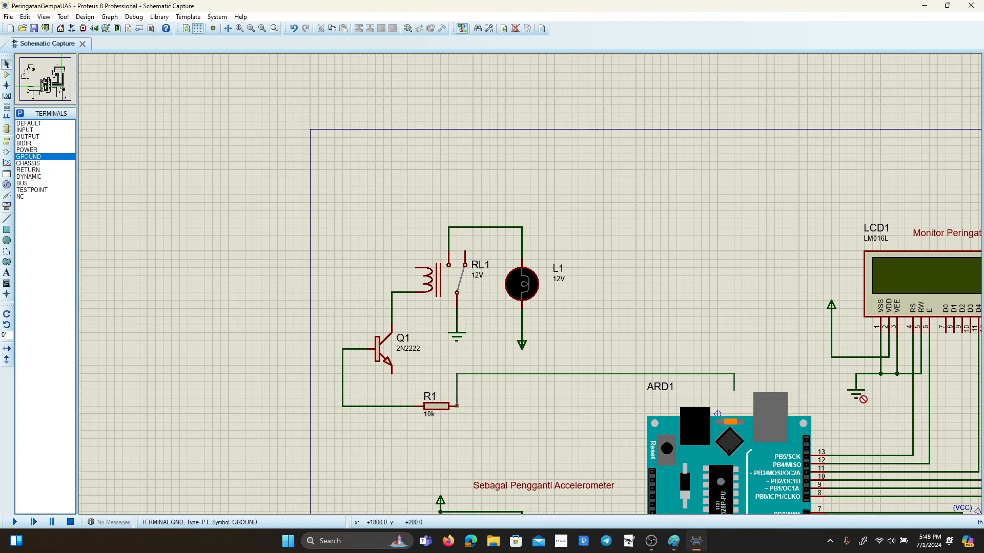
scroll(843, 440, down, 1)
scroll(737, 386, up, 2)
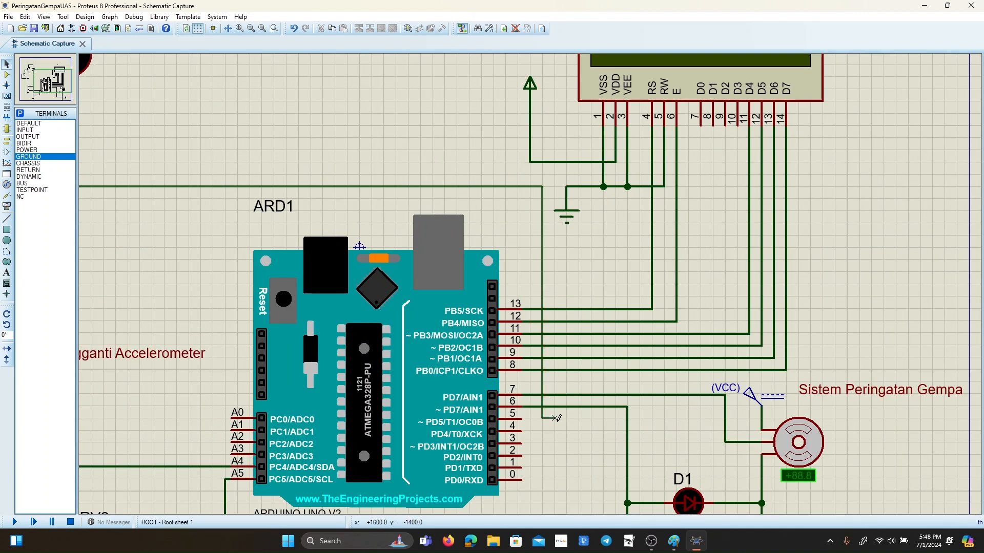
click(522, 419)
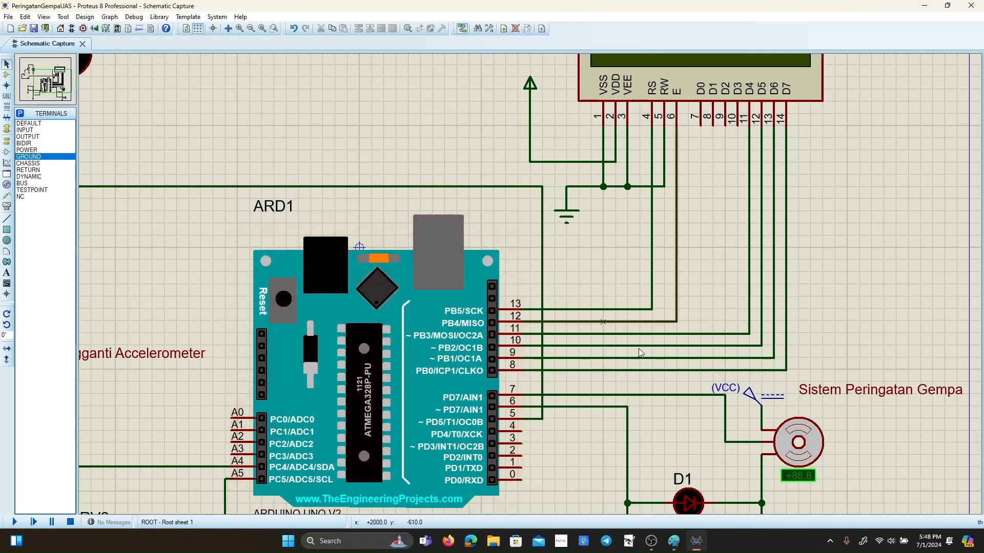
Place a power terminal above relay RL1's coil and wire it to the upper coil pin.
scroll(360, 287, up, 1)
scroll(530, 285, down, 4)
scroll(529, 284, up, 3)
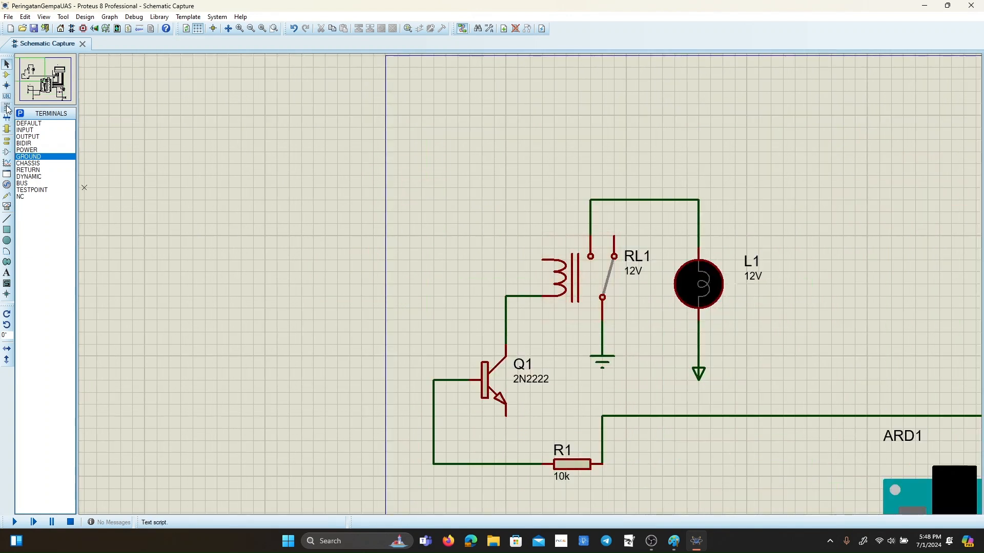
click(36, 149)
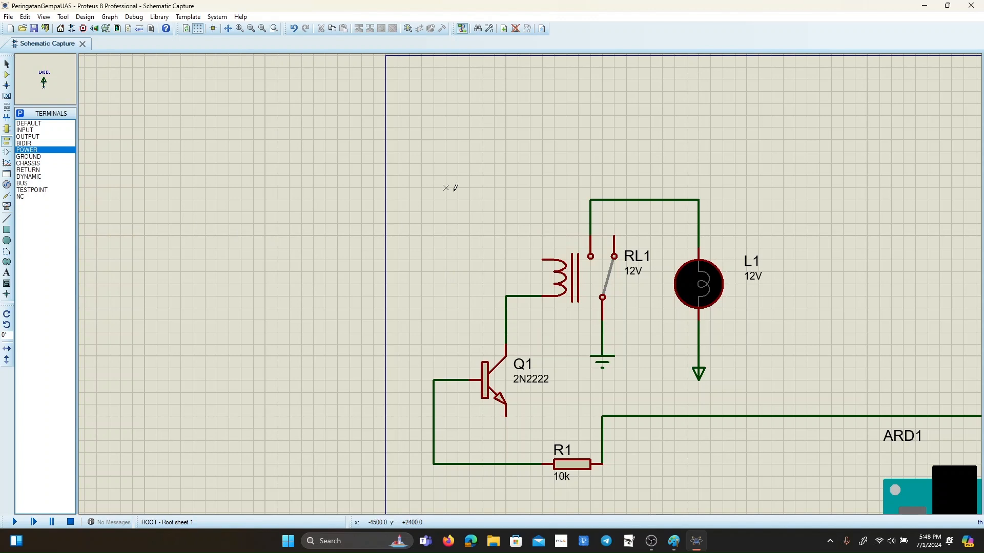
click(505, 163)
click(6, 64)
click(505, 175)
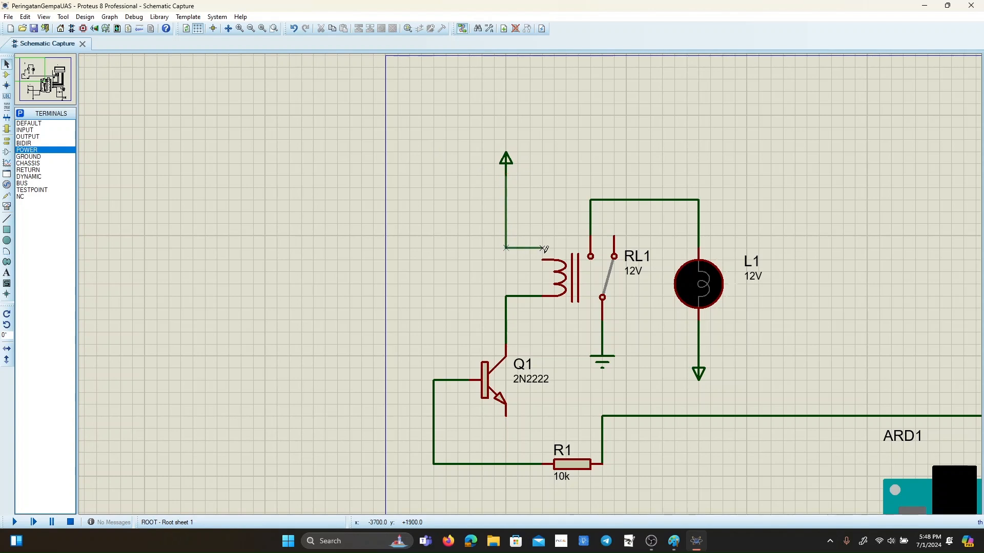
click(542, 259)
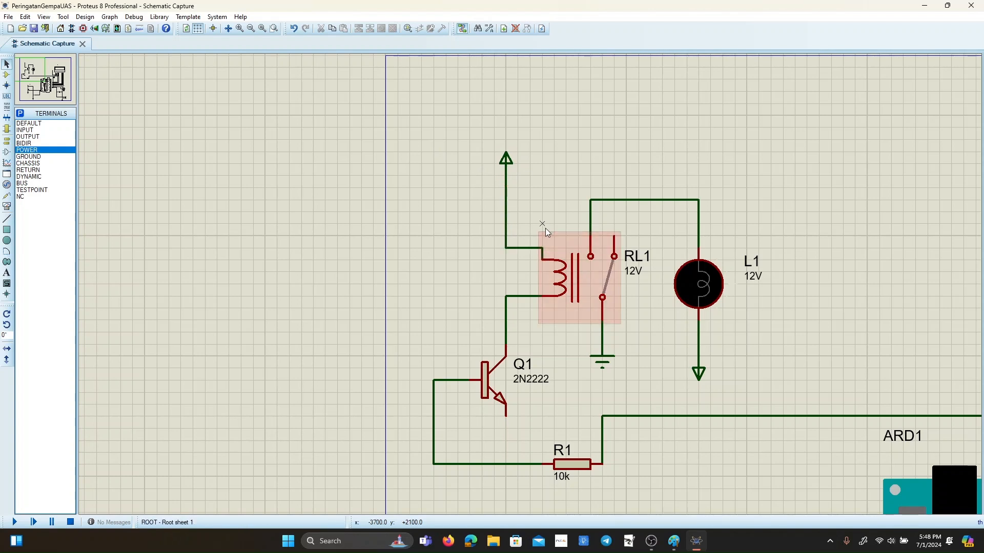
click(28, 156)
click(507, 430)
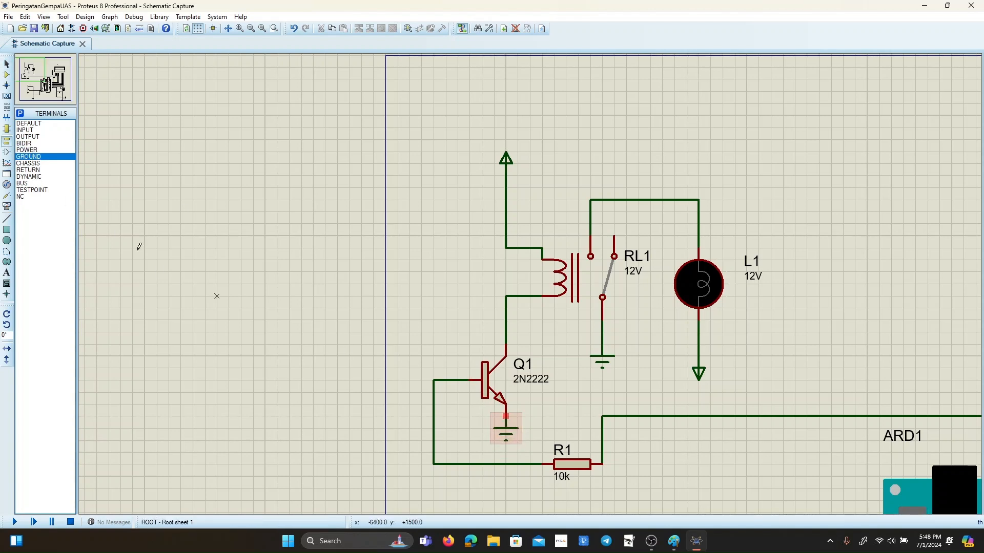
click(6, 64)
click(506, 416)
click(505, 416)
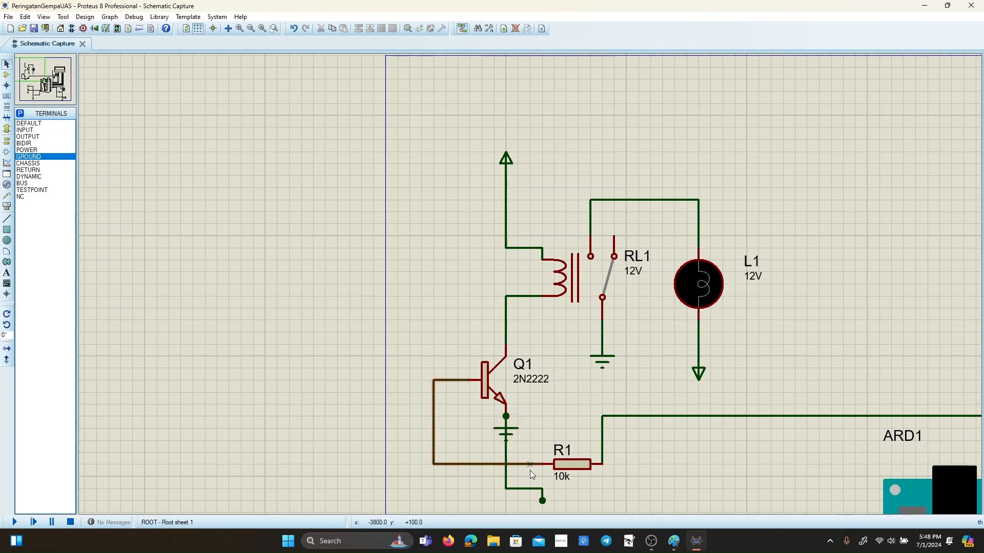
key(ctrl+z)
key(ctrl+z)
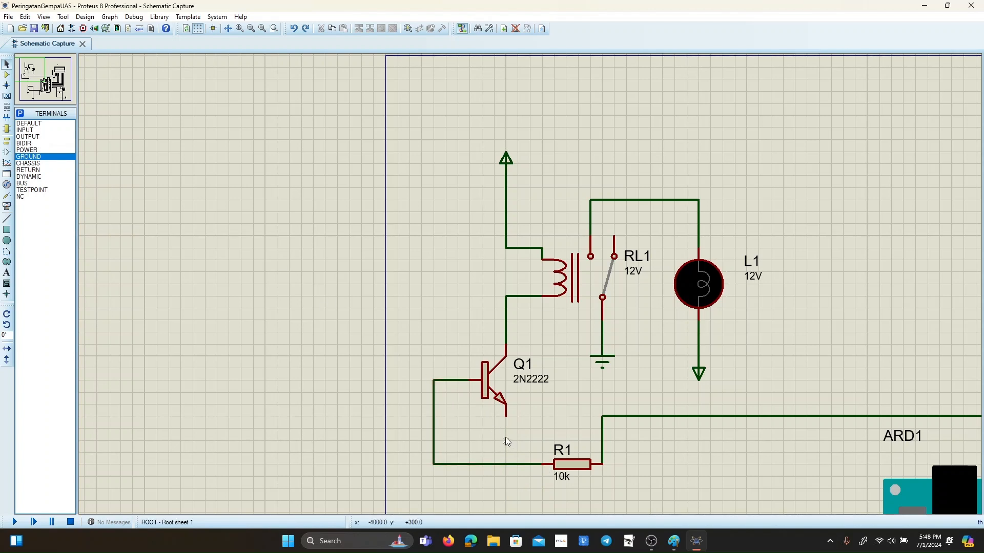
Place a ground terminal just below Q1's emitter, leaving a small gap, and wire it to the emitter.
click(45, 156)
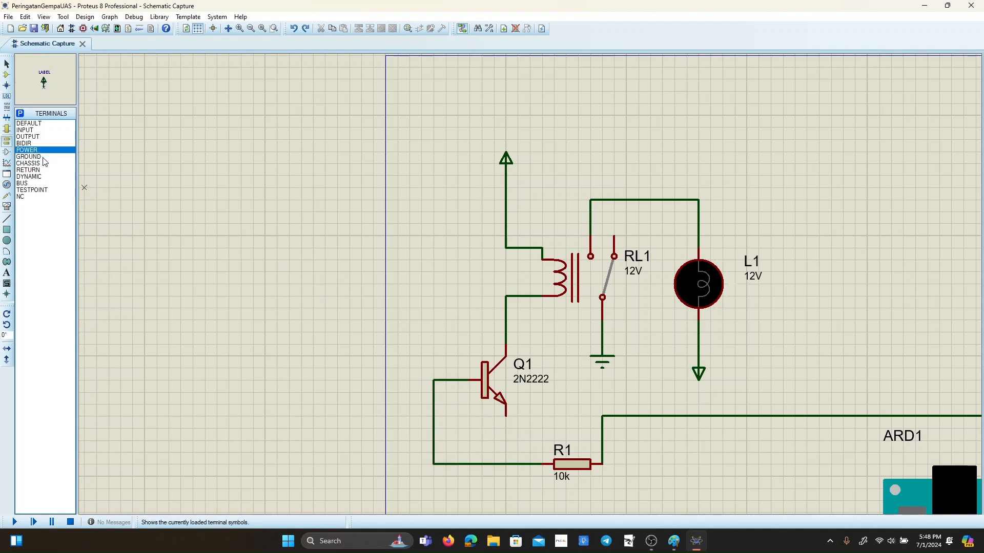
click(506, 441)
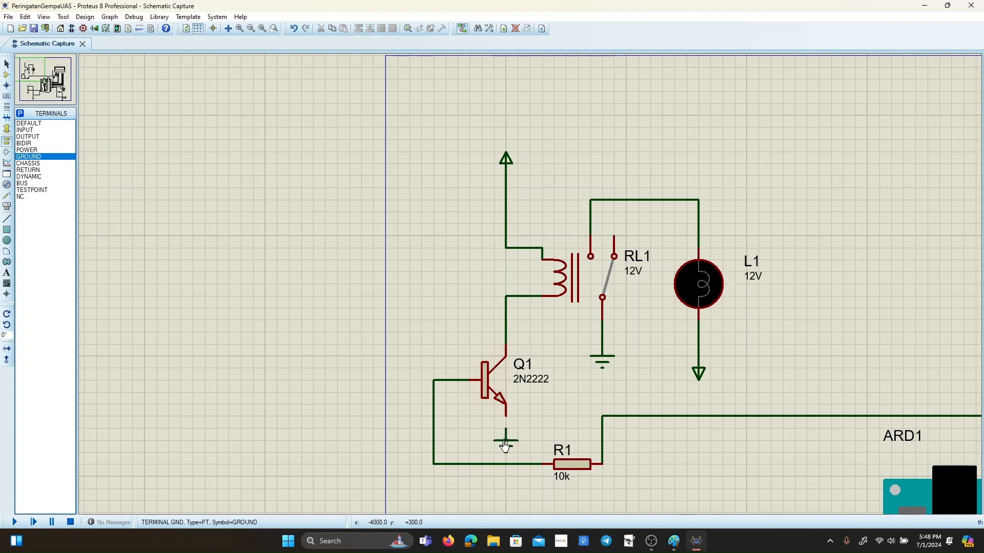
click(7, 65)
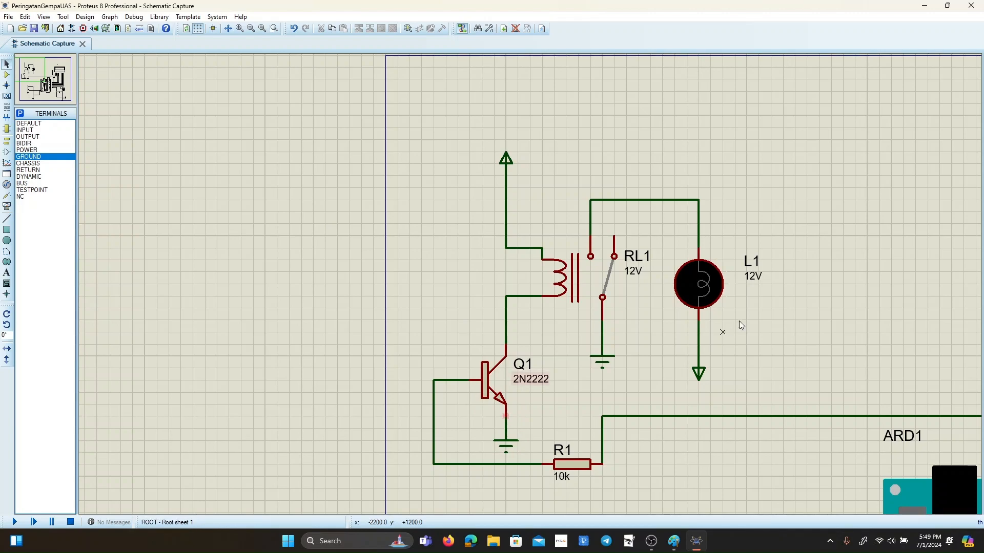
scroll(569, 283, down, 4)
scroll(563, 283, up, 1)
scroll(533, 277, up, 2)
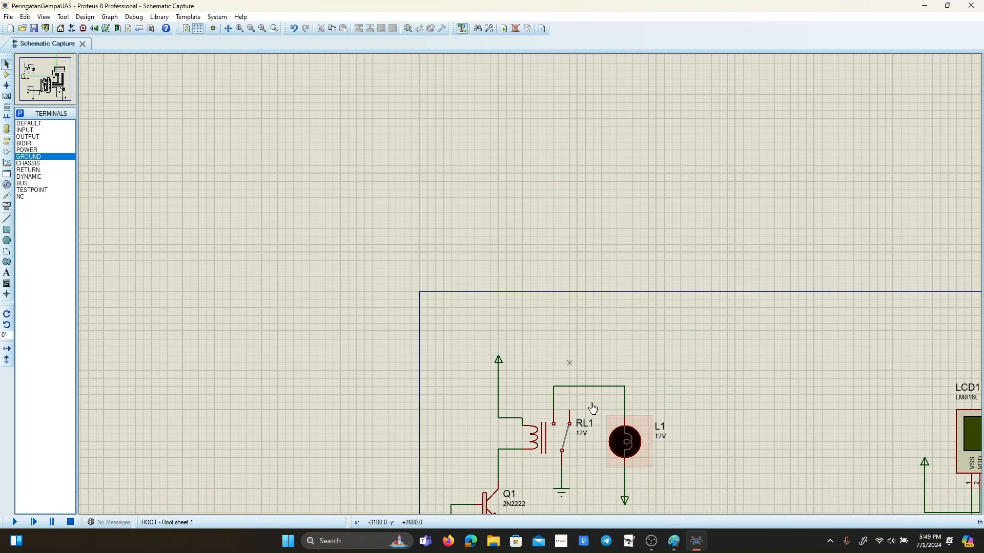
scroll(573, 367, down, 3)
scroll(594, 308, up, 1)
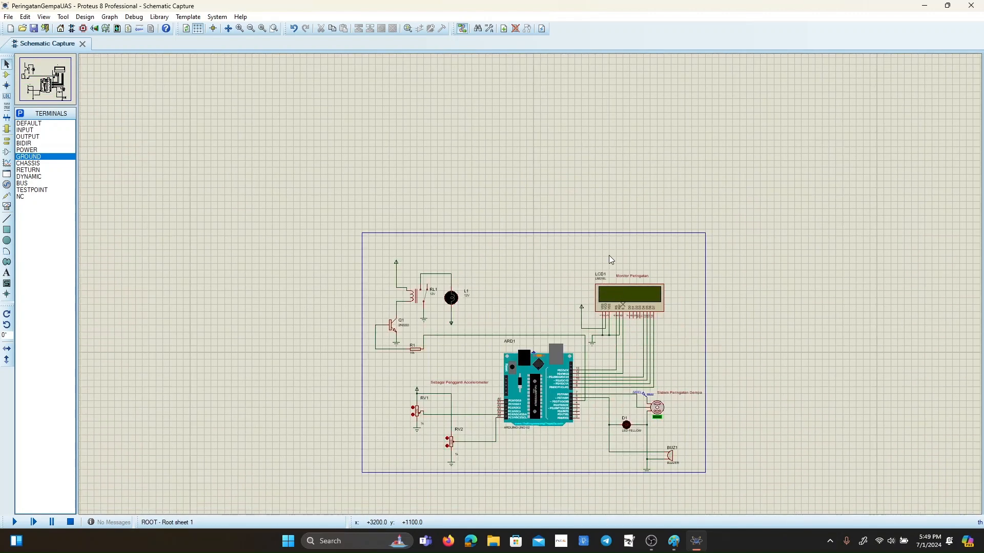
scroll(578, 291, up, 1)
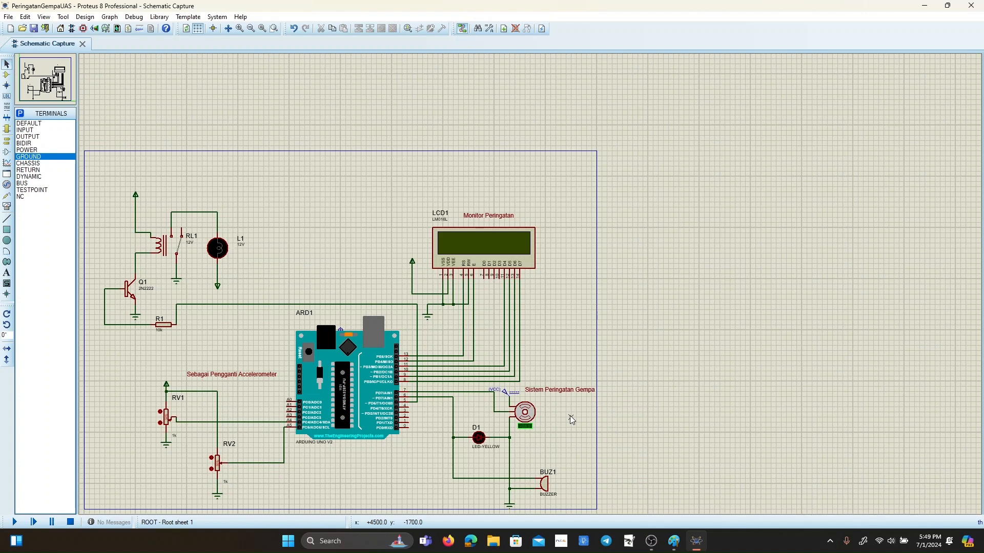
click(6, 184)
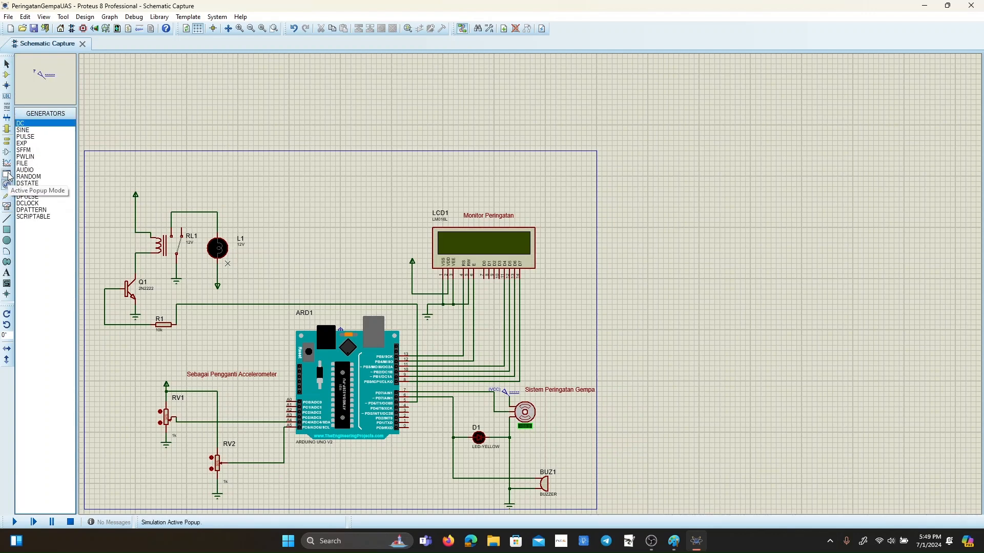
click(7, 163)
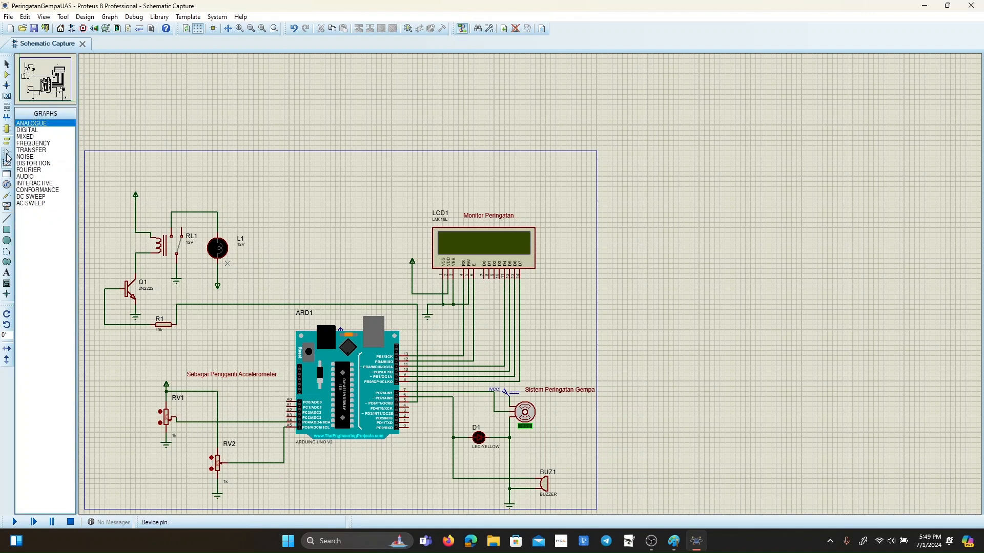
click(7, 153)
click(8, 163)
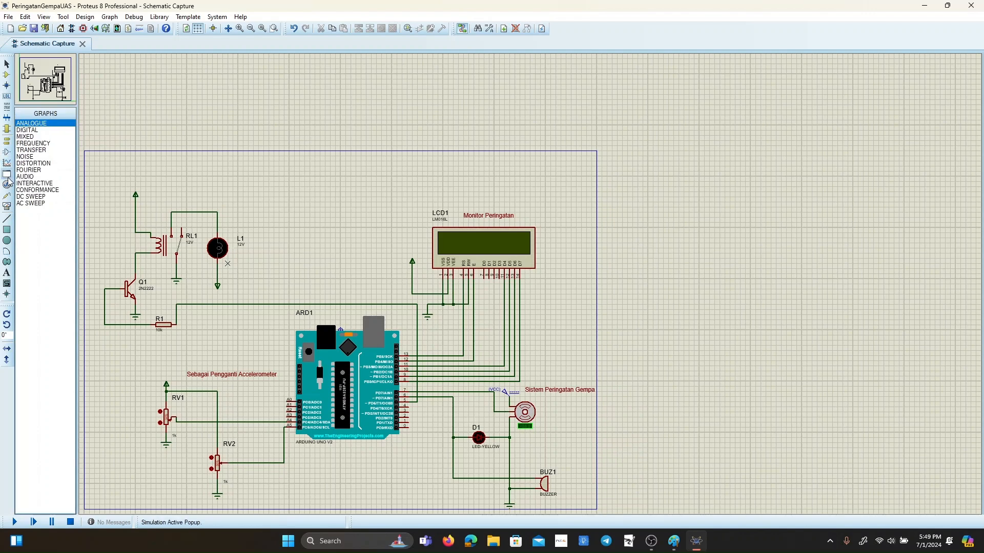
click(7, 185)
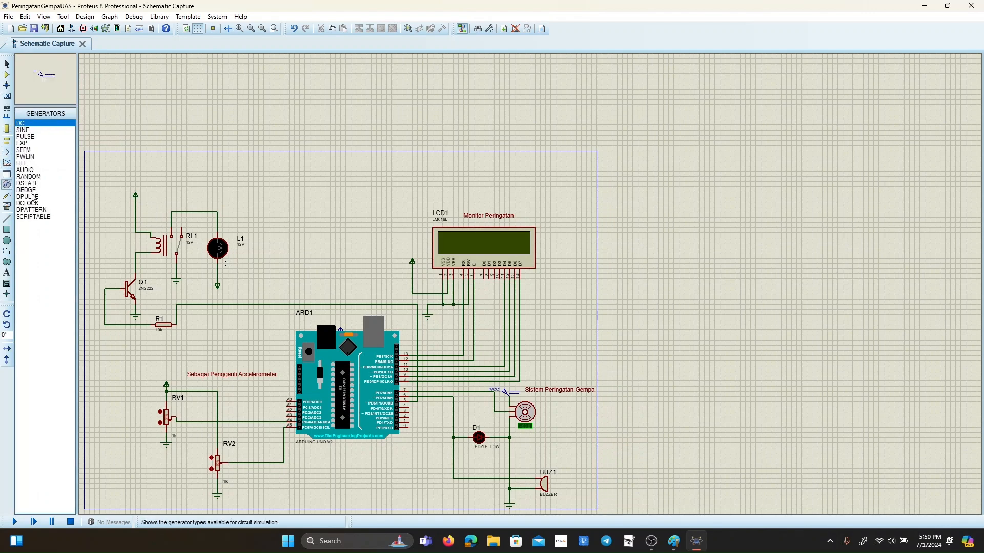
click(7, 196)
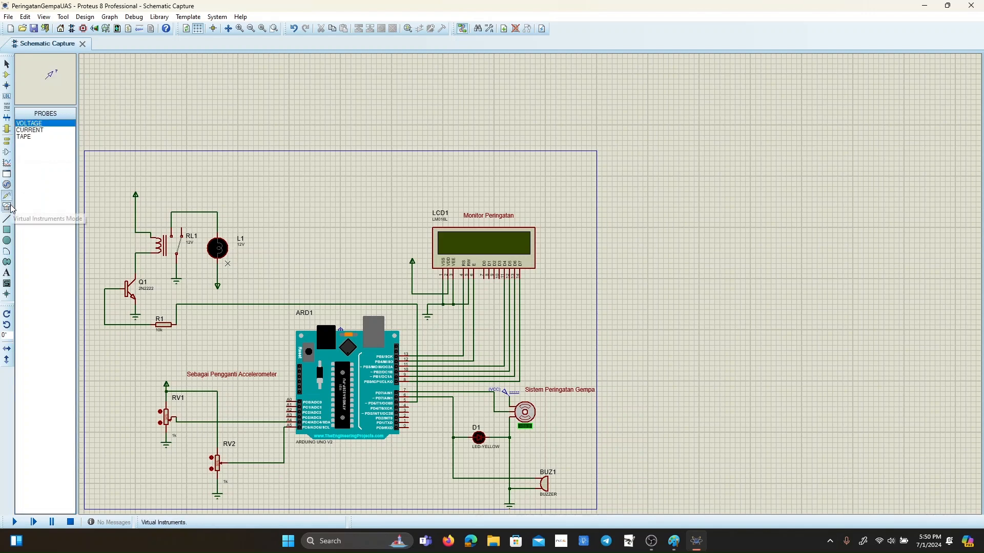
Place a virtual terminal instrument below the Arduino board, between potentiometer RV2 and buzzer BUZ1.
click(7, 207)
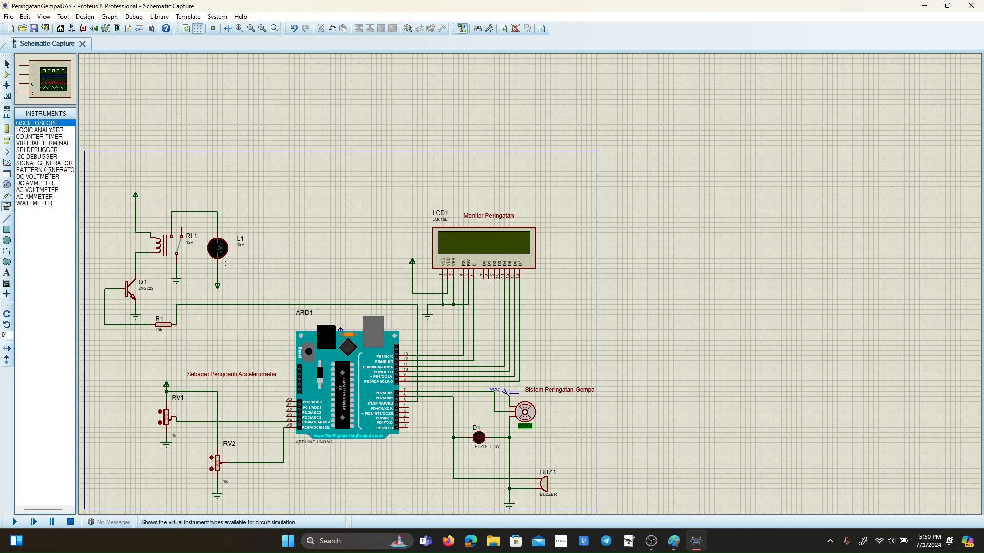
click(45, 144)
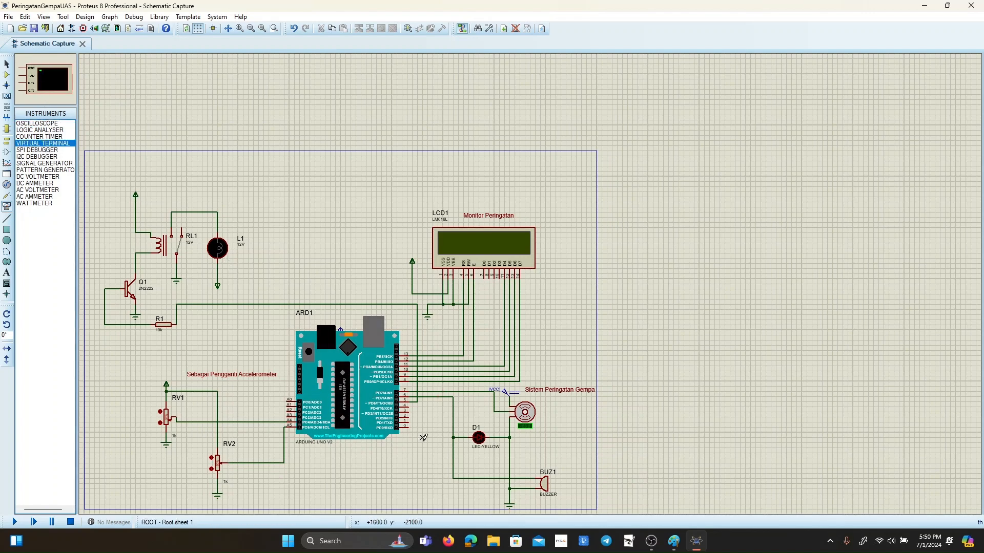
scroll(423, 436, up, 2)
click(528, 214)
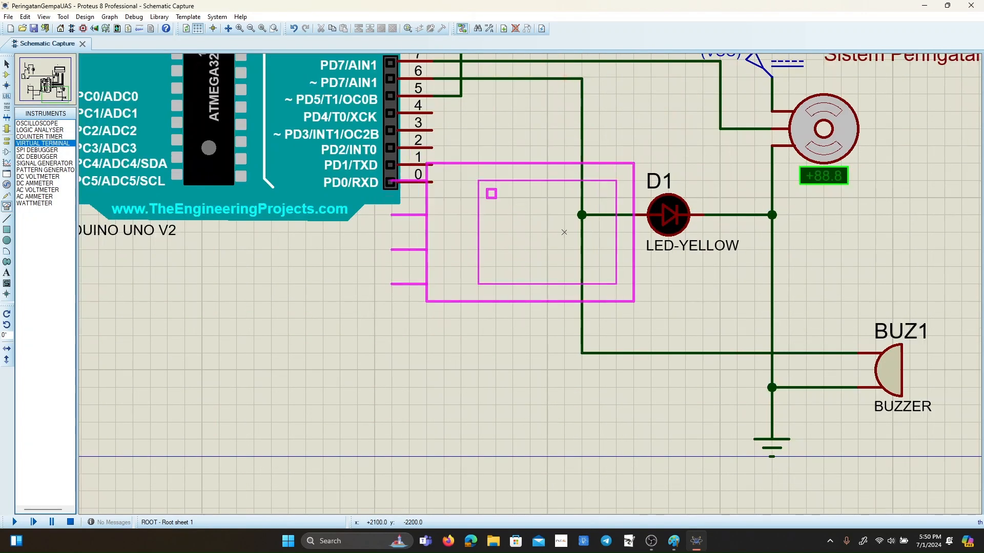
click(478, 336)
key(F8)
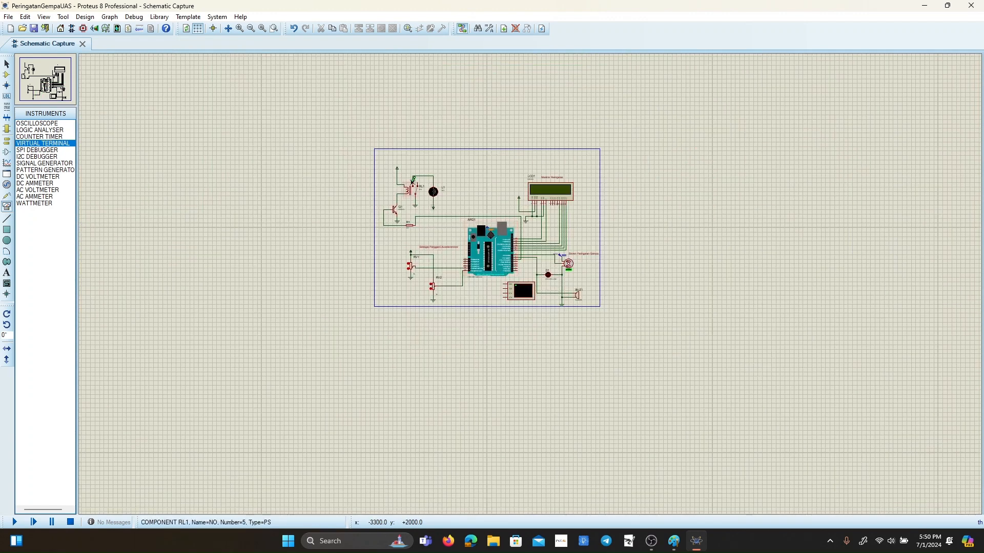
scroll(414, 191, up, 2)
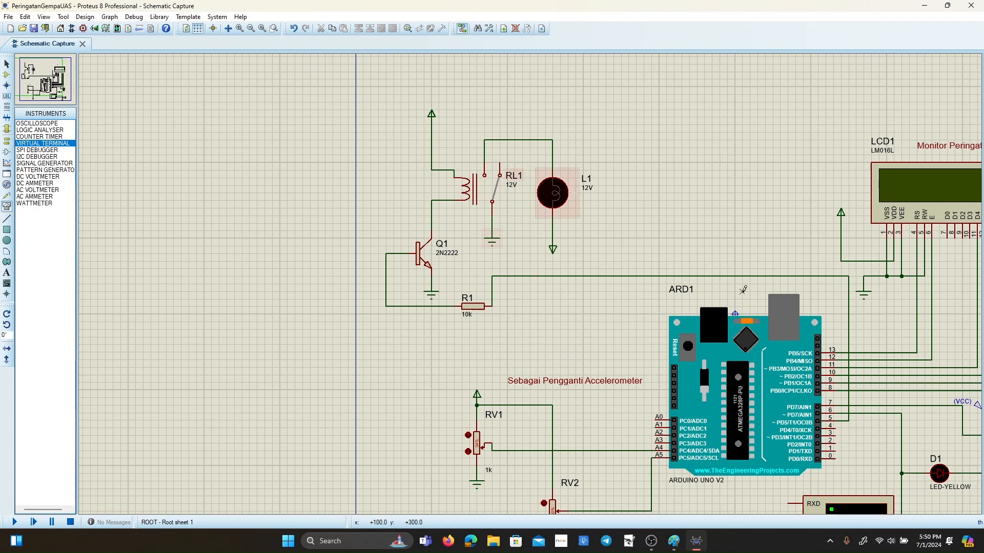
scroll(744, 285, down, 3)
scroll(563, 328, up, 2)
scroll(523, 326, up, 1)
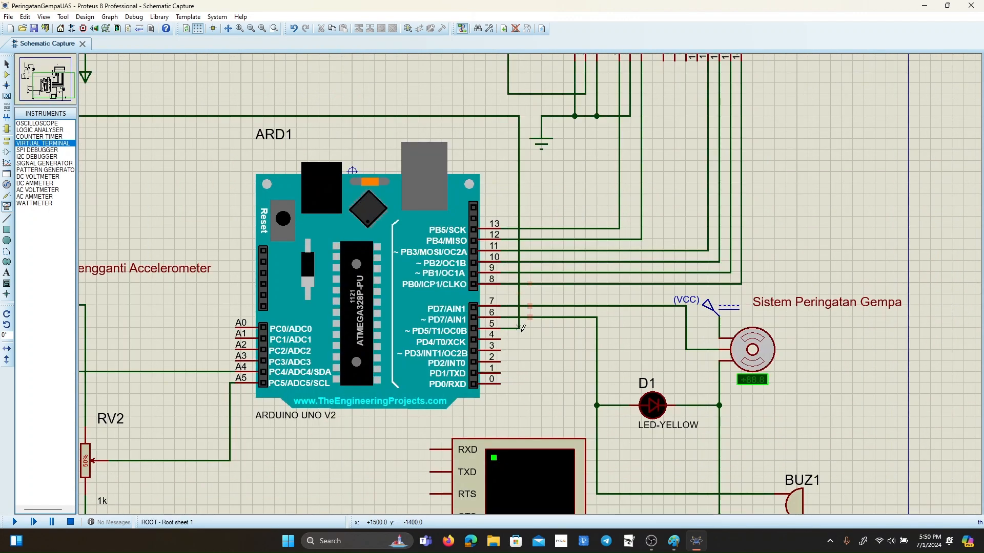
scroll(523, 327, down, 3)
scroll(505, 400, up, 2)
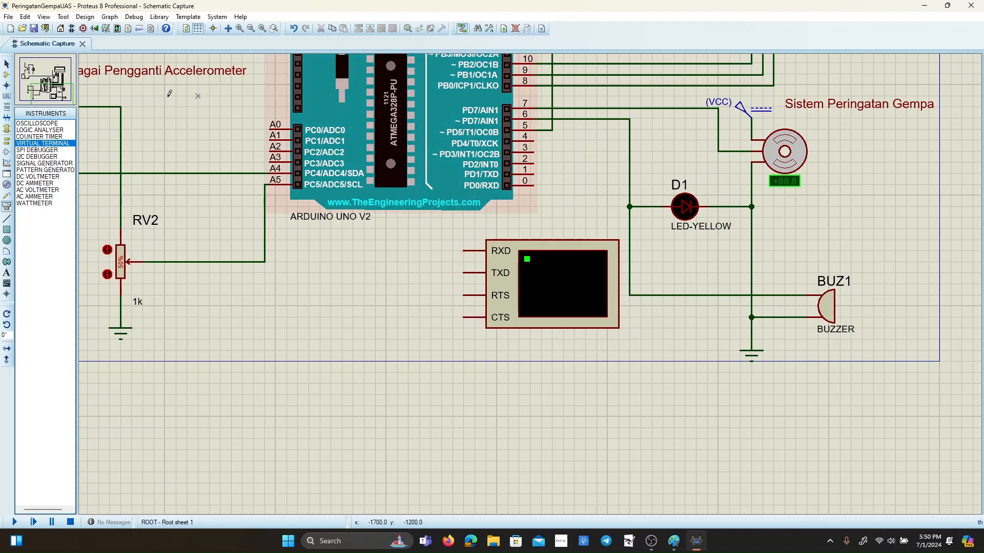
Wire the virtual terminal's RXD pin to Arduino digital pin 0 and its TXD pin to digital pin 1.
click(7, 64)
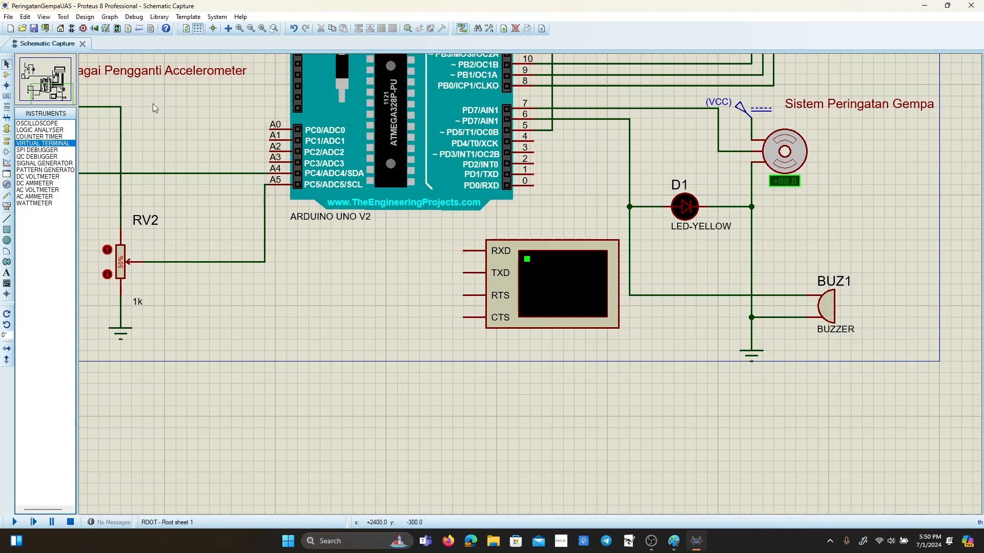
click(464, 250)
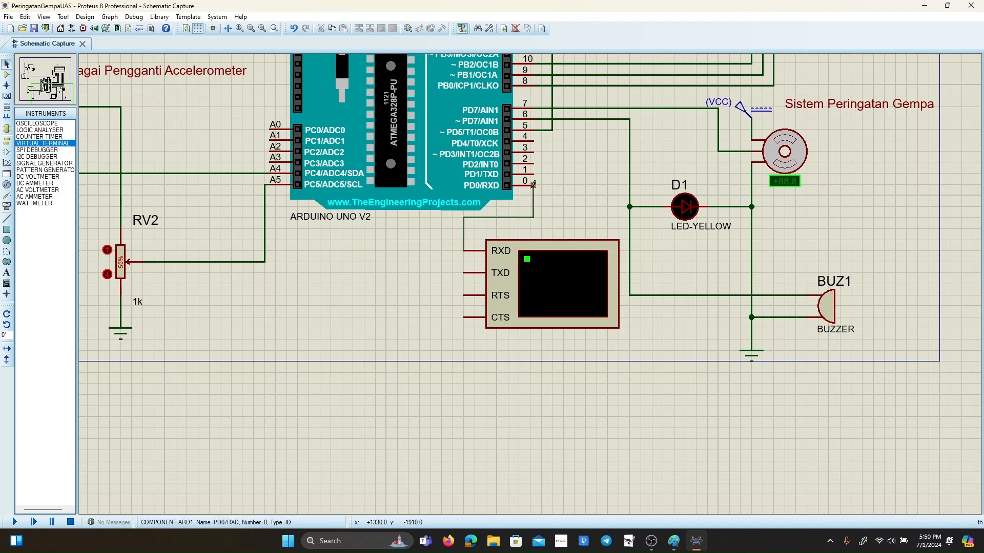
click(533, 186)
click(471, 273)
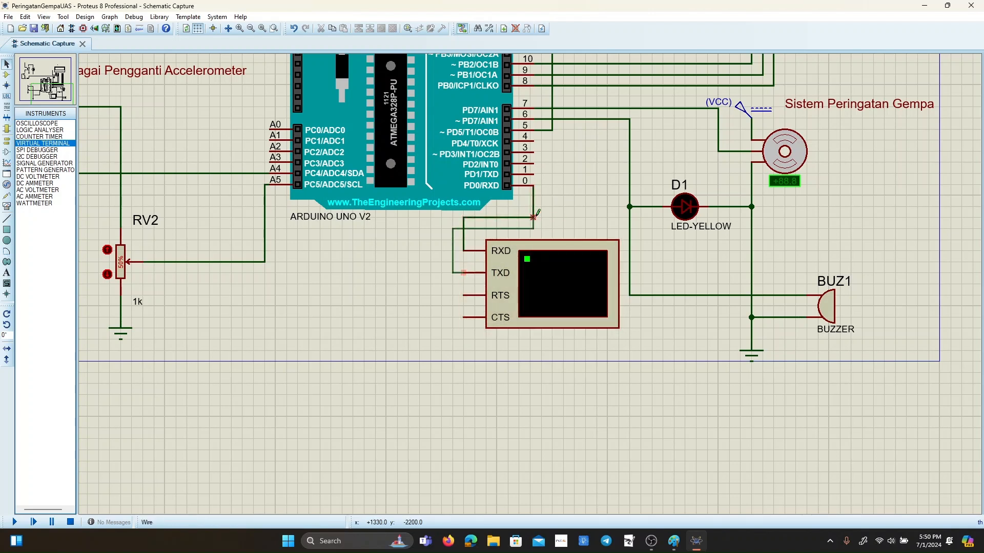
click(534, 174)
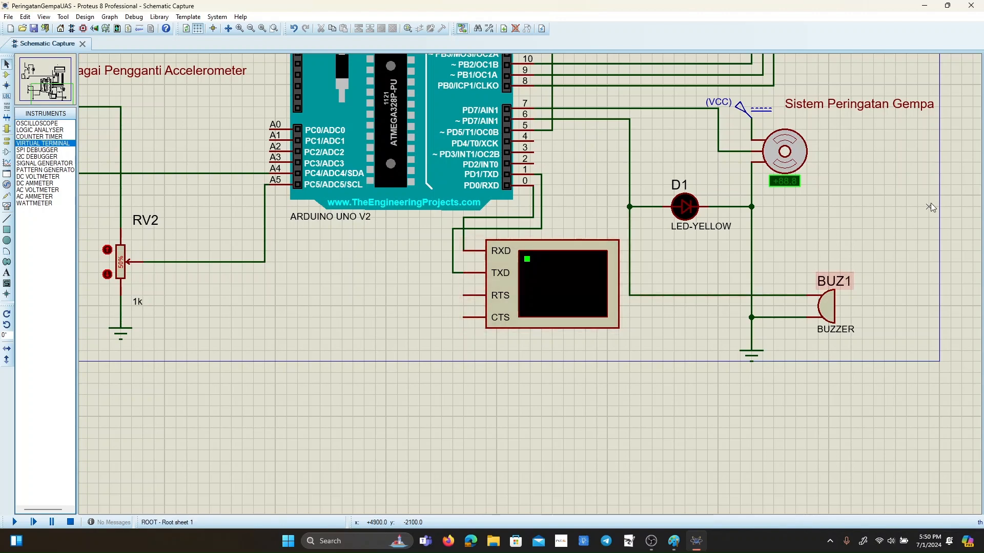
Place centre-justified title text reading "SISTEM PENDETEKSI GEMPA OLEH" plus the author's name inside the frame above the circuit, with a 0.16 in height.
scroll(685, 206, up, 2)
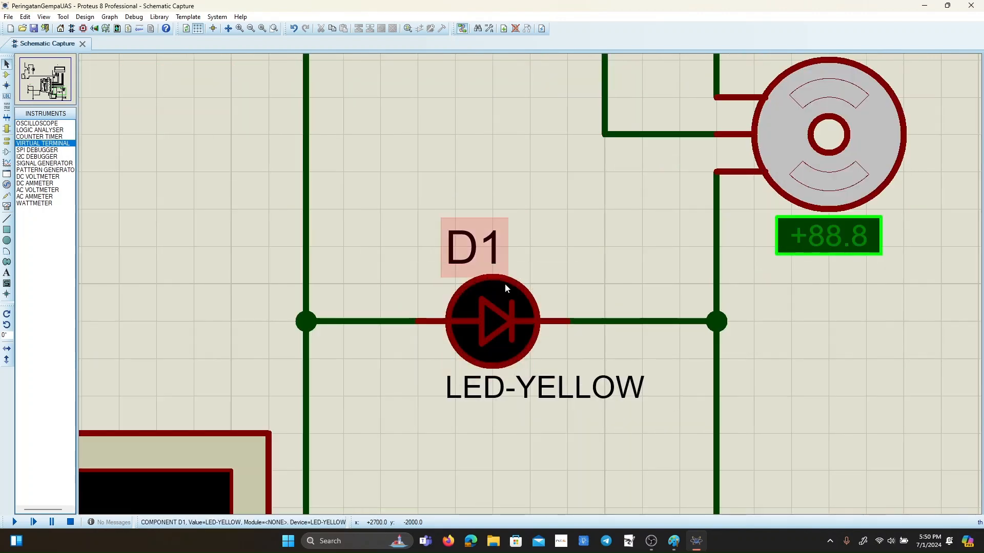
scroll(528, 279, down, 5)
scroll(528, 278, up, 3)
scroll(527, 281, down, 3)
scroll(530, 284, up, 1)
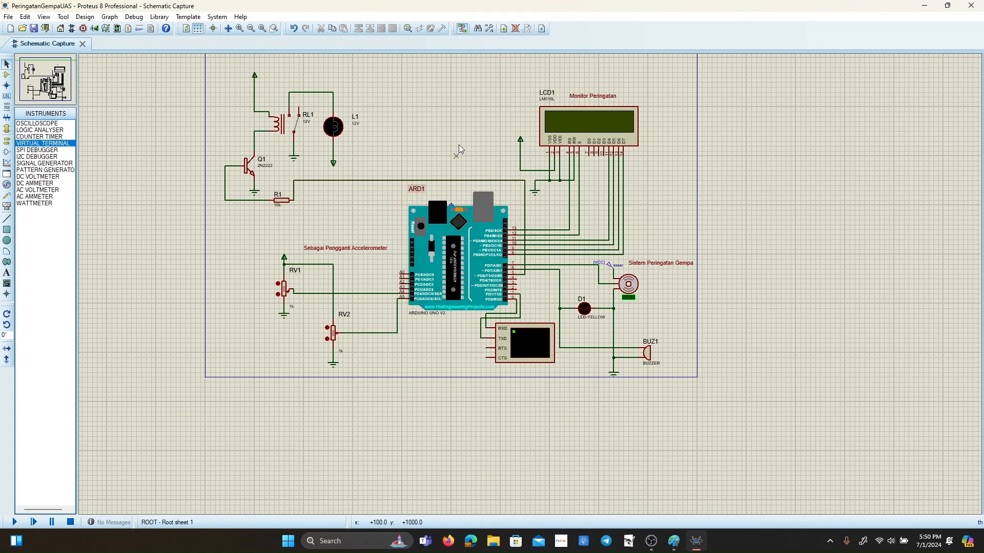
scroll(531, 284, up, 2)
scroll(622, 251, down, 3)
scroll(622, 251, up, 1)
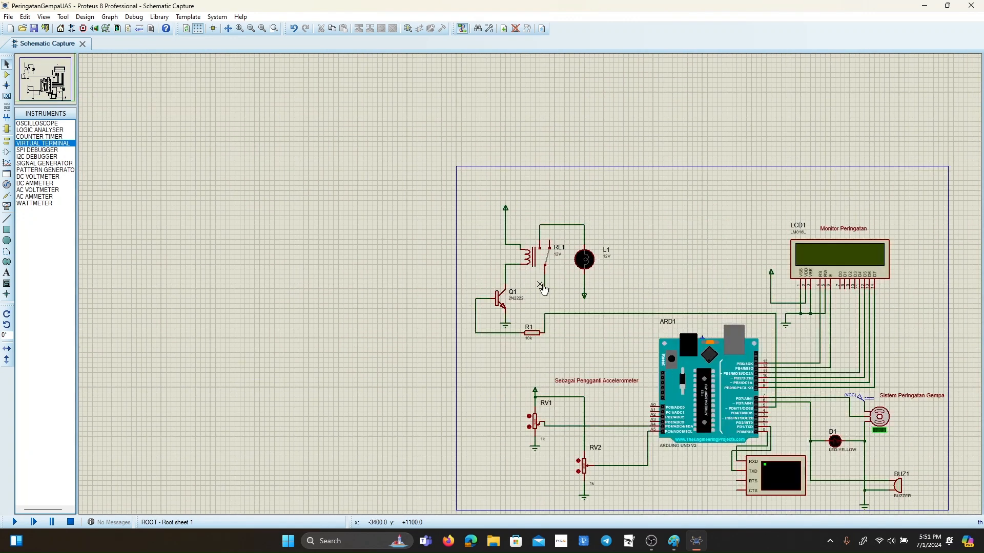
click(7, 273)
click(654, 191)
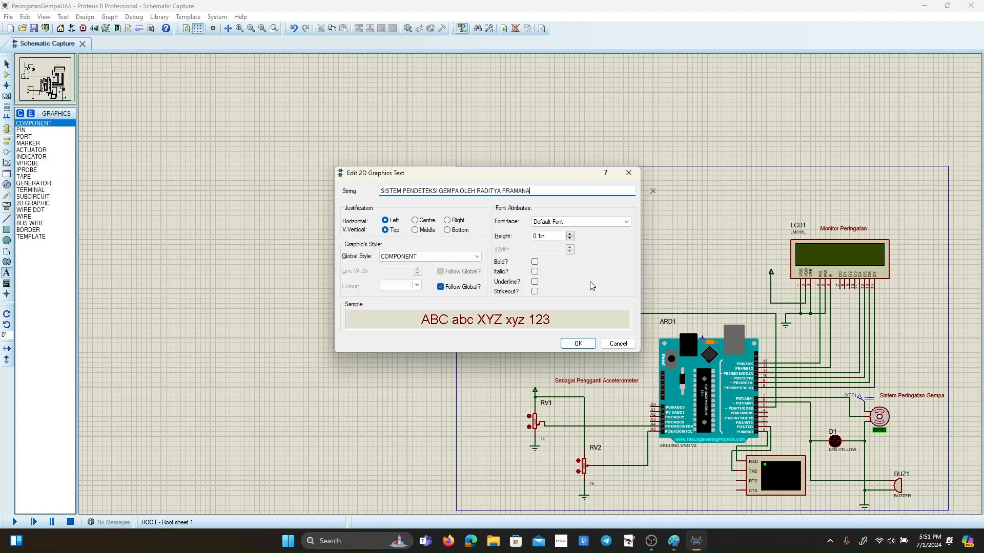
click(416, 220)
click(569, 233)
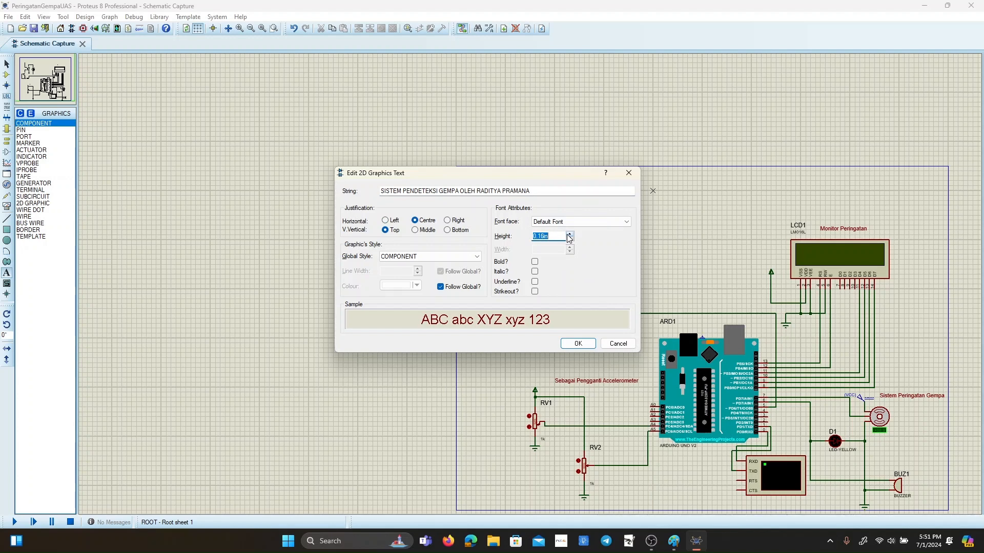
click(574, 344)
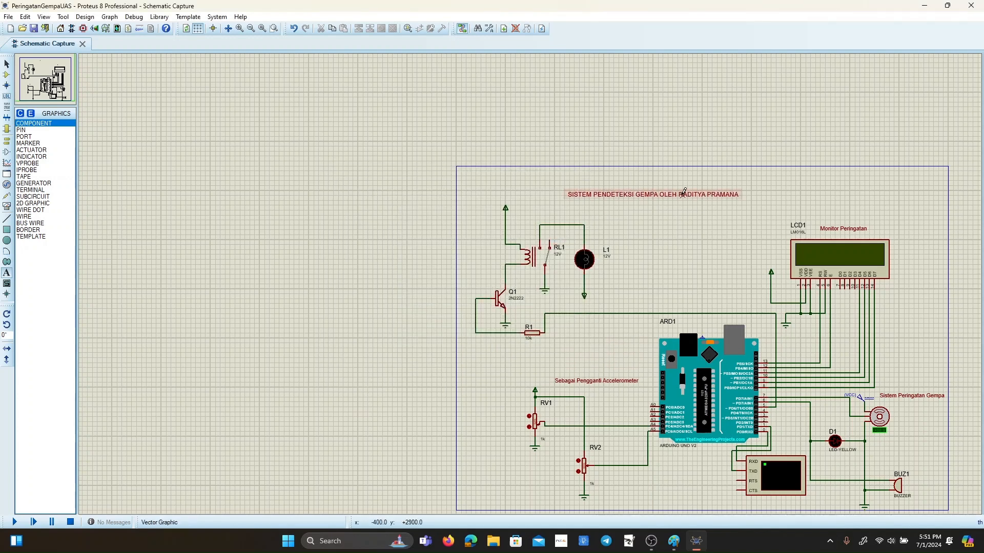
Enlarge the schematic's title text to a height of 0.28 in.
right_click(694, 201)
click(726, 208)
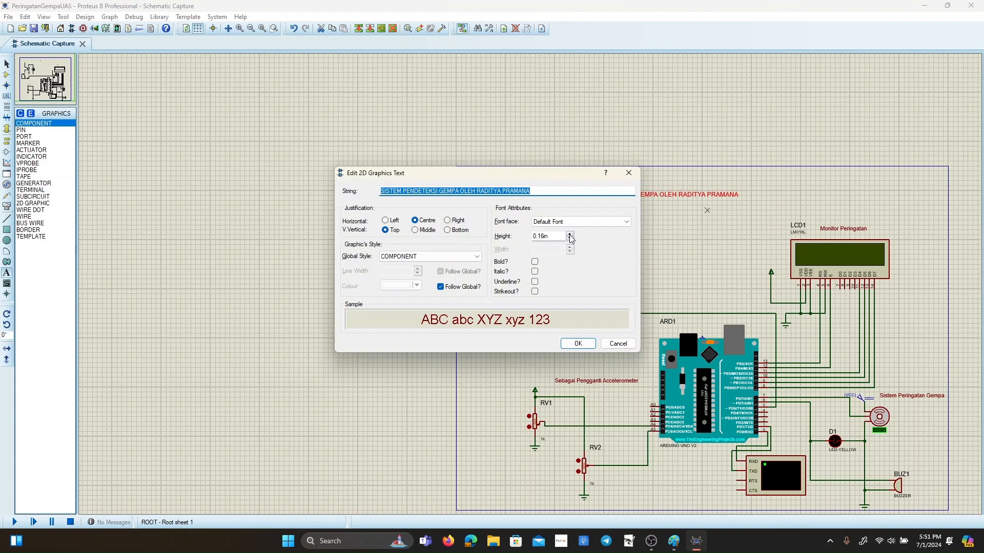
click(569, 235)
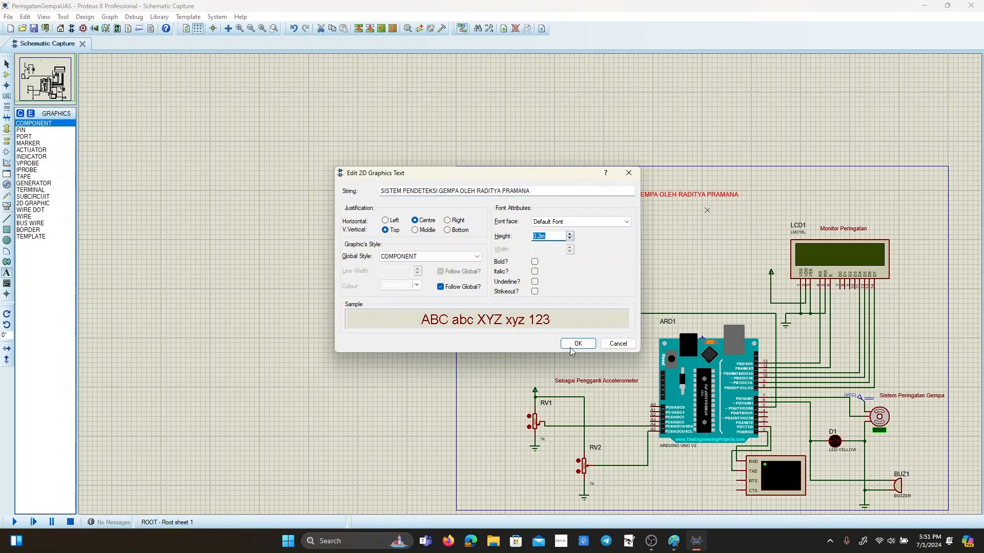
click(570, 348)
right_click(707, 202)
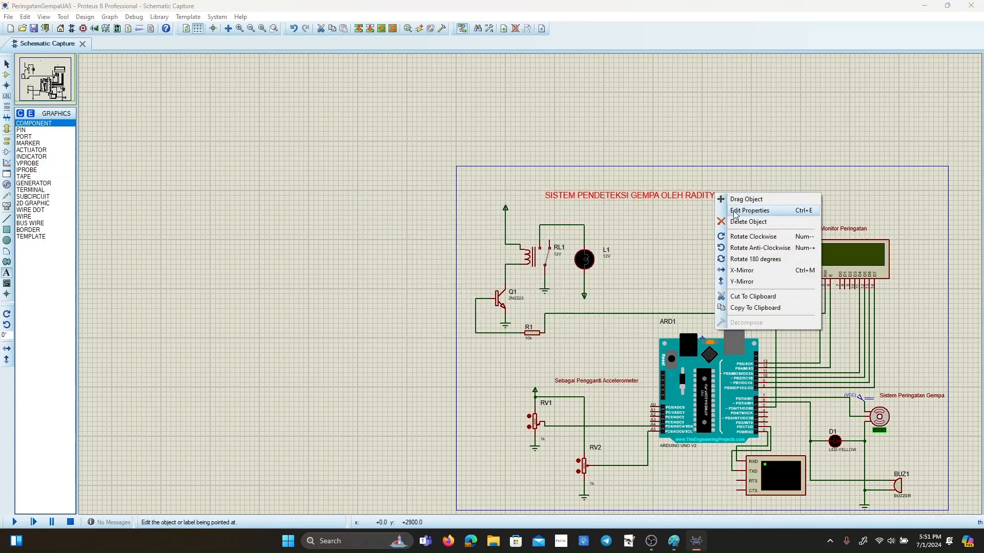
click(727, 208)
click(571, 235)
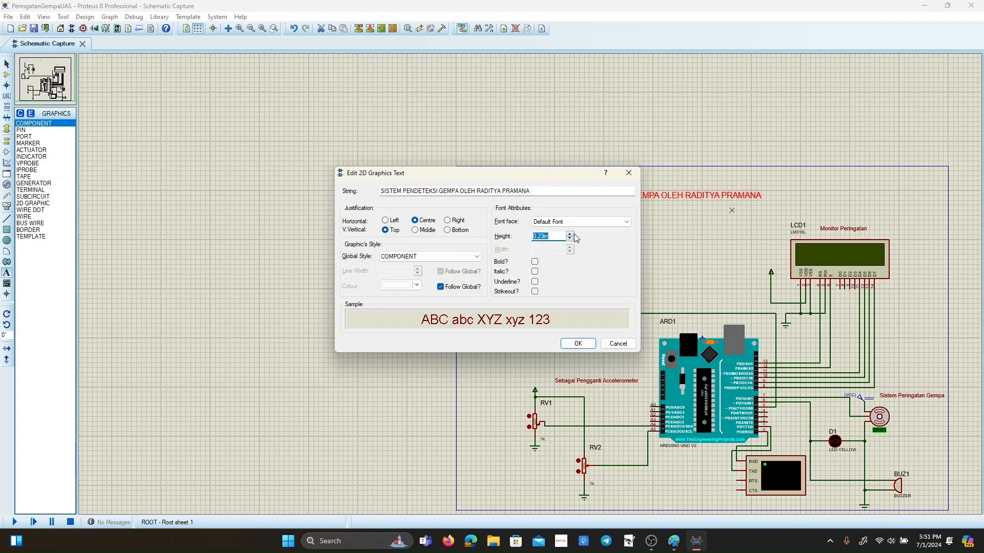
click(570, 234)
click(581, 344)
Move the title up and across, clear of the relay's power terminal and just inside the frame's upper edge, and make it bold.
right_click(692, 194)
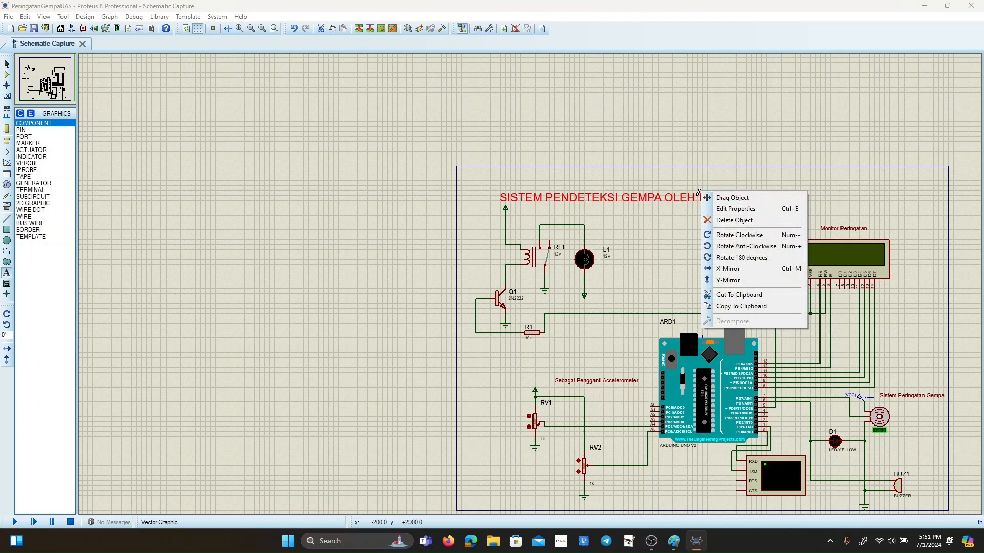
click(741, 198)
click(757, 183)
right_click(757, 185)
click(792, 205)
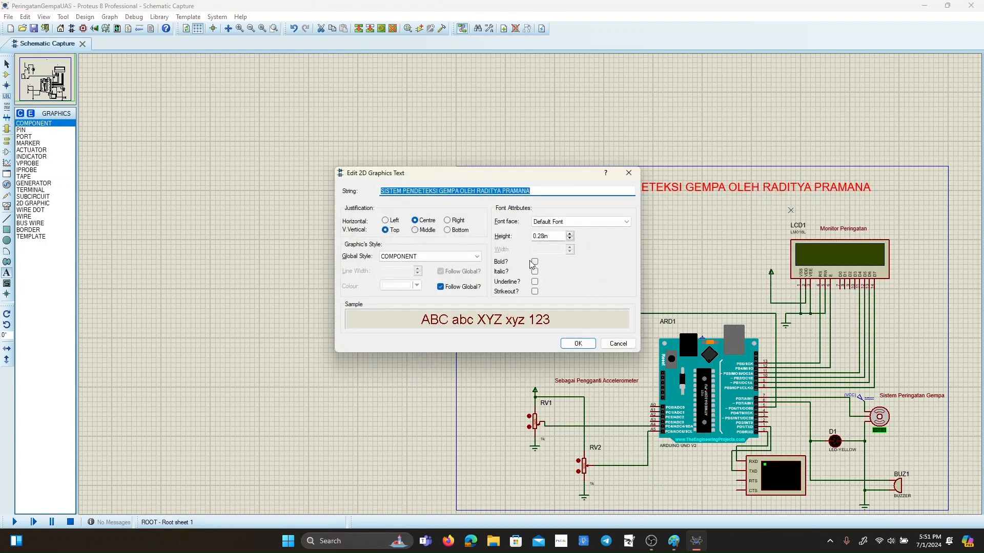
click(535, 262)
click(578, 343)
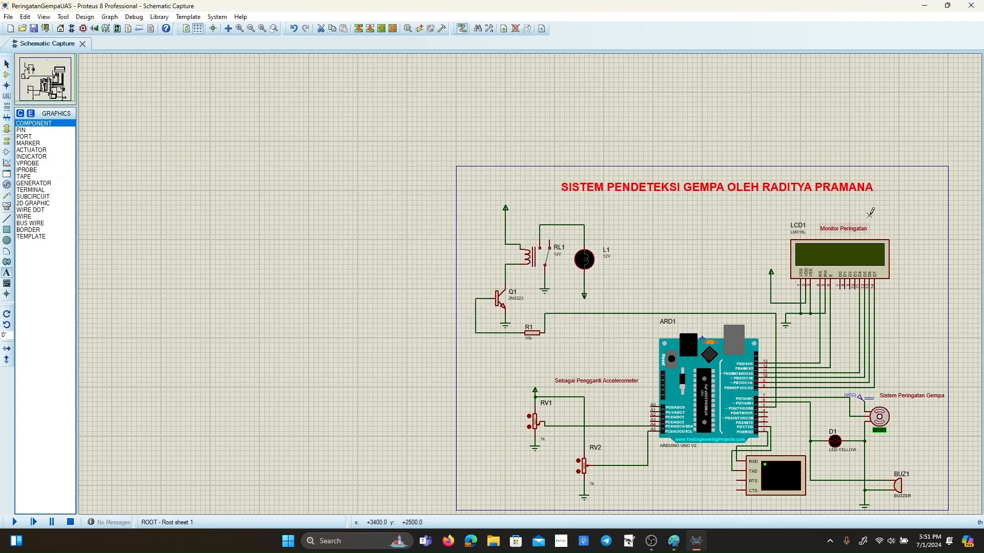
Place the centre-justified subtitle "TUGAS PENGGANTI UAS" below the title, with its text height slightly increased.
scroll(870, 211, down, 1)
scroll(450, 314, up, 1)
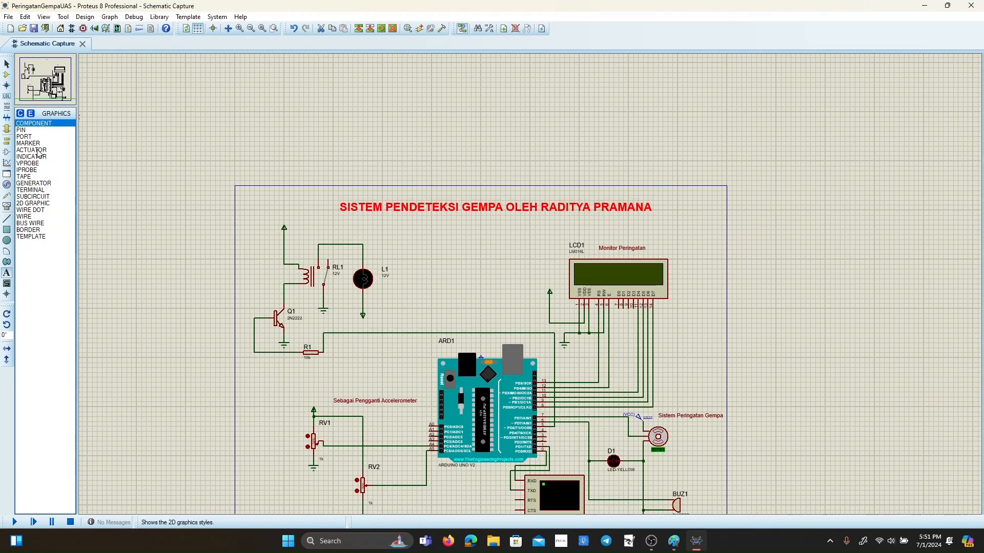
click(472, 226)
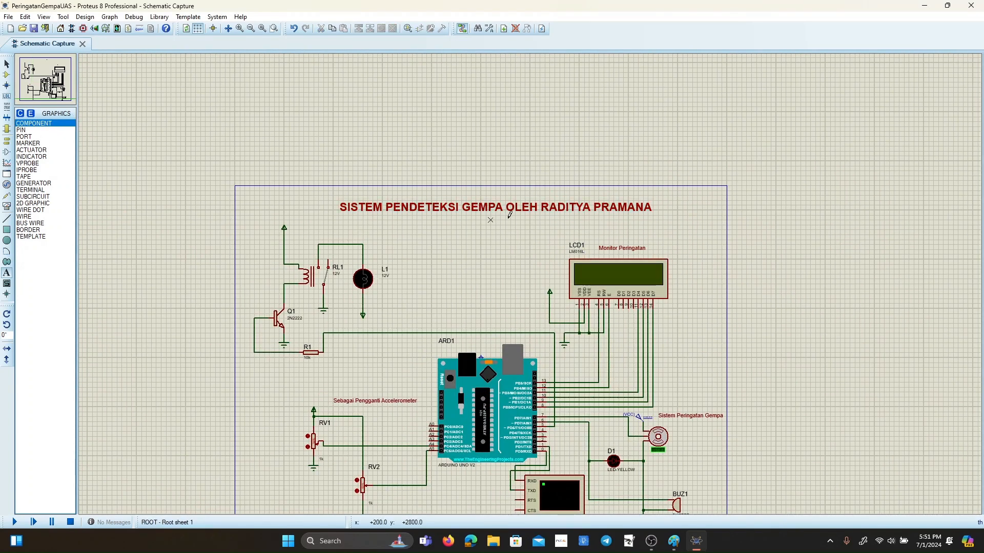
click(454, 222)
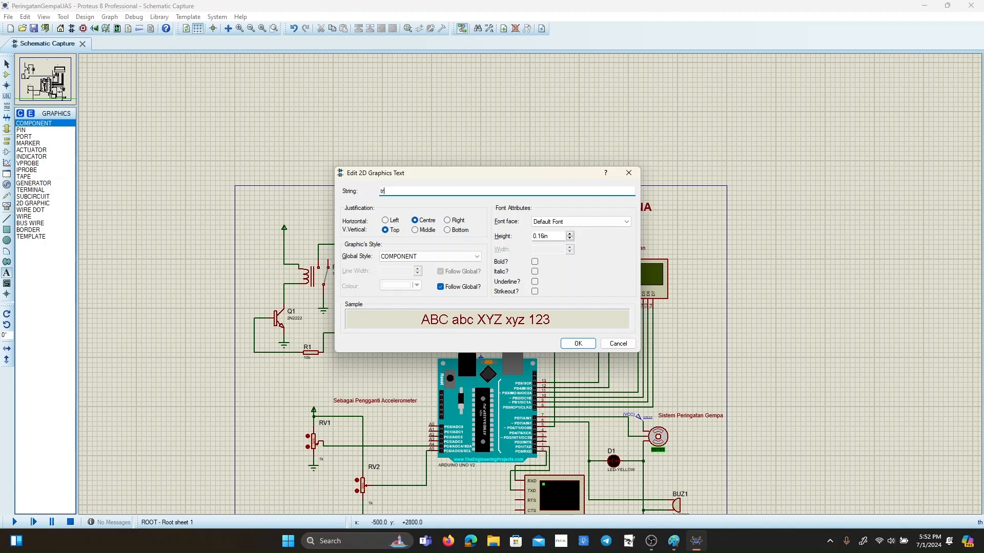
text(TUGAS PENGGANTI UAS)
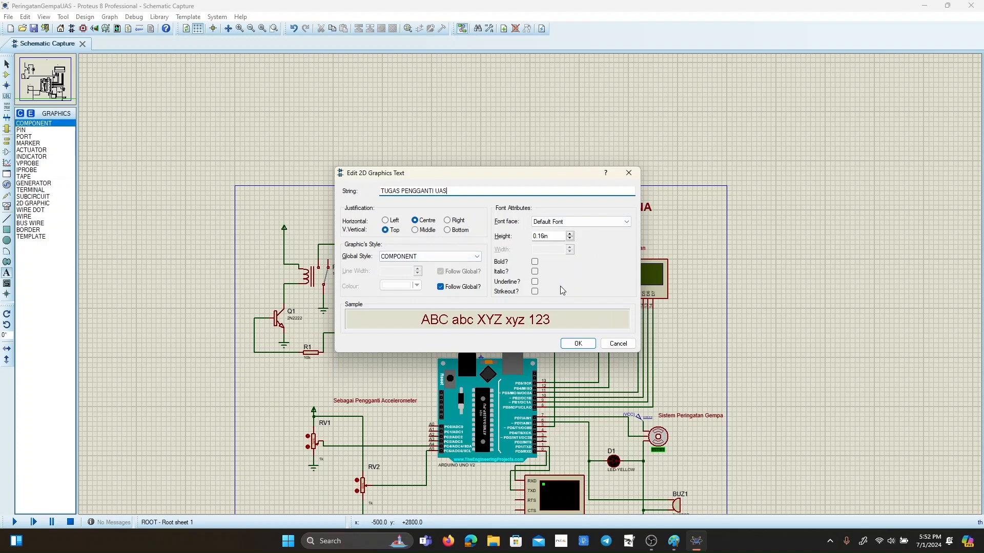
click(570, 236)
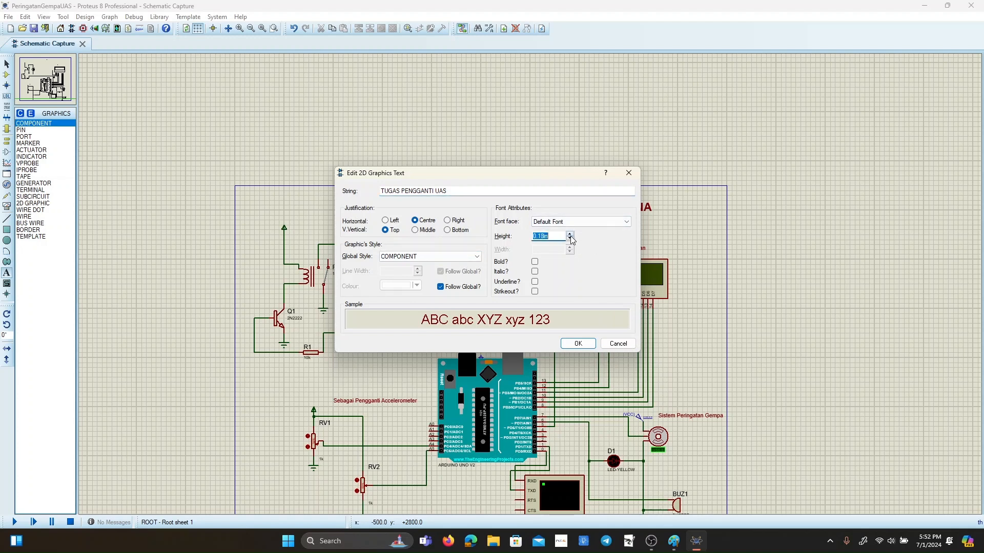
click(578, 343)
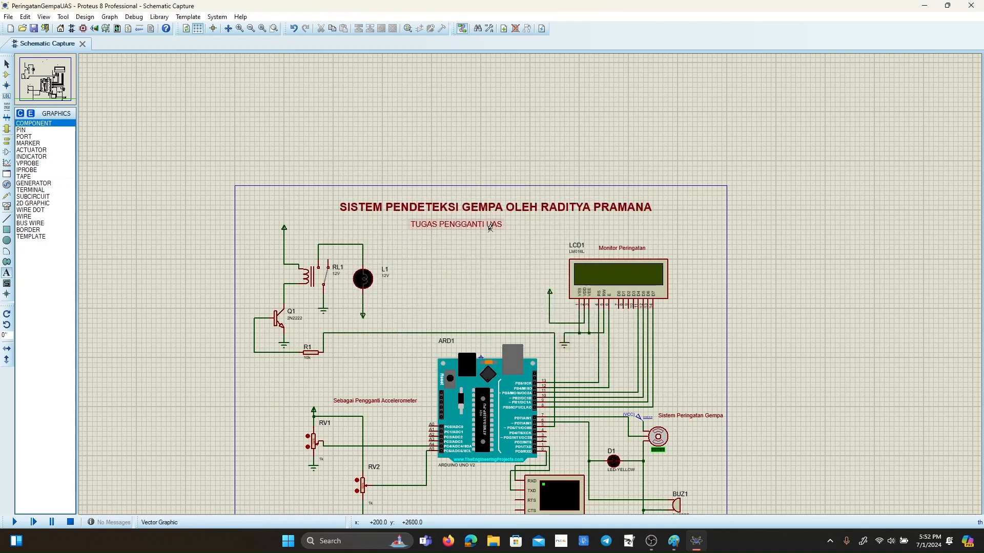
Move the subtitle so it sits centred directly beneath the title.
right_click(495, 224)
click(512, 228)
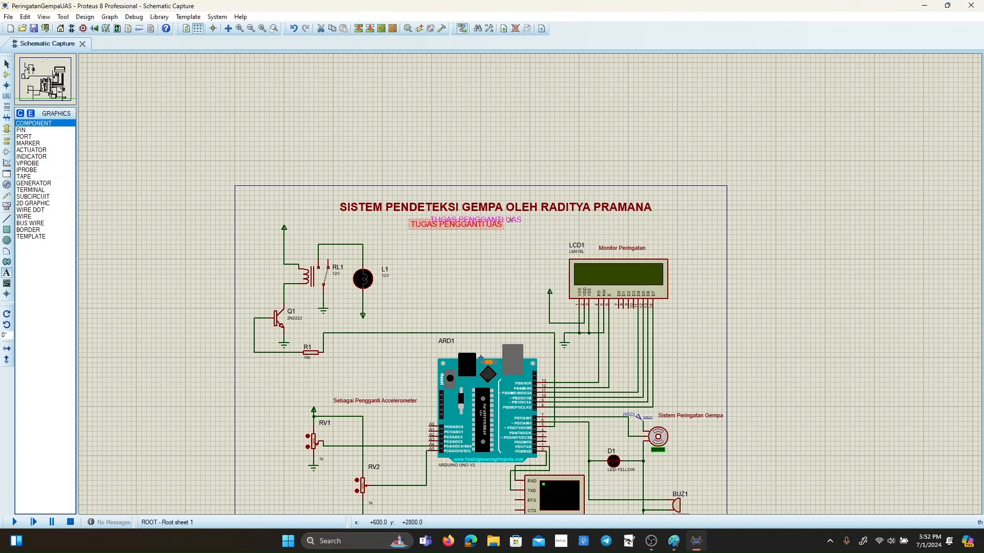
click(518, 220)
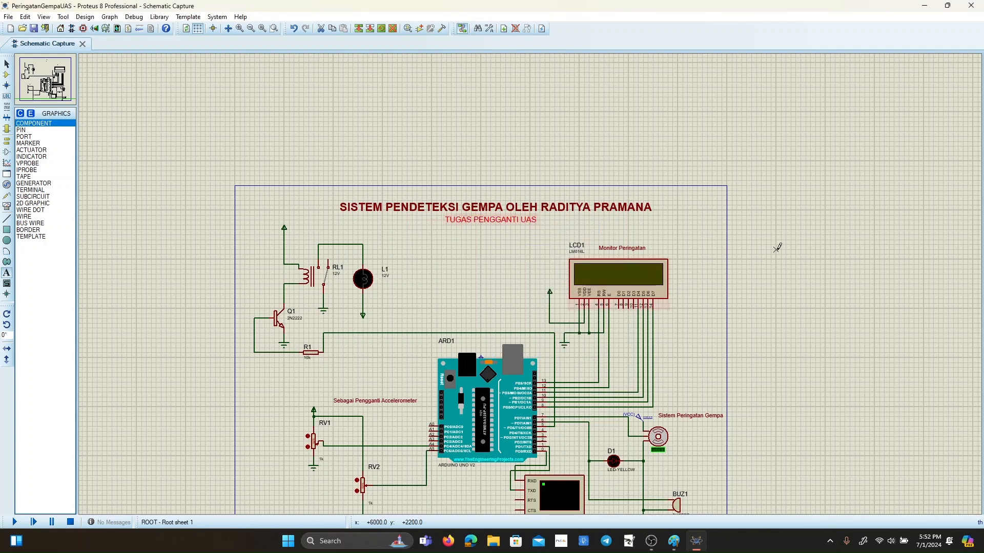
Save the project with the completed earthquake warning schematic.
scroll(510, 247, down, 2)
scroll(522, 269, up, 1)
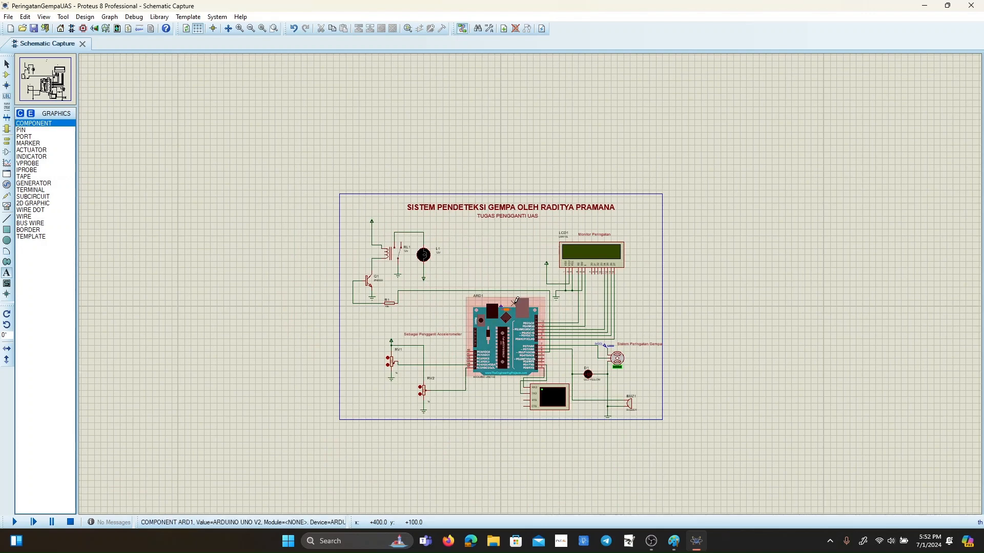
scroll(501, 306, up, 2)
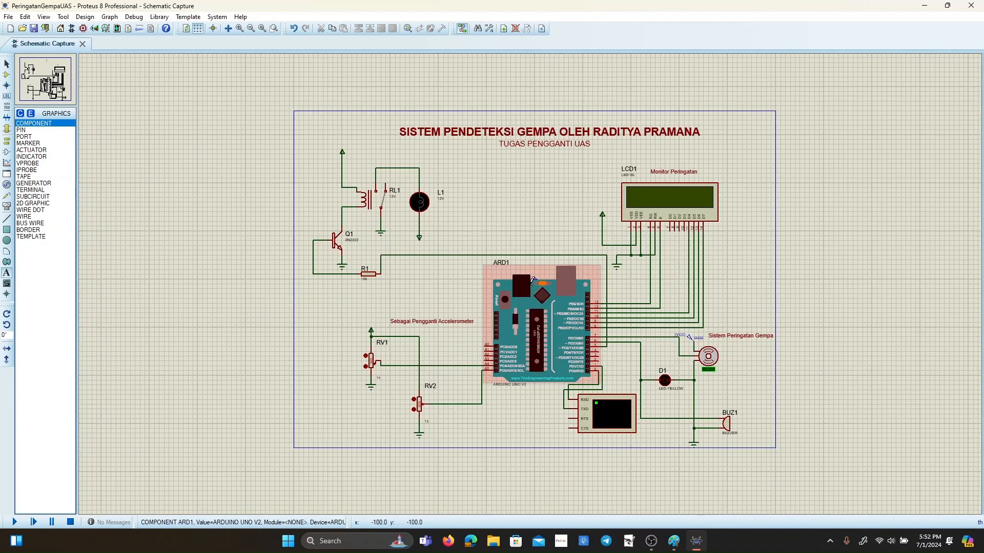
scroll(530, 279, up, 1)
scroll(530, 280, down, 1)
click(34, 30)
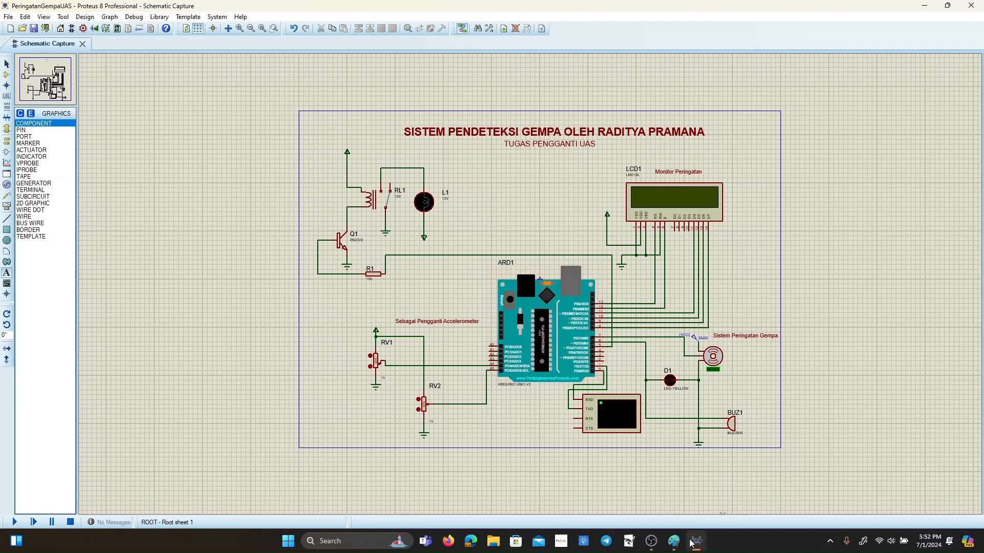
mouse_move(666, 549)
click(659, 525)
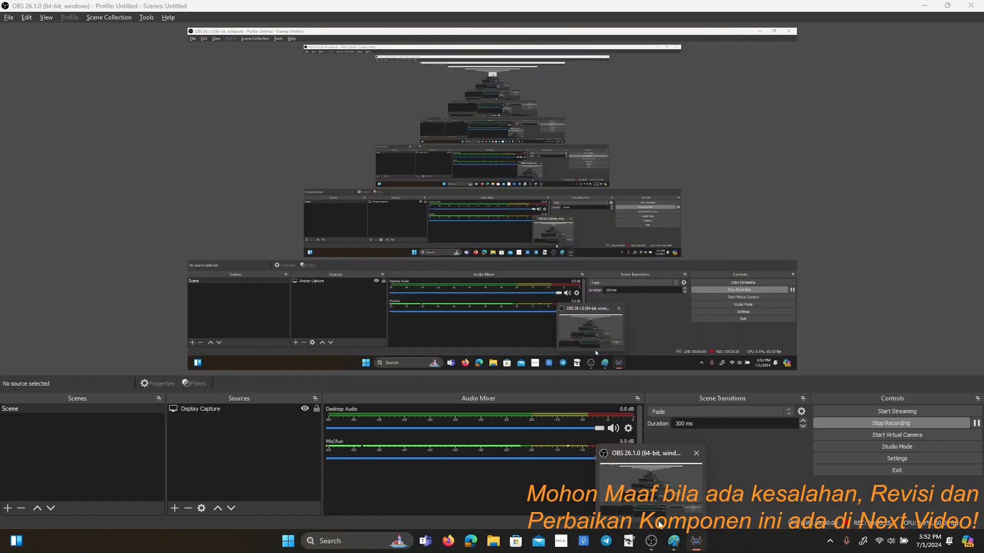